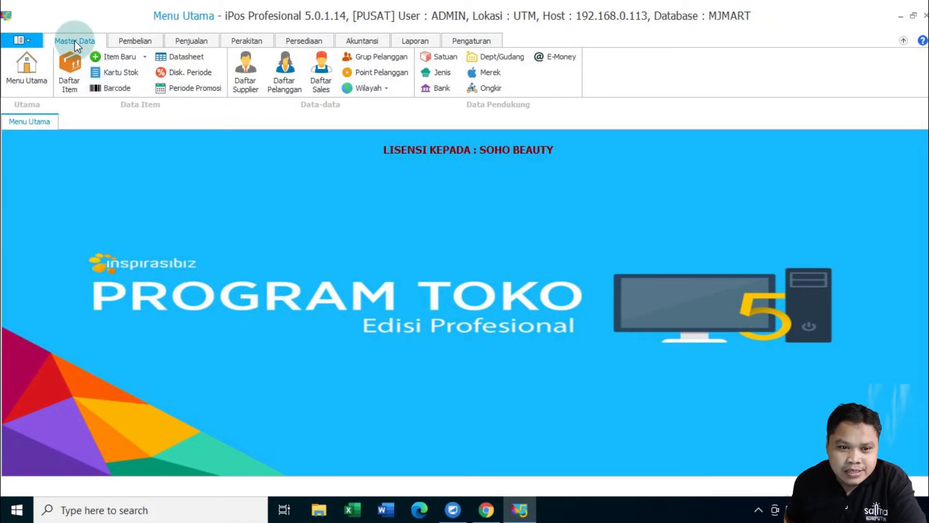
# Open the FRISIAN FLAG COCONUT 225ML item from the item list for editing and show its Harga Jual settings
pyautogui.click(70, 77)
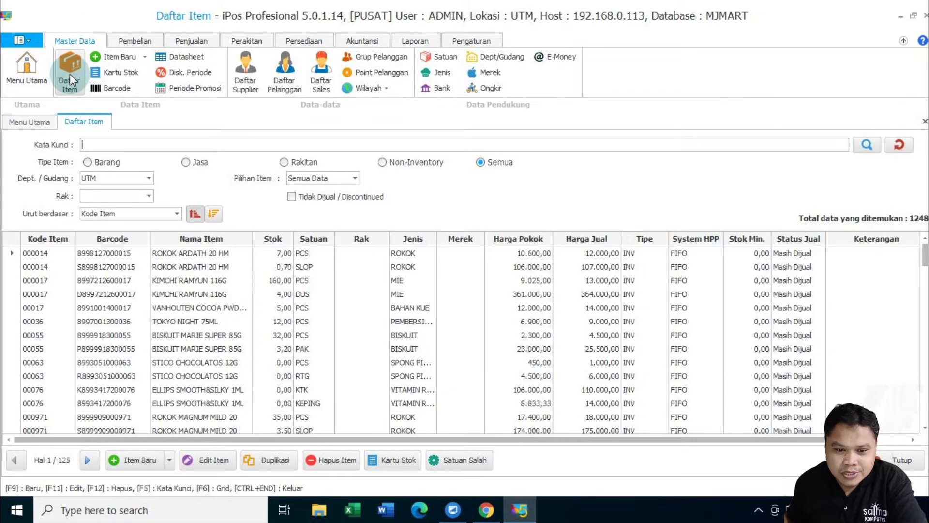
pyautogui.scroll(-10, 306, 358)
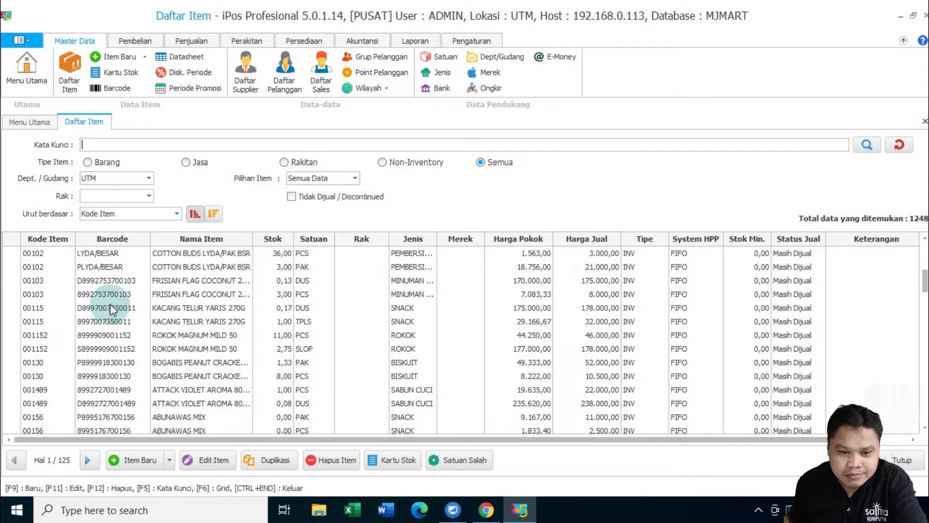
pyautogui.click(159, 281)
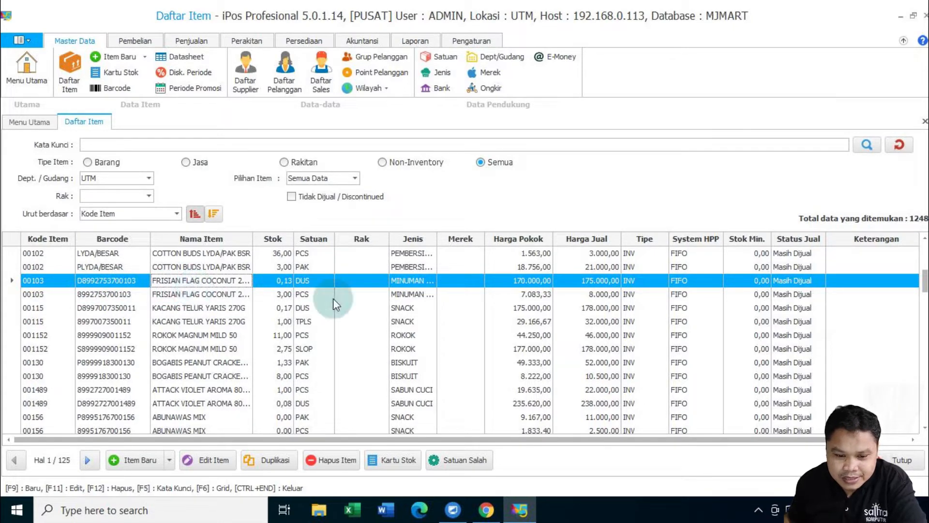
pyautogui.click(225, 459)
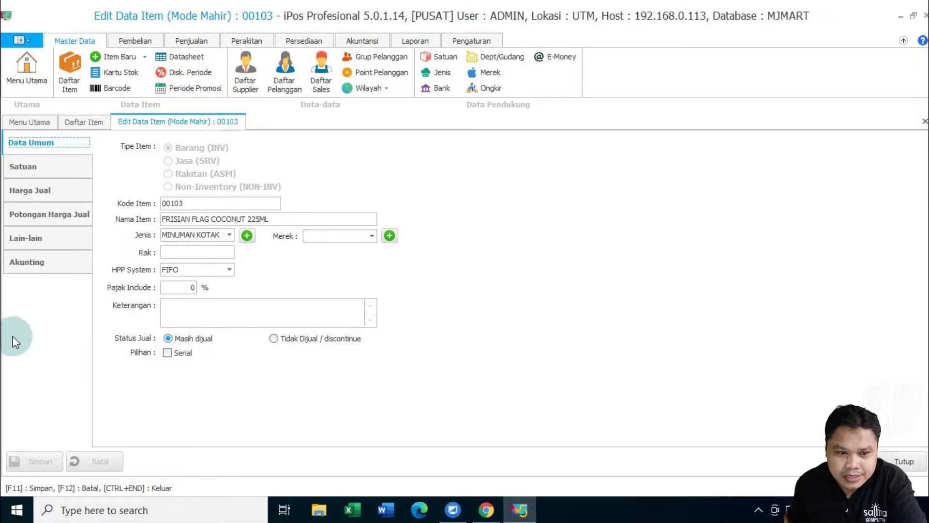
pyautogui.click(28, 189)
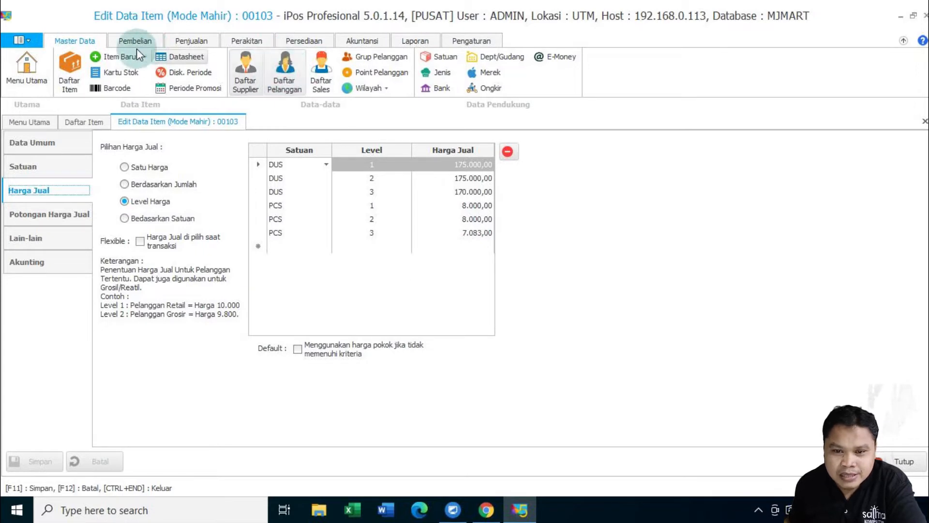
# Review the price levels assigned to the CASH, CABANG and GROSIR customer groups, and close the group list
pyautogui.click(382, 57)
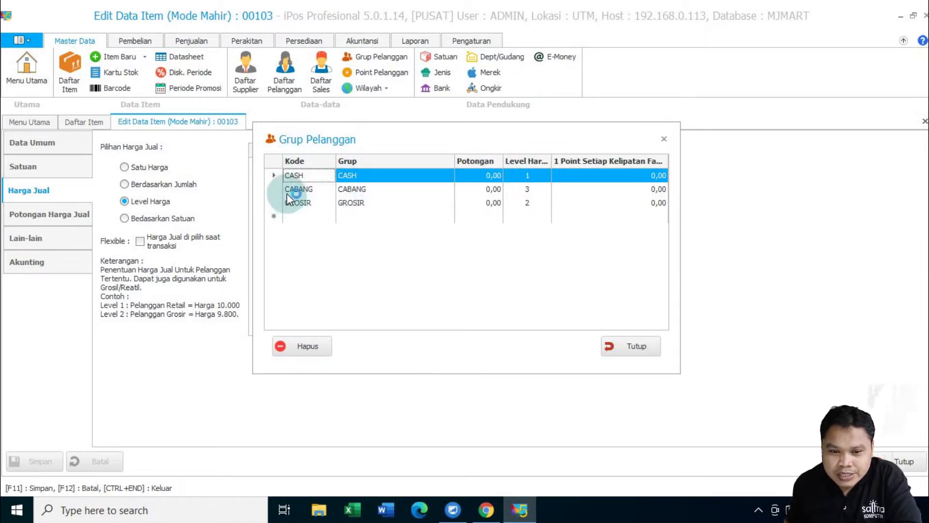
pyautogui.click(497, 189)
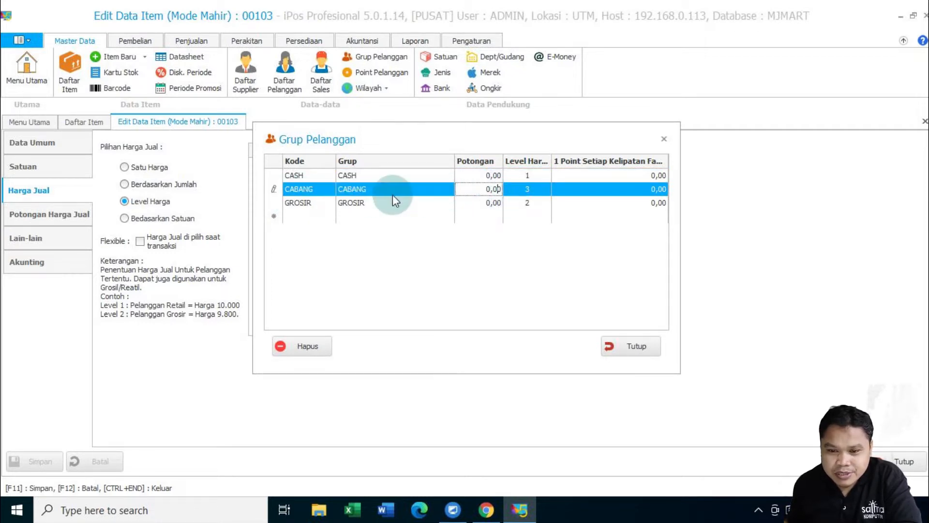
pyautogui.click(287, 203)
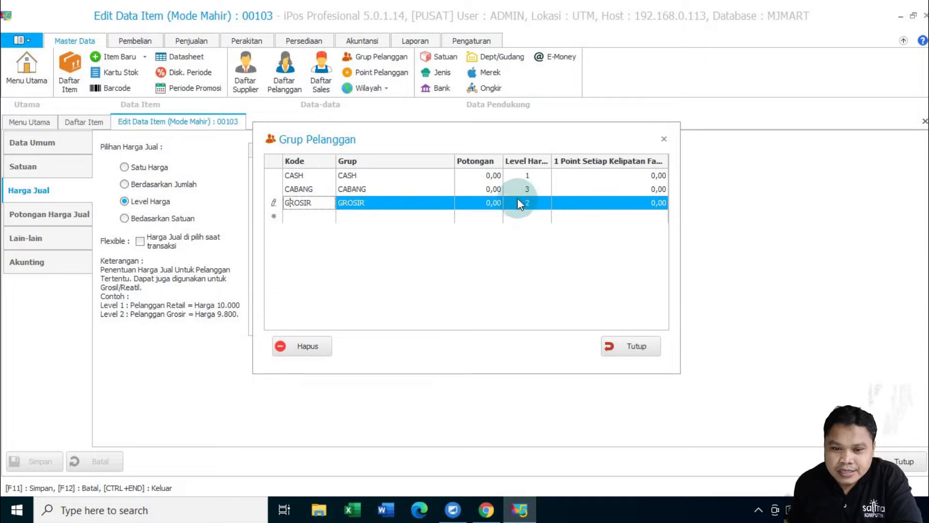
pyautogui.click(330, 190)
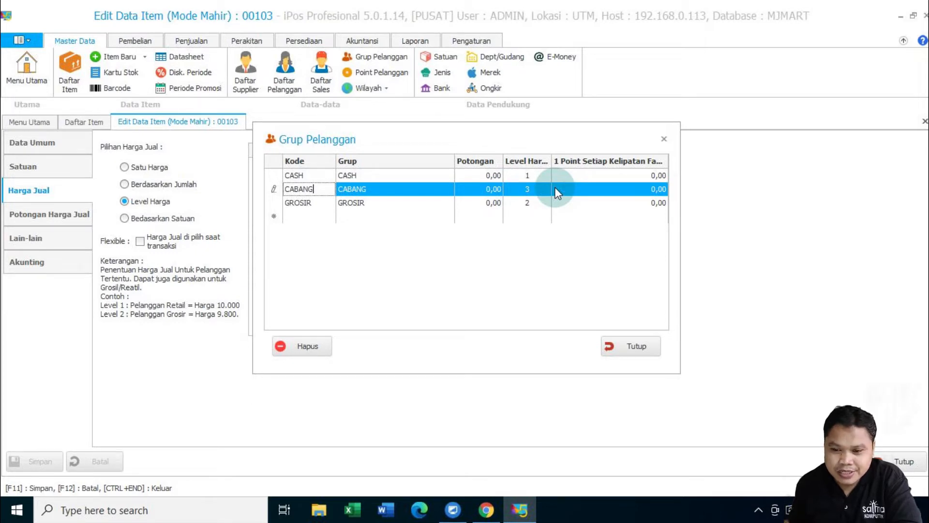
pyautogui.click(646, 347)
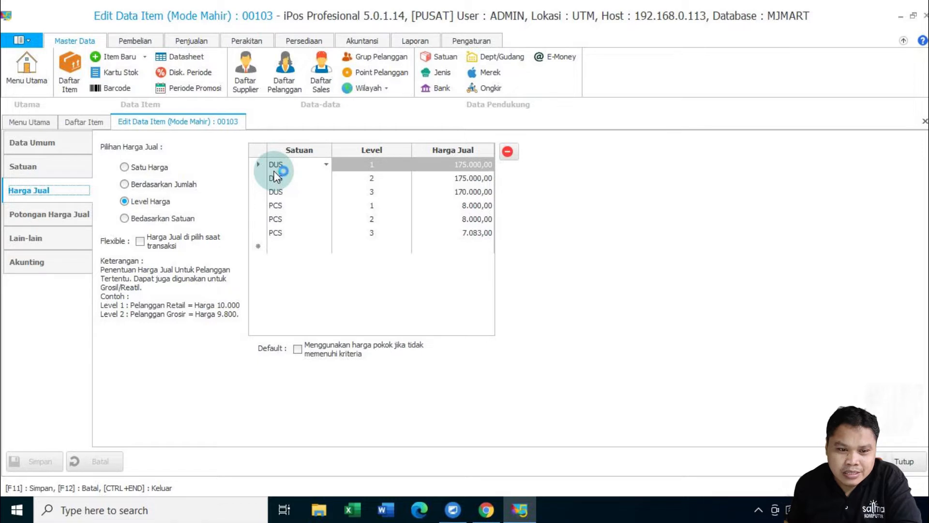
# Compare the item's base unit, barcode and DUS conversion with its level-based selling prices
pyautogui.click(30, 167)
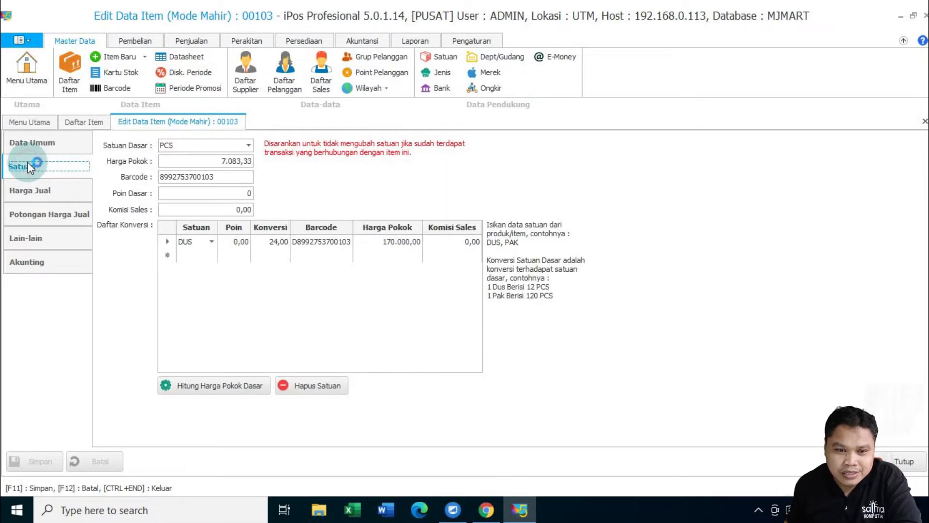
pyautogui.click(243, 178)
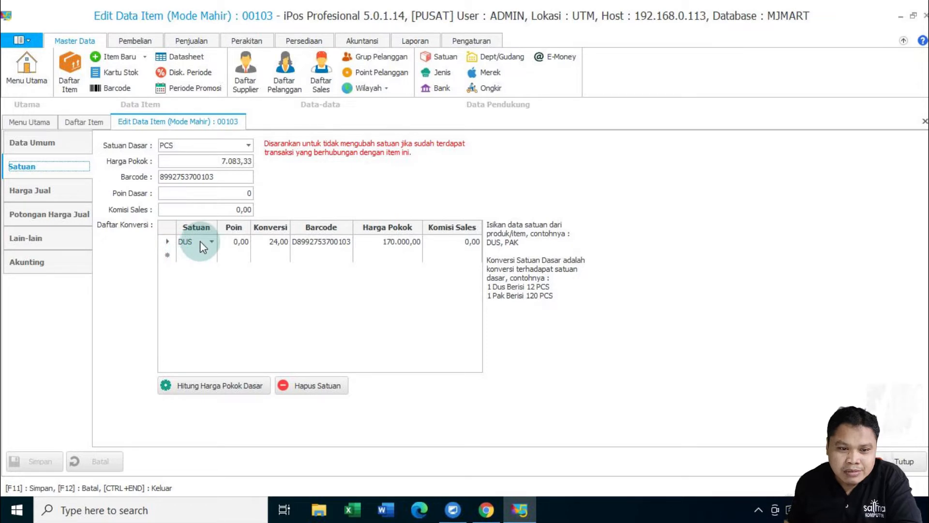
pyautogui.click(51, 190)
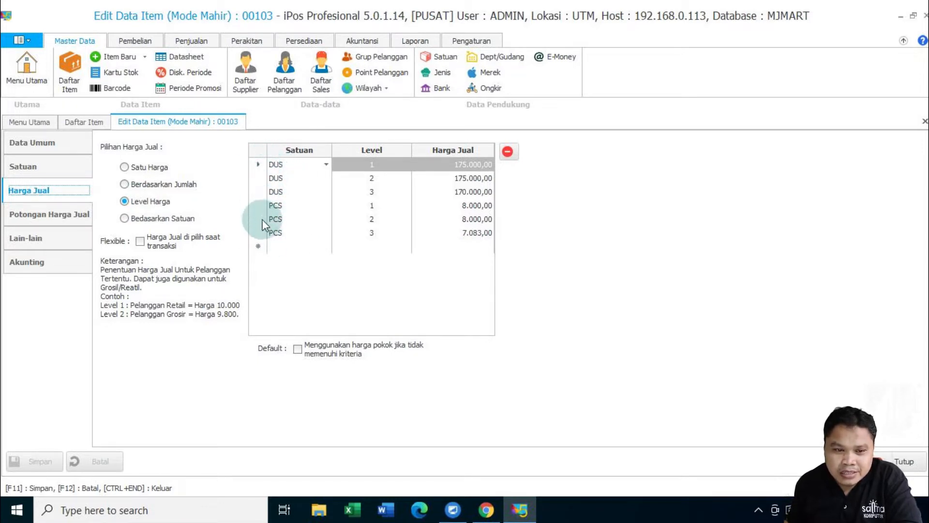
pyautogui.click(45, 167)
pyautogui.click(31, 190)
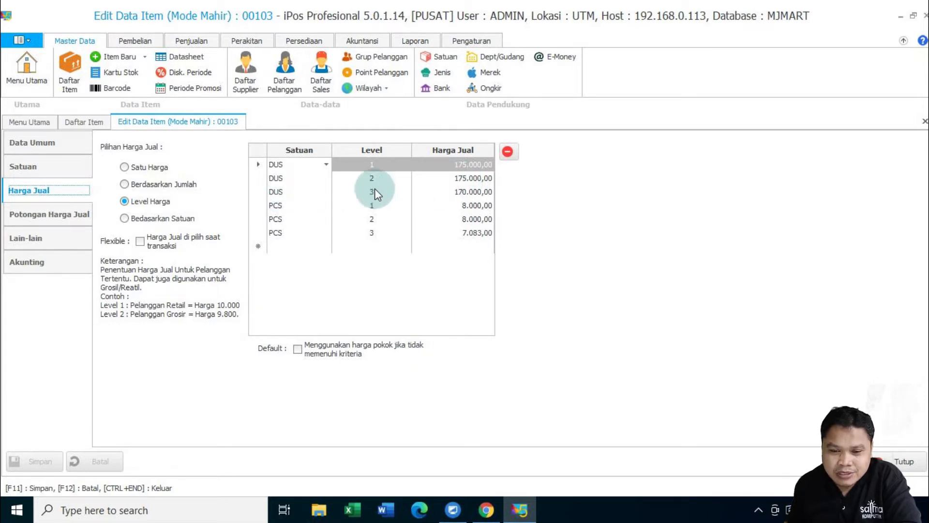
# Set the level 2 selling price for the DUS unit to 174.000
pyautogui.click(338, 192)
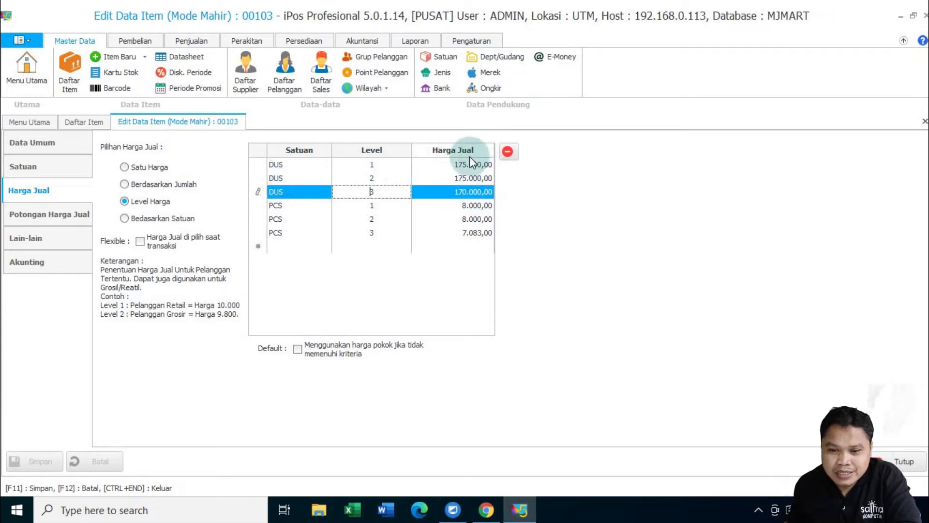
pyautogui.click(459, 164)
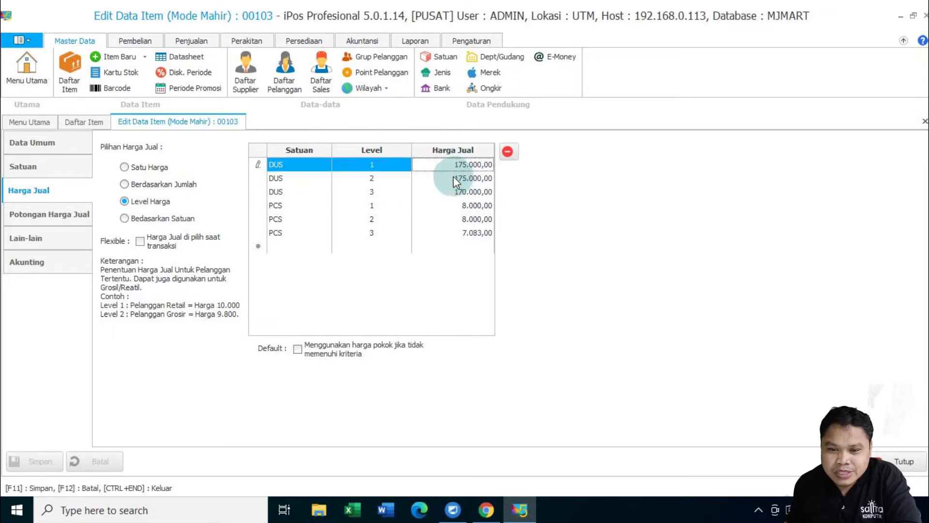
pyautogui.click(454, 178)
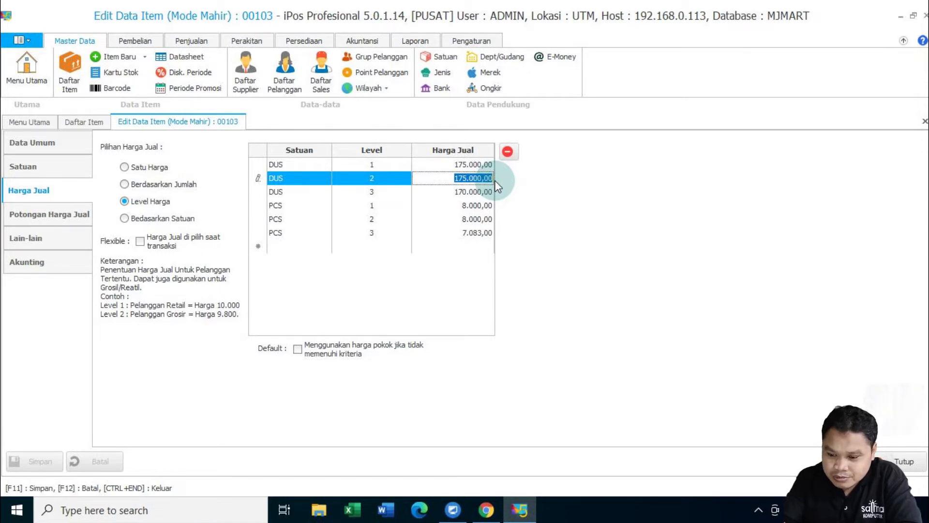
pyautogui.write('174.000')
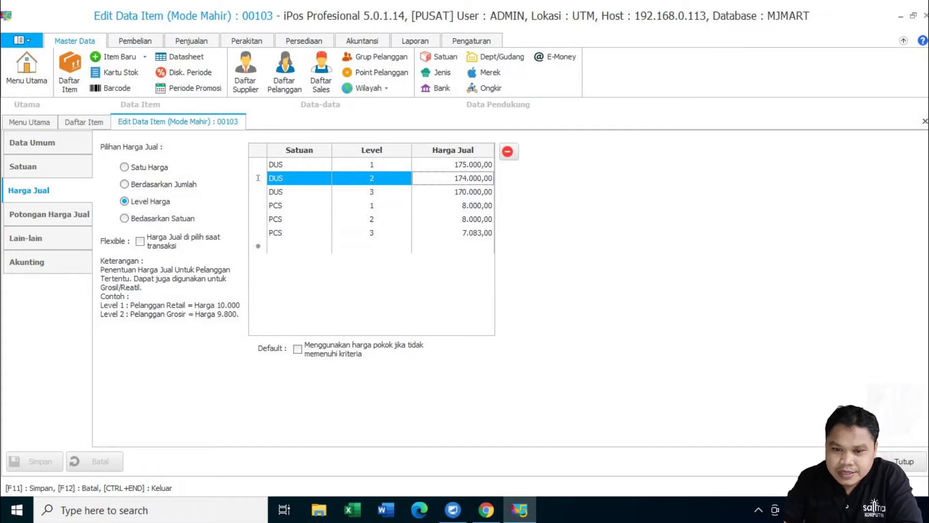
pyautogui.click(493, 188)
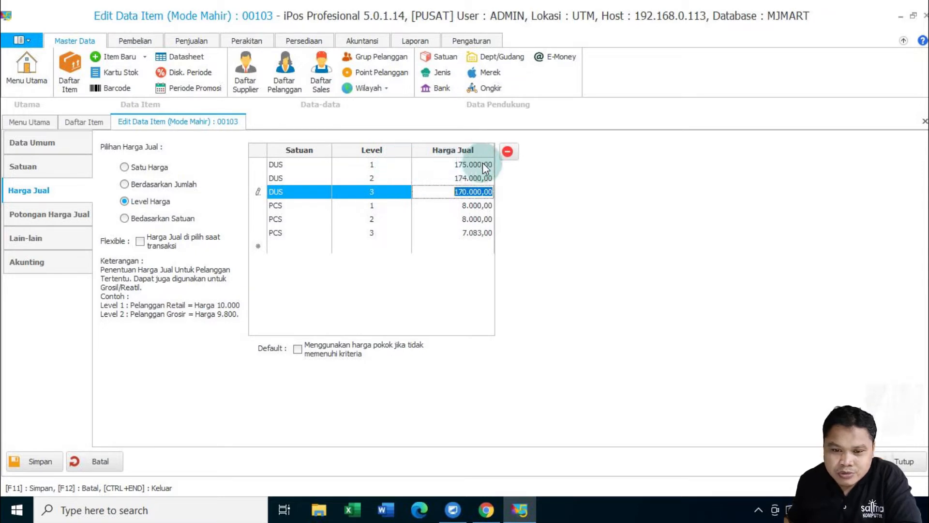
pyautogui.click(274, 177)
pyautogui.click(327, 178)
pyautogui.click(452, 182)
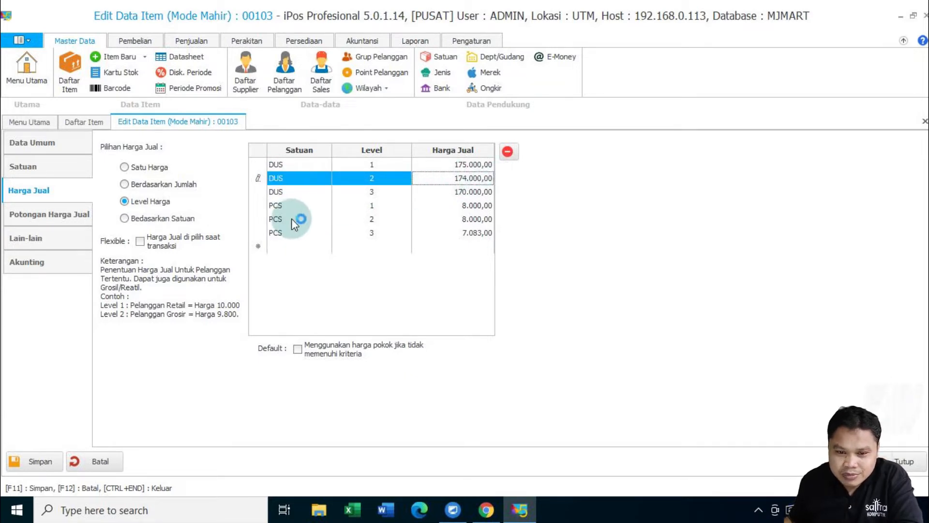
# Set the level 2 selling price for the PCS unit to 7.500
pyautogui.click(278, 207)
pyautogui.click(451, 217)
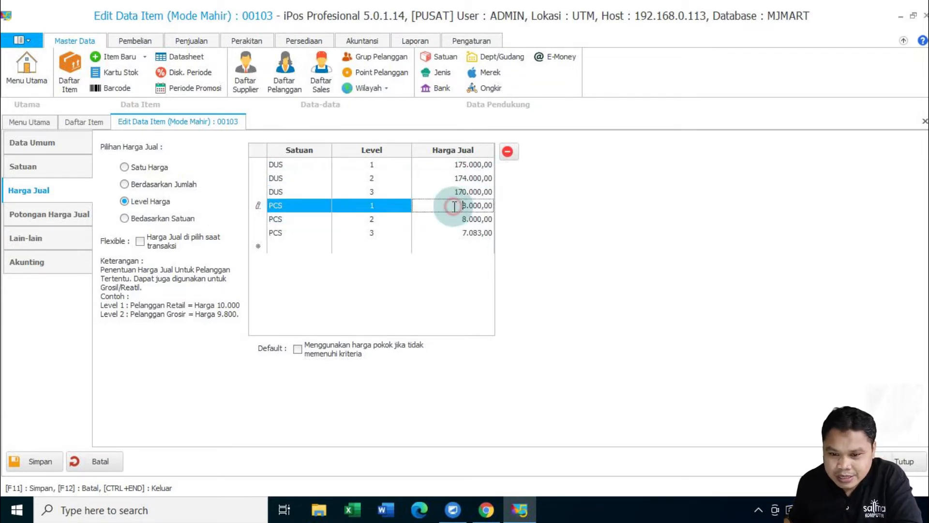
pyautogui.click(460, 220)
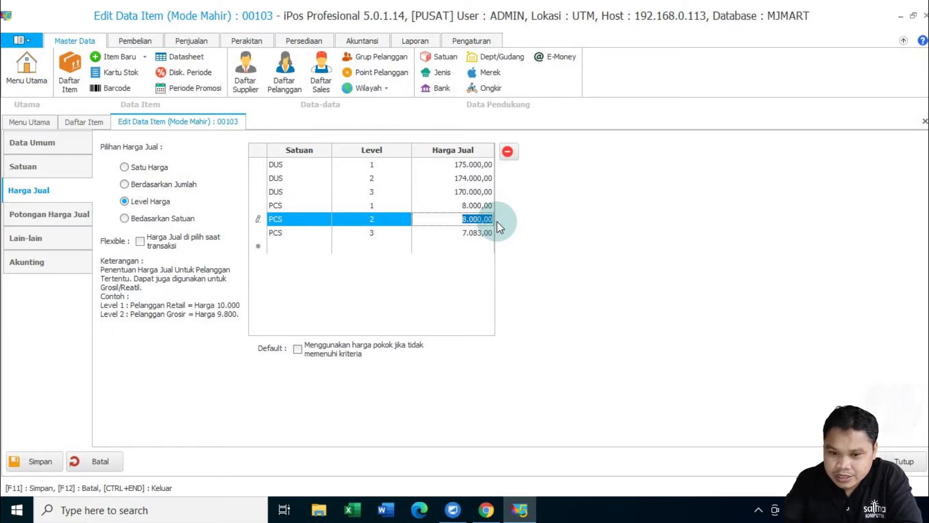
pyautogui.write('7.5')
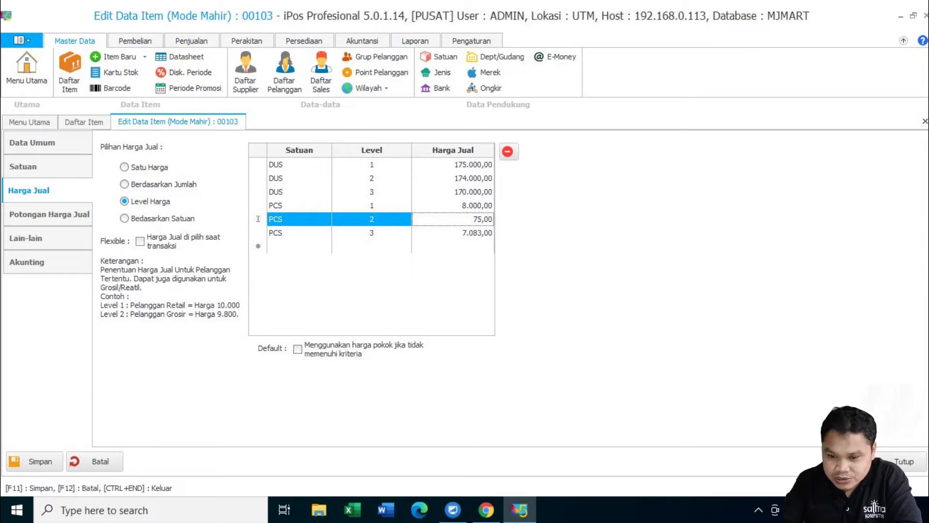
pyautogui.write('00')
pyautogui.press('Return')
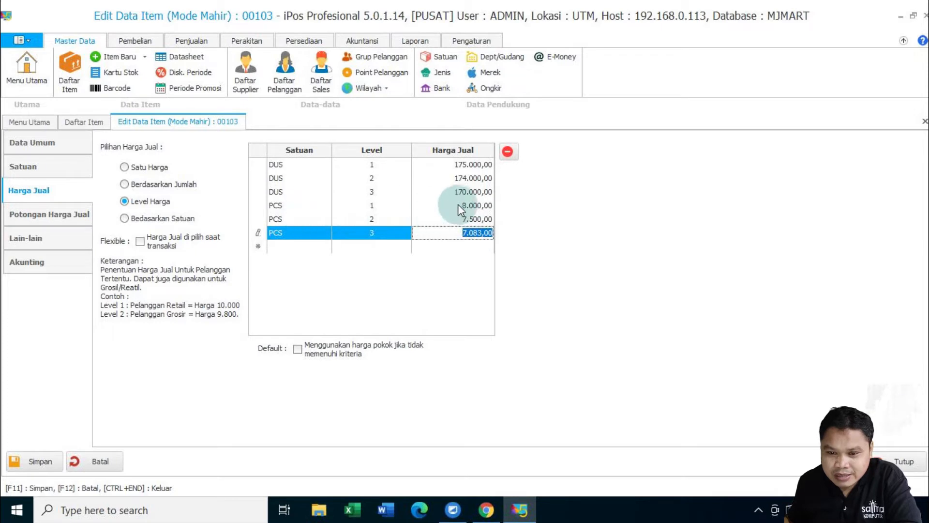
# Check the PCS selling prices of all three levels and save the item's changes
pyautogui.click(473, 205)
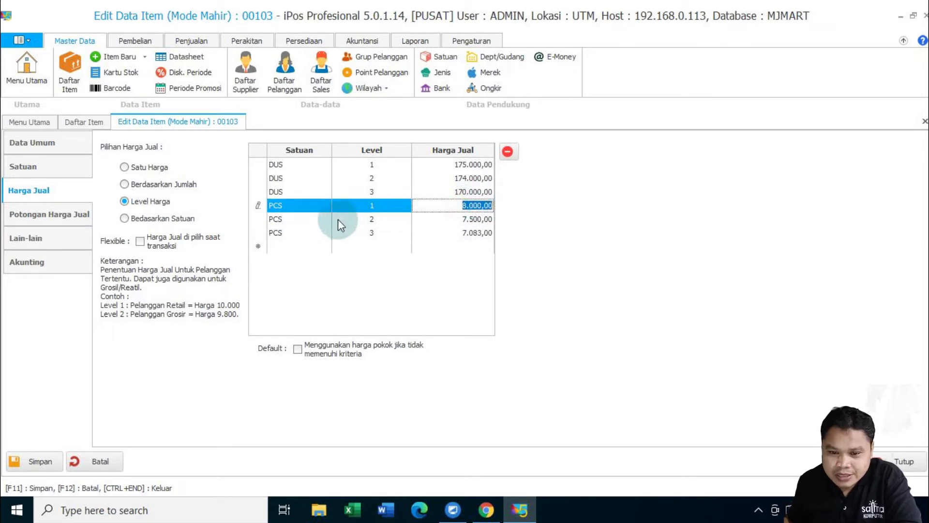
pyautogui.click(465, 220)
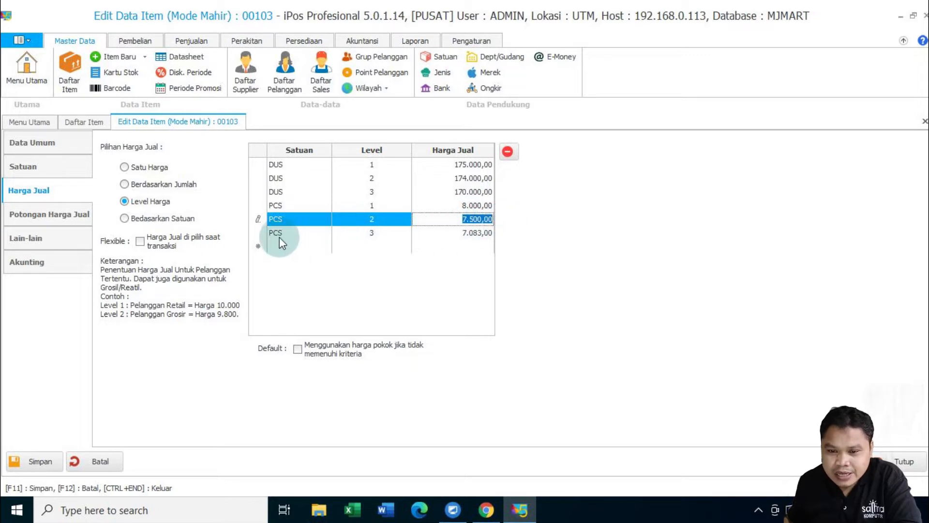
pyautogui.click(461, 234)
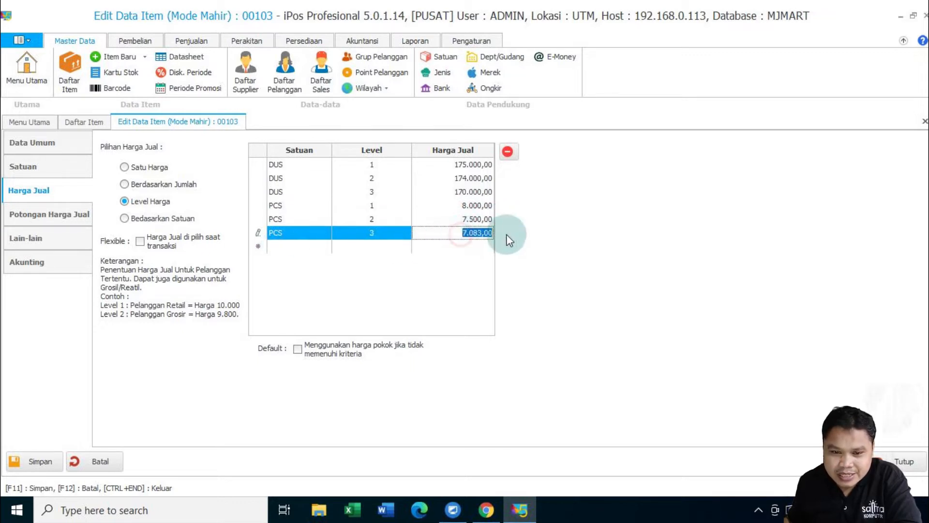
pyautogui.click(460, 261)
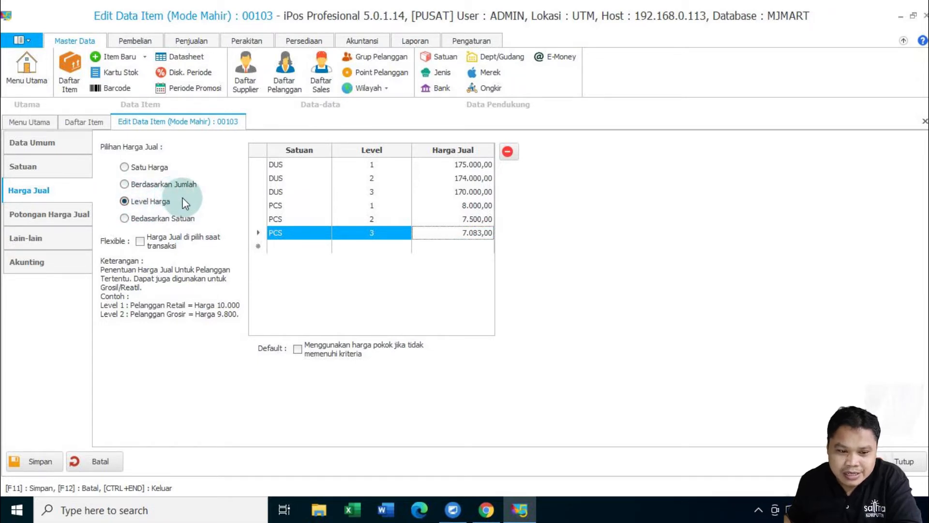
pyautogui.click(35, 461)
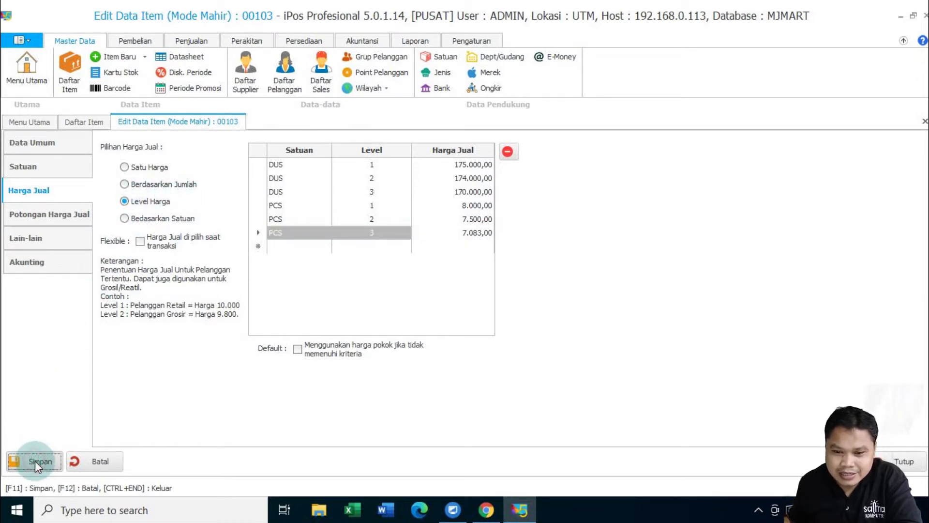
pyautogui.click(546, 300)
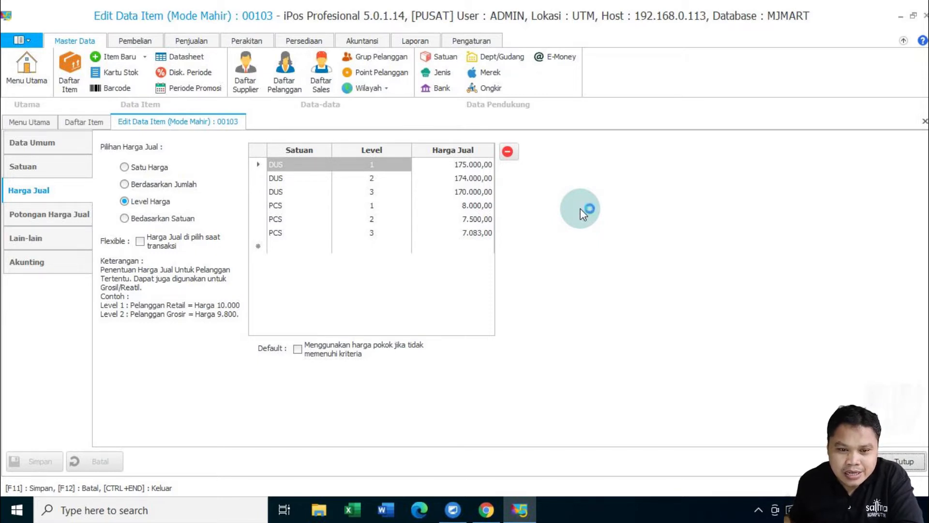
# Switch the item's pricing option to Satu Harga, check its units, and set the selling price markup to 10%
pyautogui.click(125, 167)
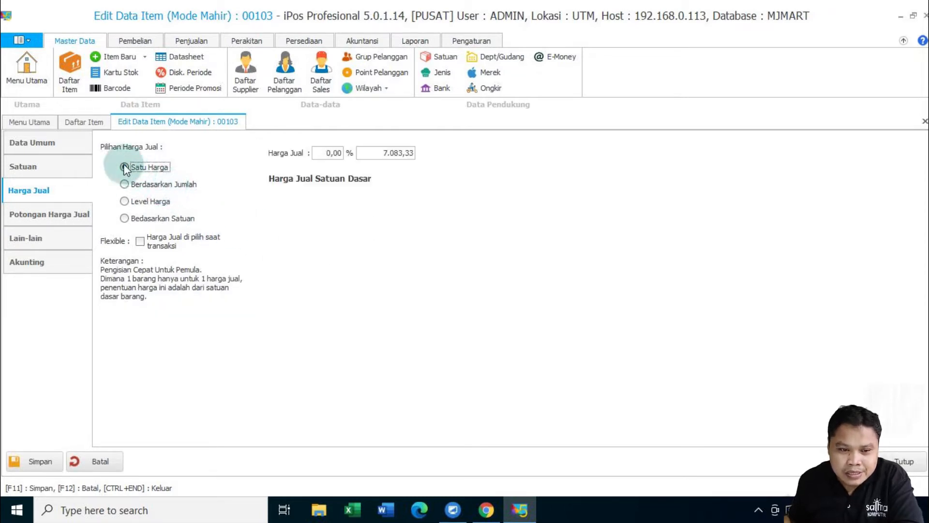
pyautogui.click(39, 167)
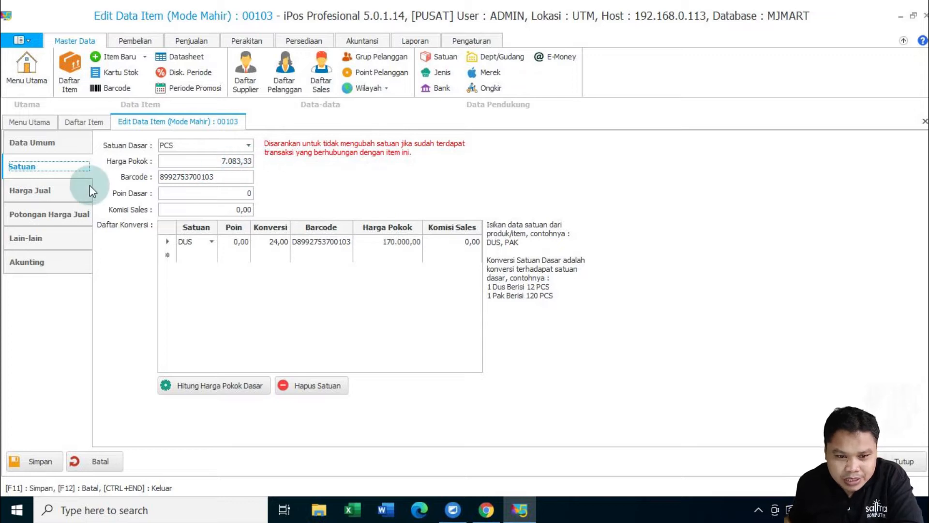
pyautogui.click(31, 190)
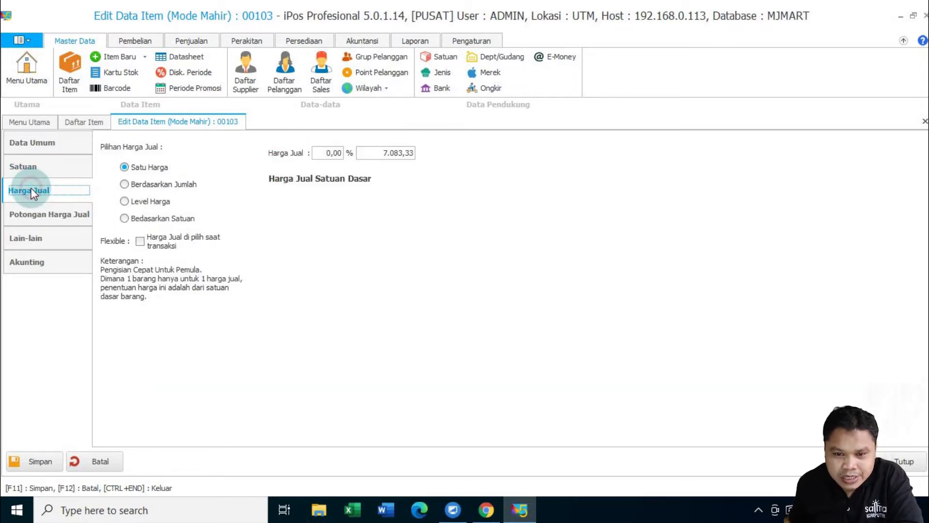
pyautogui.doubleClick(331, 154)
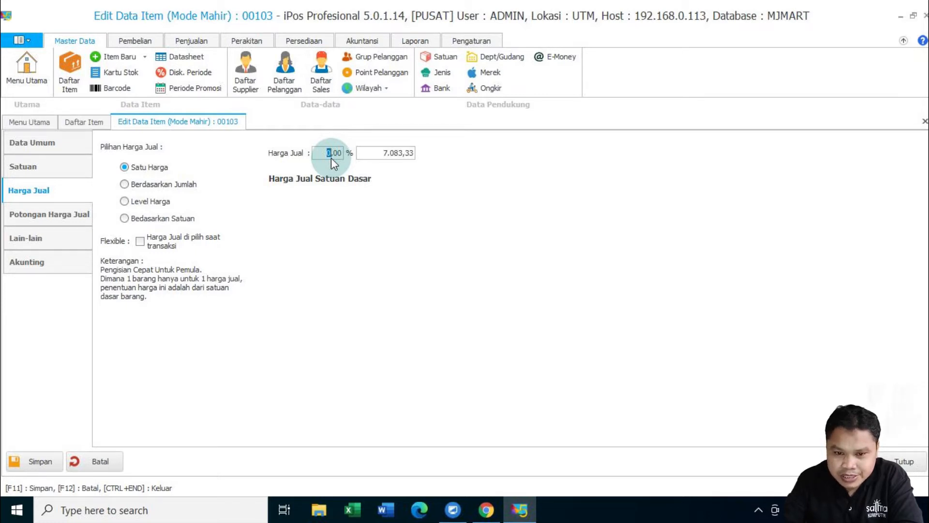
pyautogui.write('10')
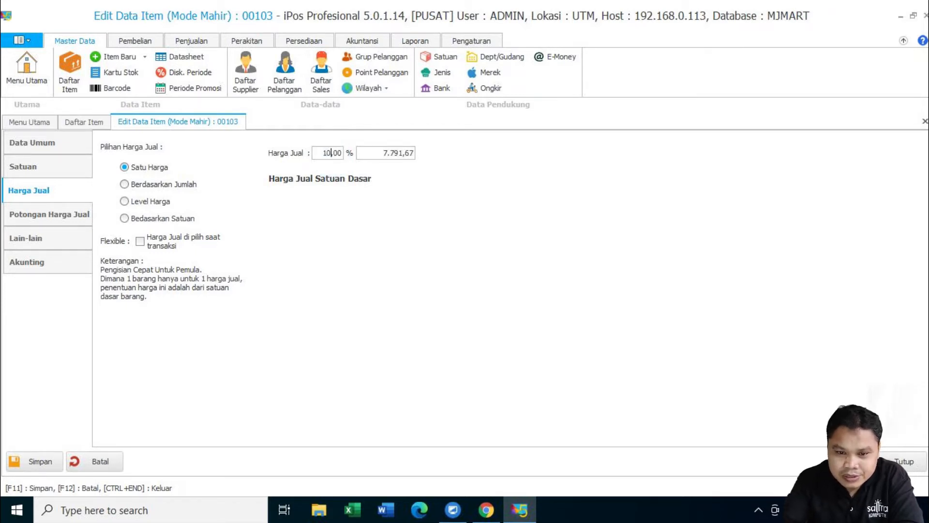
# Set the item's selling price markup to 15%
pyautogui.press('BackSpace')
pyautogui.press('BackSpace')
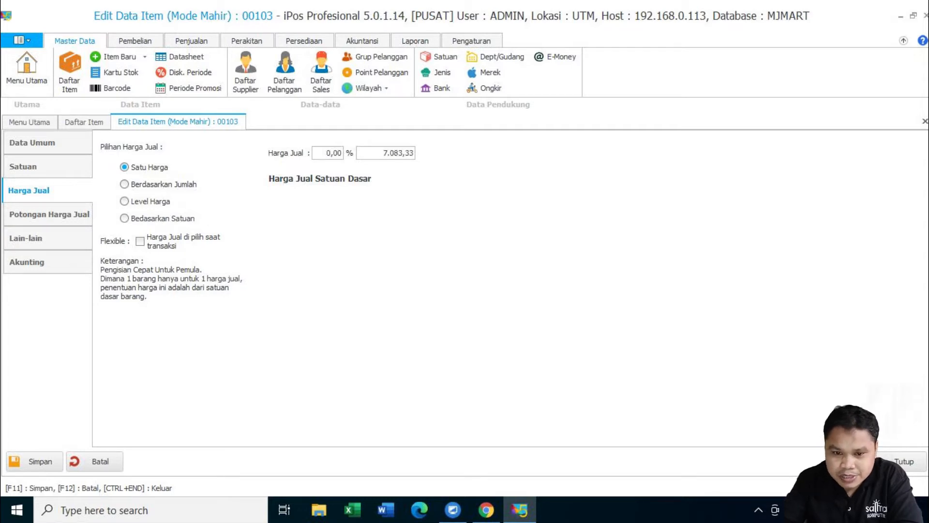
pyautogui.write('15')
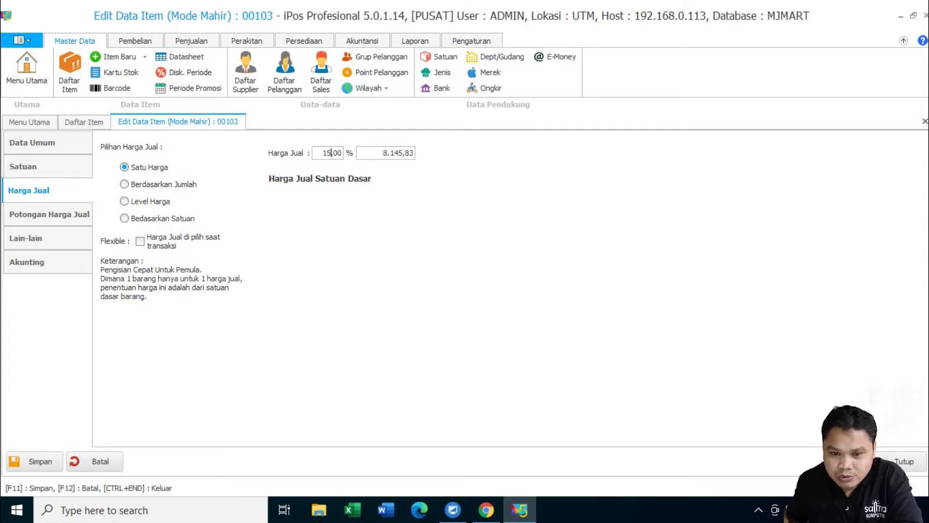
# Replace the calculated selling price with a fixed amount of 8.000
pyautogui.click(379, 153)
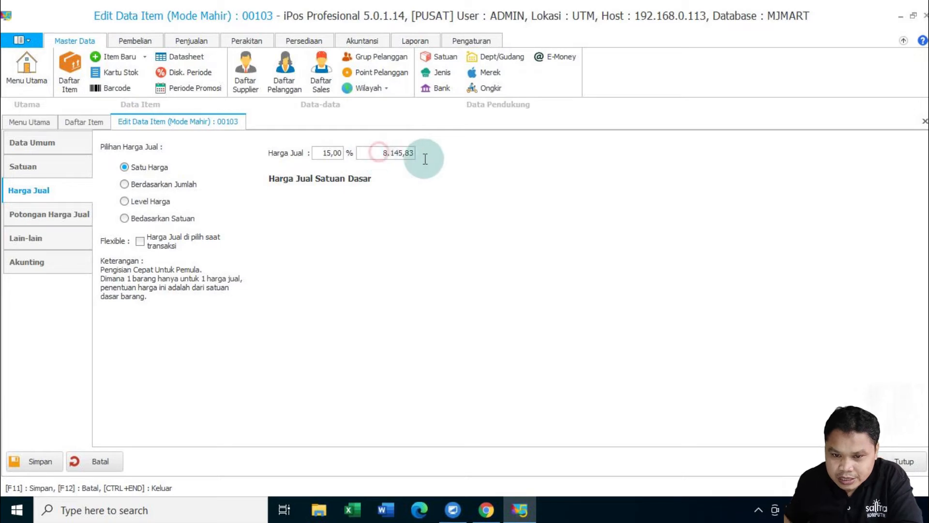
pyautogui.moveTo(425, 159); pyautogui.dragTo(444, 161)
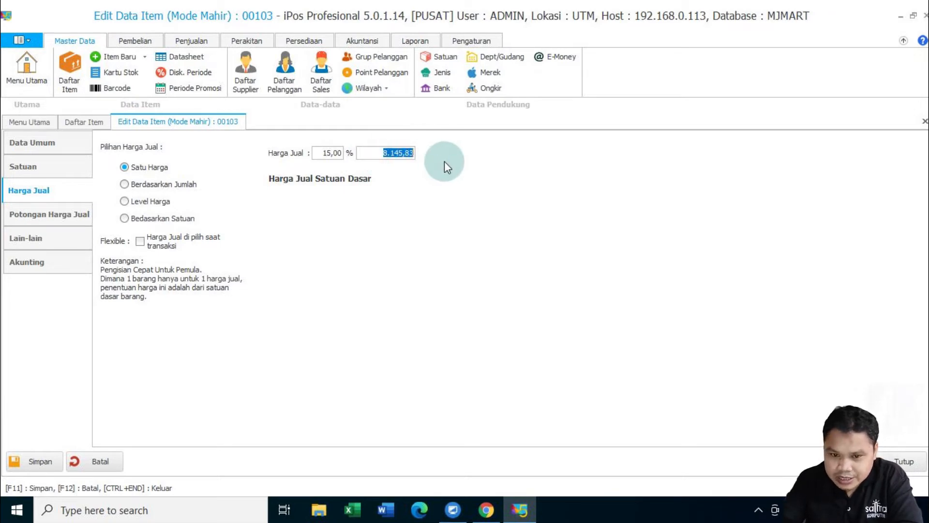
pyautogui.write('8000')
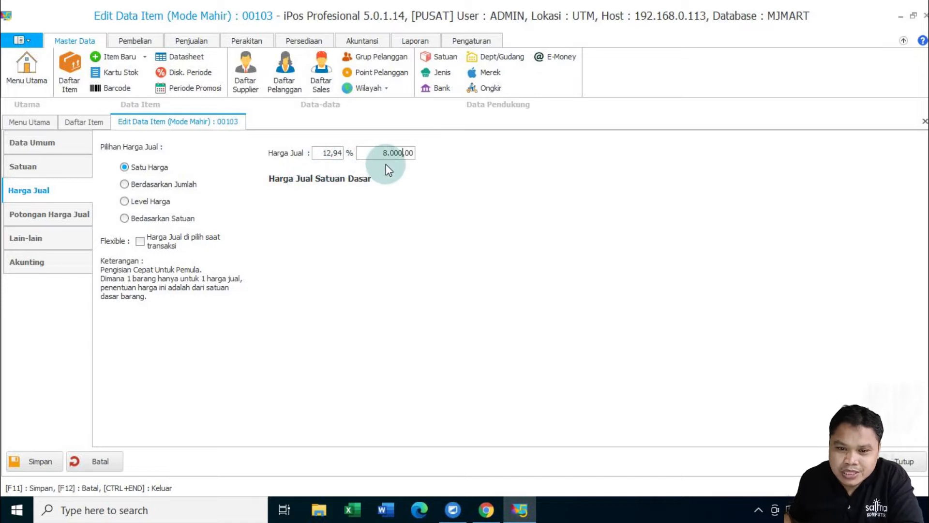
# Compare the percentage and amount values of Harga Jual, and set the markup back to 15%
pyautogui.moveTo(367, 153); pyautogui.dragTo(428, 158)
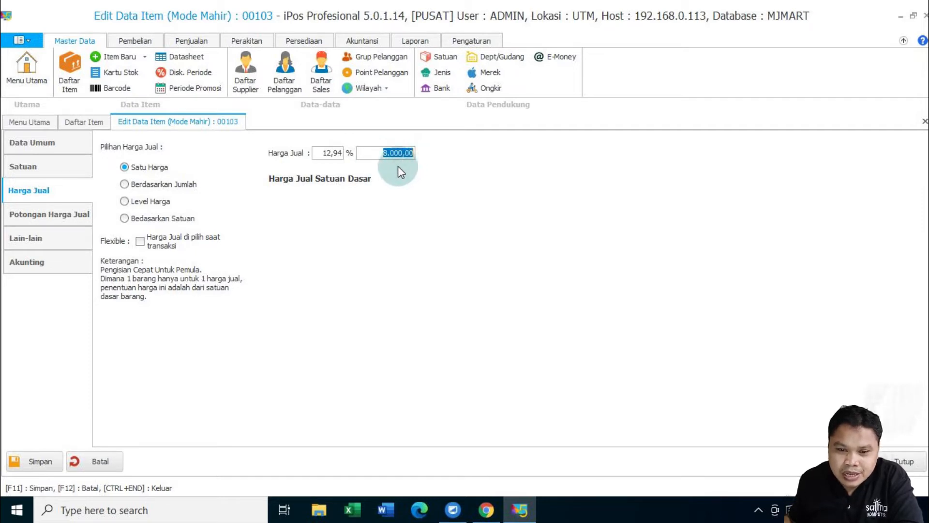
pyautogui.click(316, 152)
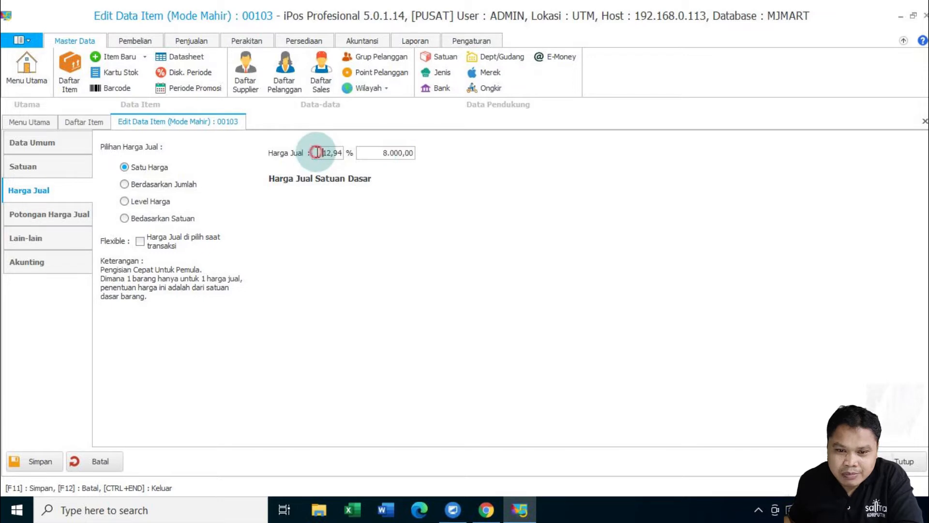
pyautogui.moveTo(316, 152); pyautogui.dragTo(343, 153)
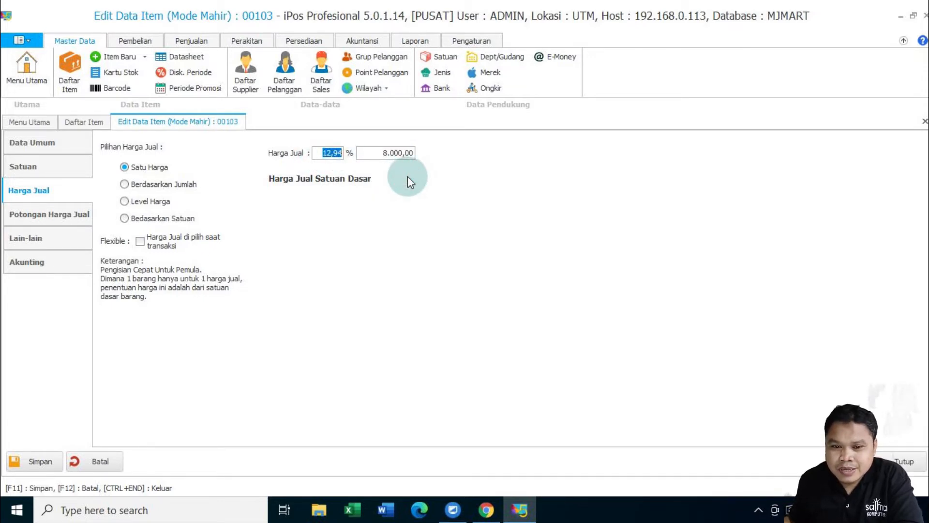
pyautogui.moveTo(379, 154); pyautogui.dragTo(435, 155)
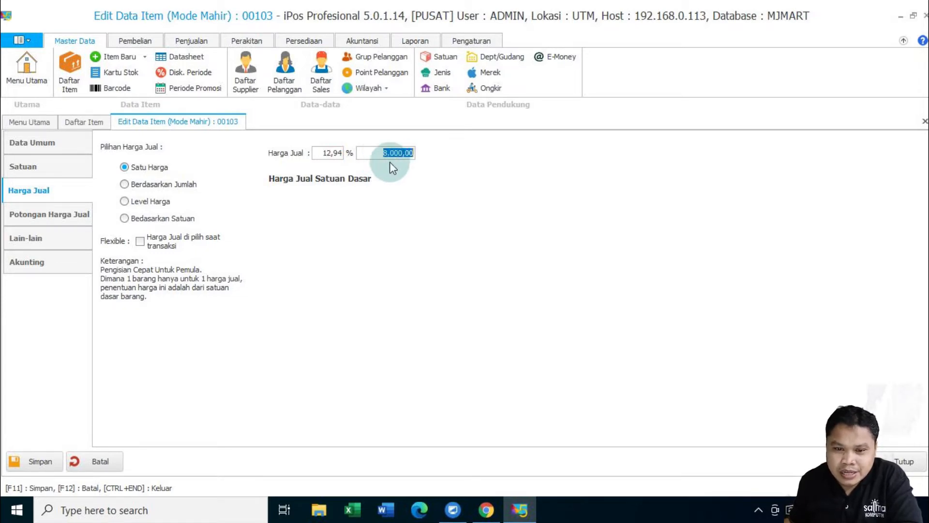
pyautogui.moveTo(319, 153); pyautogui.dragTo(350, 153)
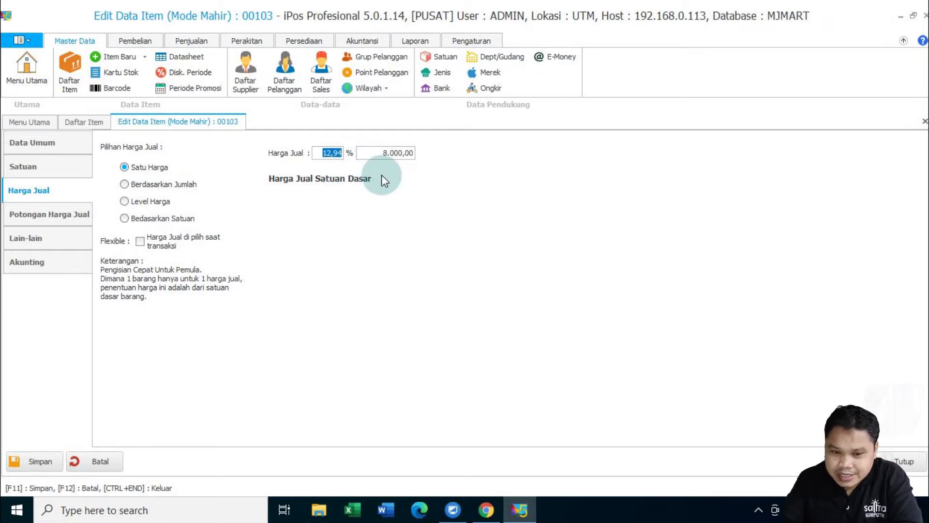
pyautogui.write('15')
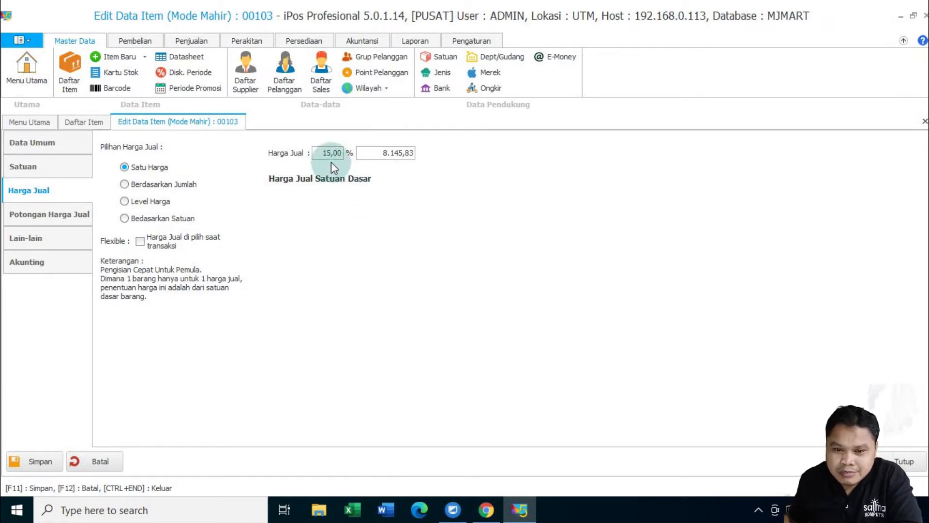
# Set the single selling price to 8.000, and save the item after checking the cost prices of its units
pyautogui.moveTo(373, 153); pyautogui.dragTo(422, 158)
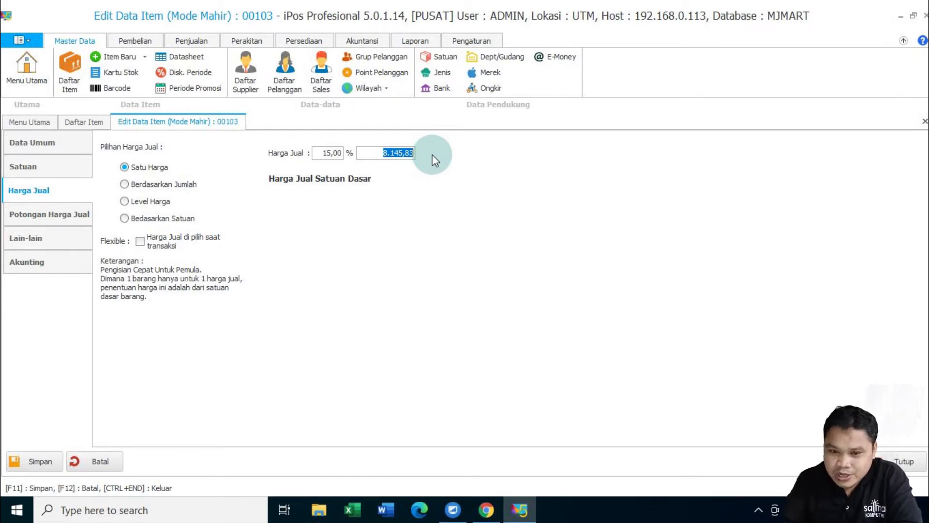
pyautogui.write('8000')
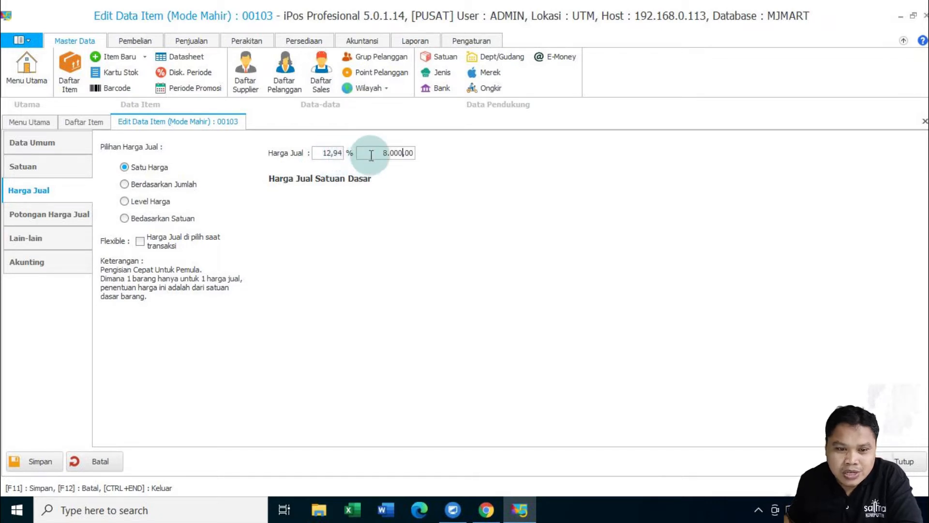
pyautogui.click(49, 168)
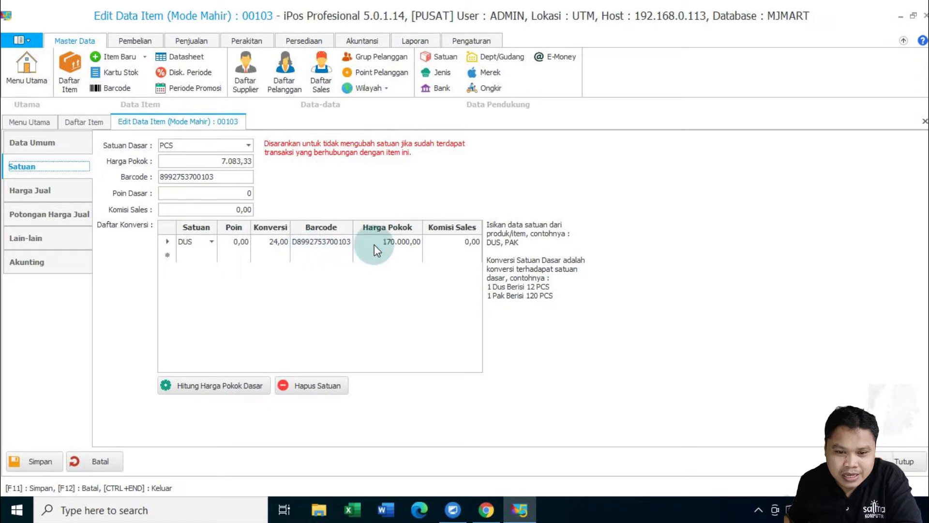
pyautogui.click(27, 191)
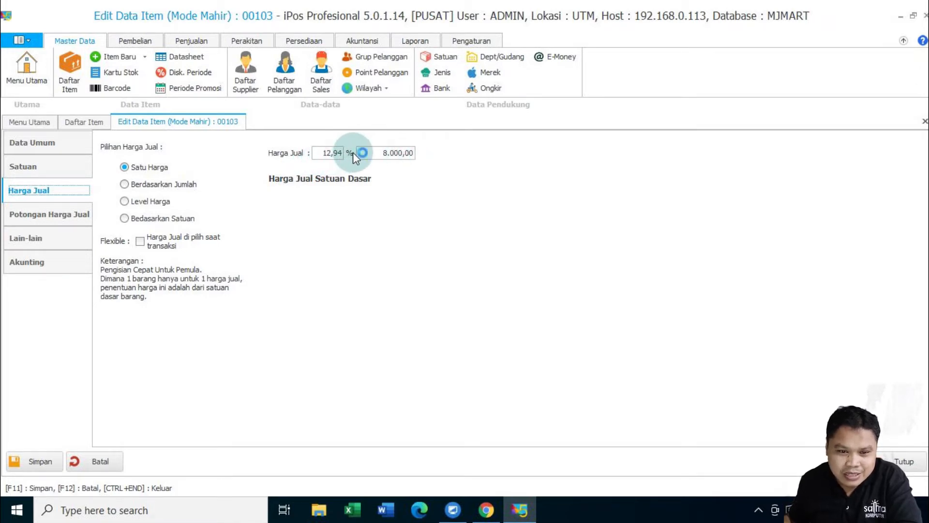
pyautogui.click(31, 463)
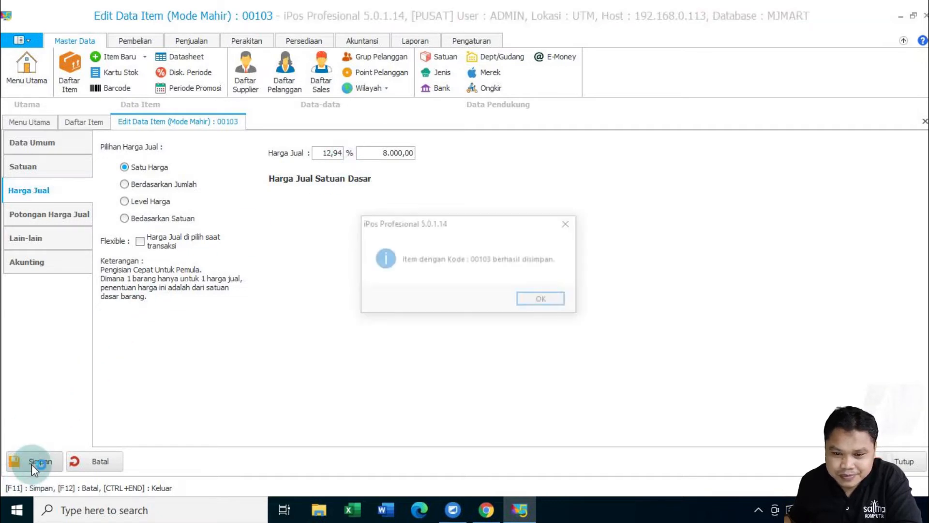
pyautogui.click(547, 300)
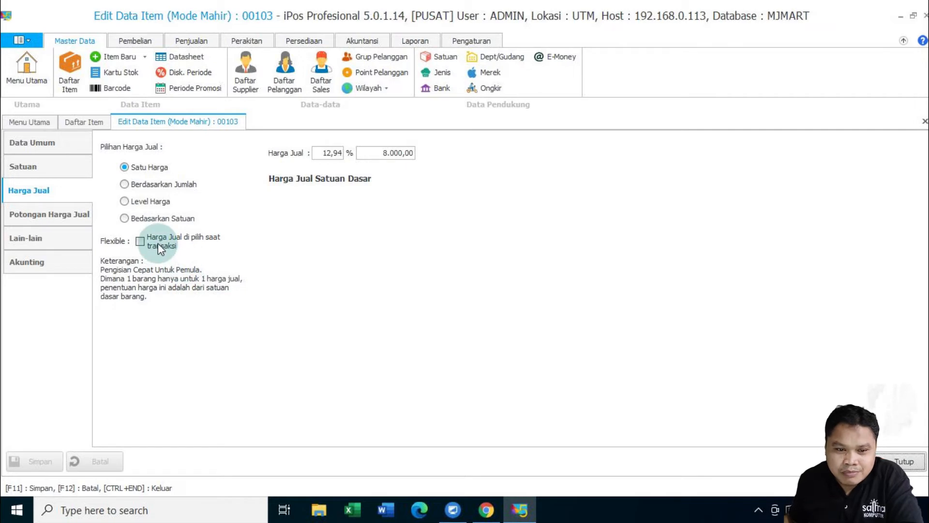
# Switch the item's pricing option to Berdasarkan Jumlah and check its available units and cost prices
pyautogui.click(124, 184)
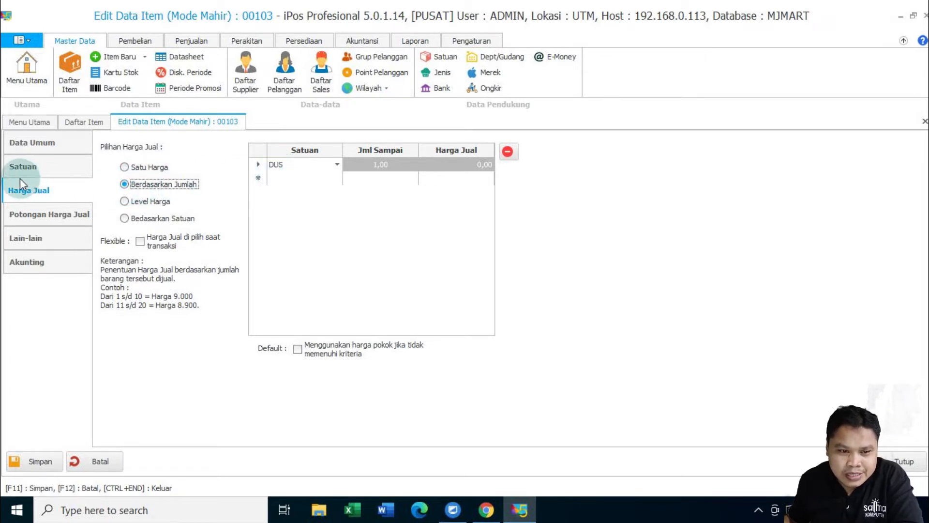
pyautogui.click(28, 166)
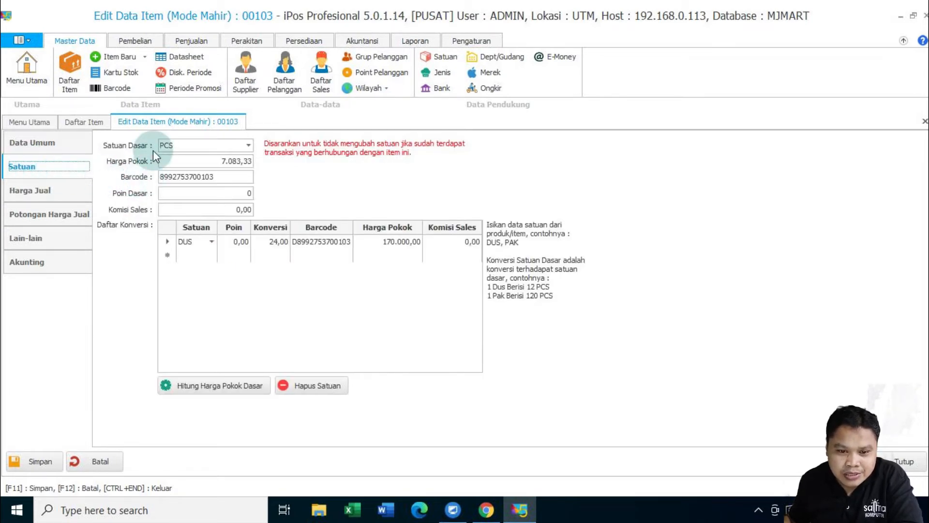
pyautogui.click(29, 194)
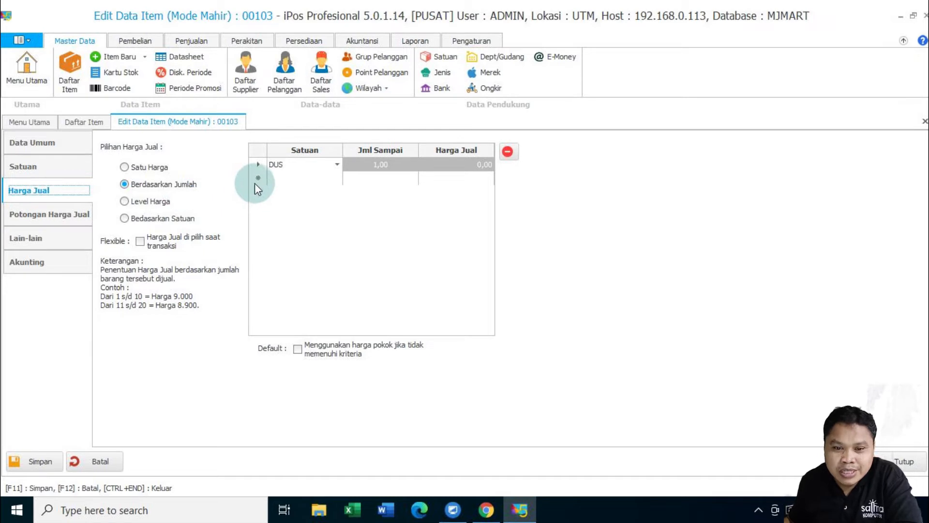
pyautogui.click(334, 164)
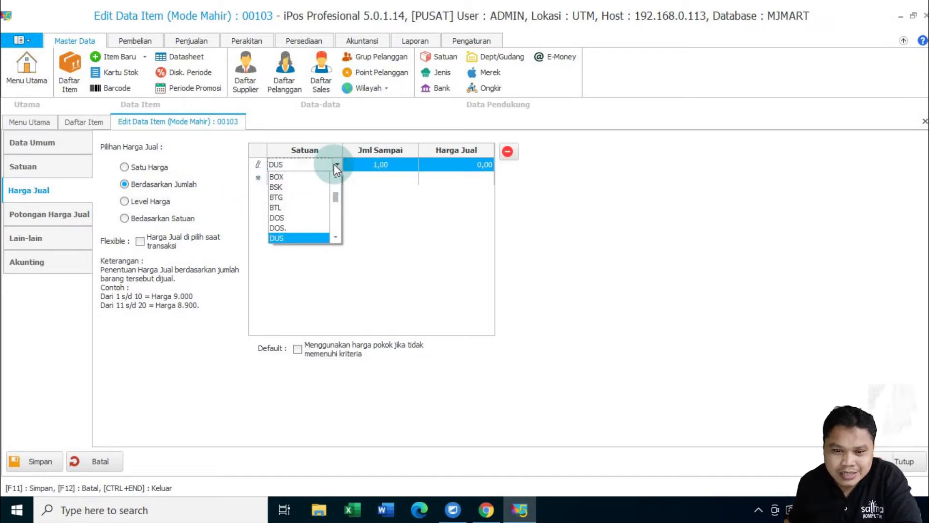
pyautogui.click(334, 164)
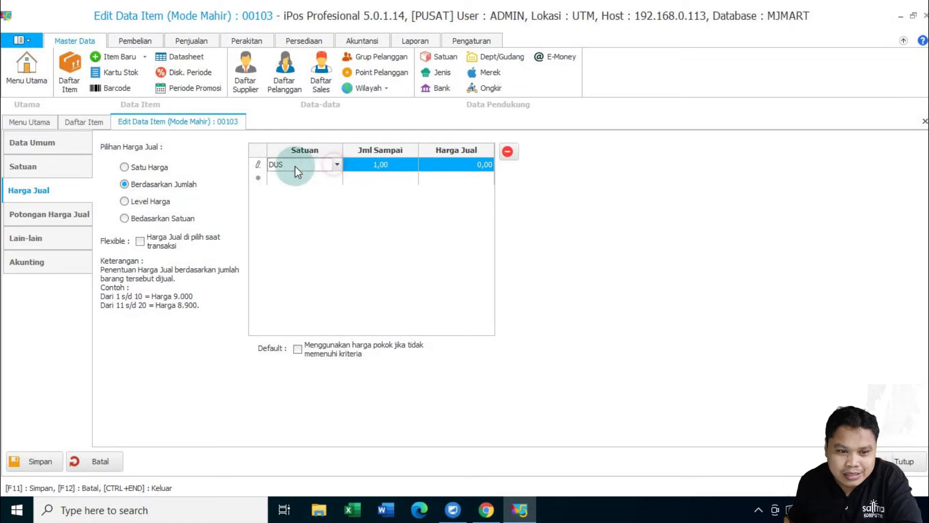
pyautogui.click(48, 165)
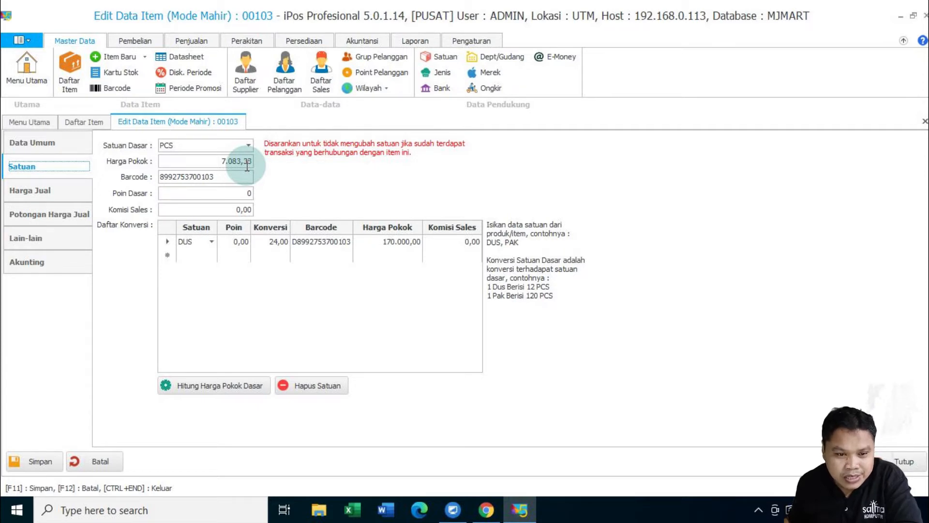
pyautogui.click(50, 191)
pyautogui.click(125, 186)
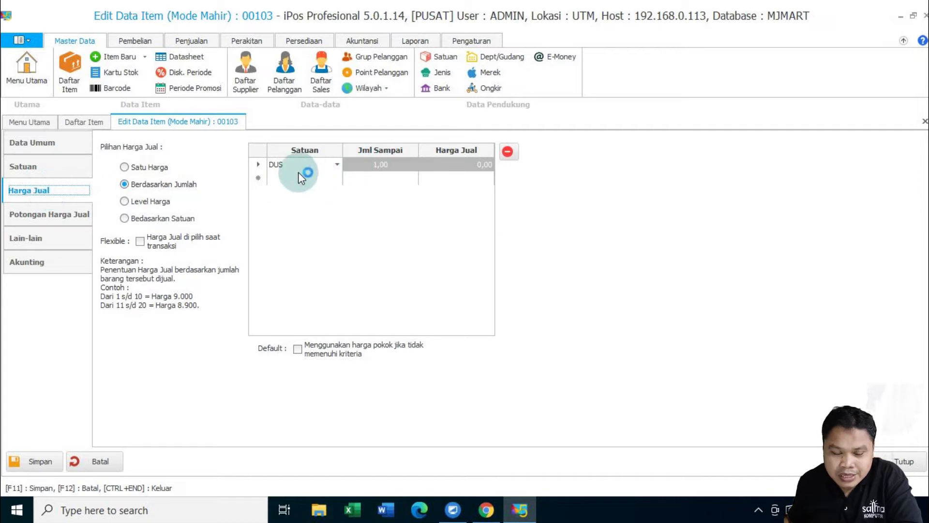
# Set the selling price of the DUS row for quantities up to 1 to 175.000
pyautogui.click(375, 169)
pyautogui.click(359, 164)
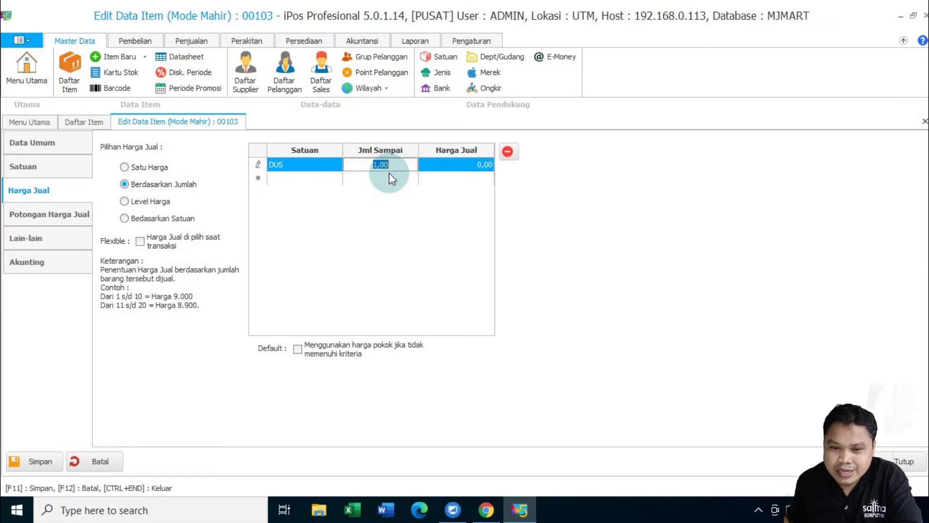
pyautogui.click(276, 171)
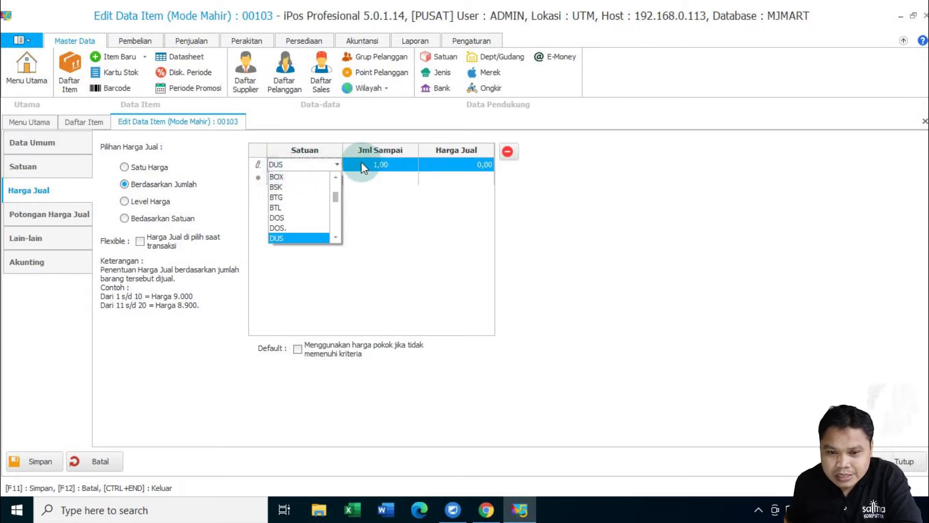
pyautogui.click(393, 165)
pyautogui.click(454, 165)
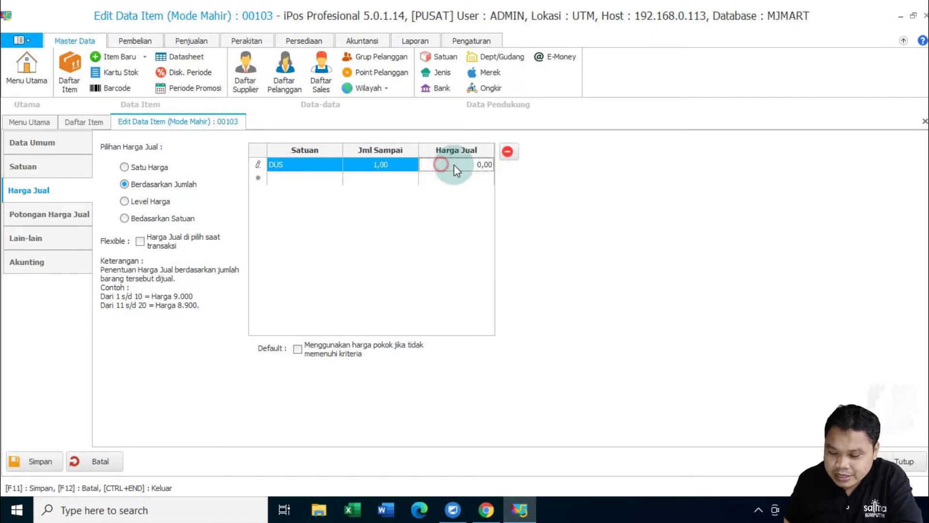
pyautogui.write('175.')
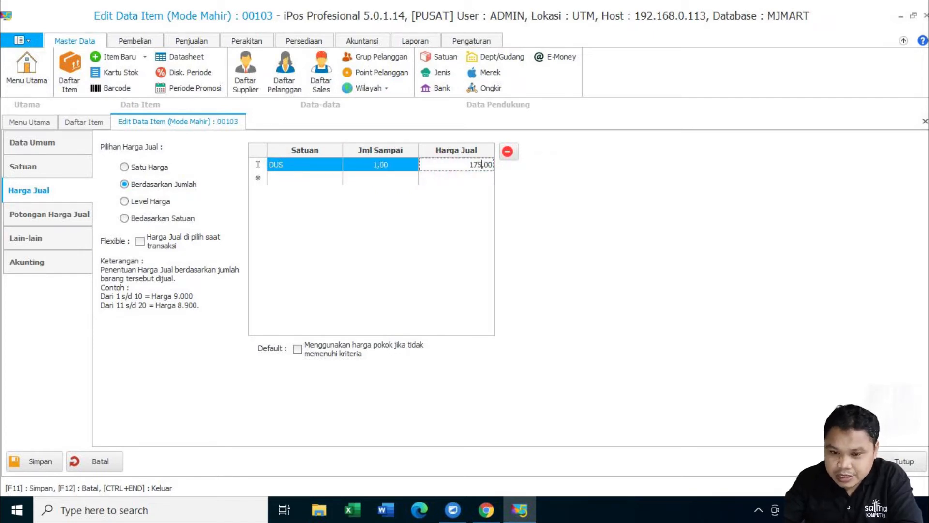
pyautogui.write('00')
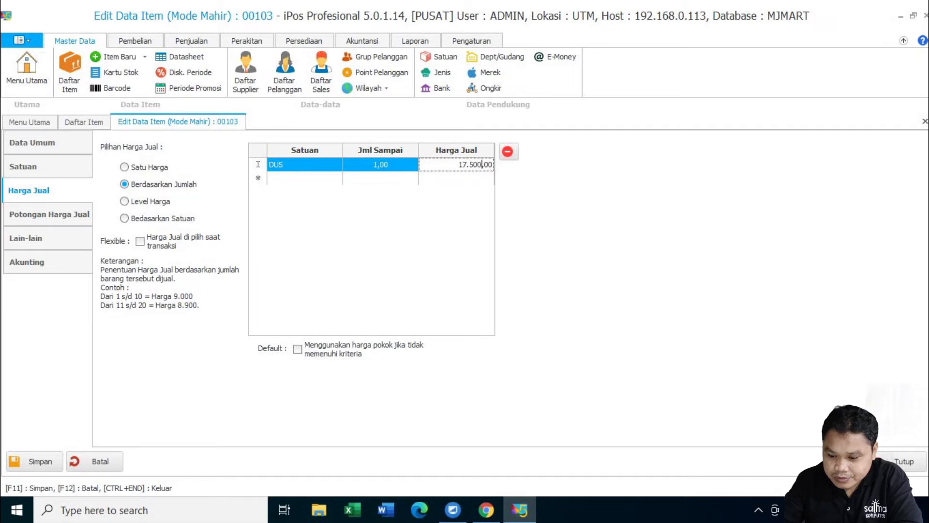
pyautogui.write('0')
pyautogui.press('Down')
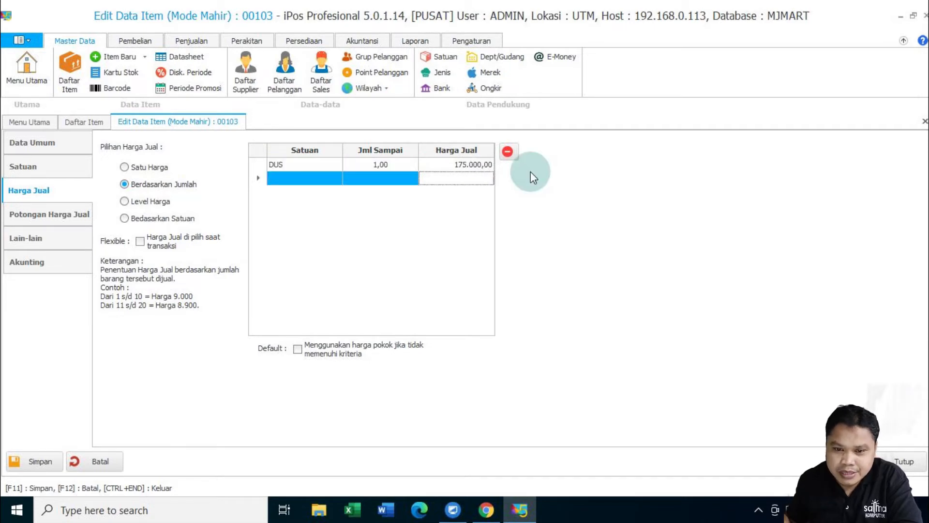
# Add a DUS price row for quantities up to 5 with a selling price of 174.000
pyautogui.click(333, 178)
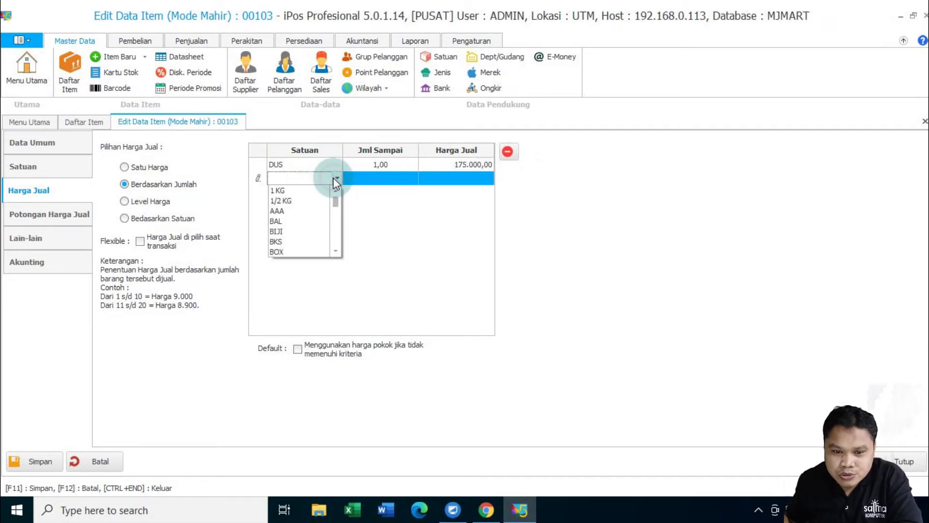
pyautogui.write('DUS')
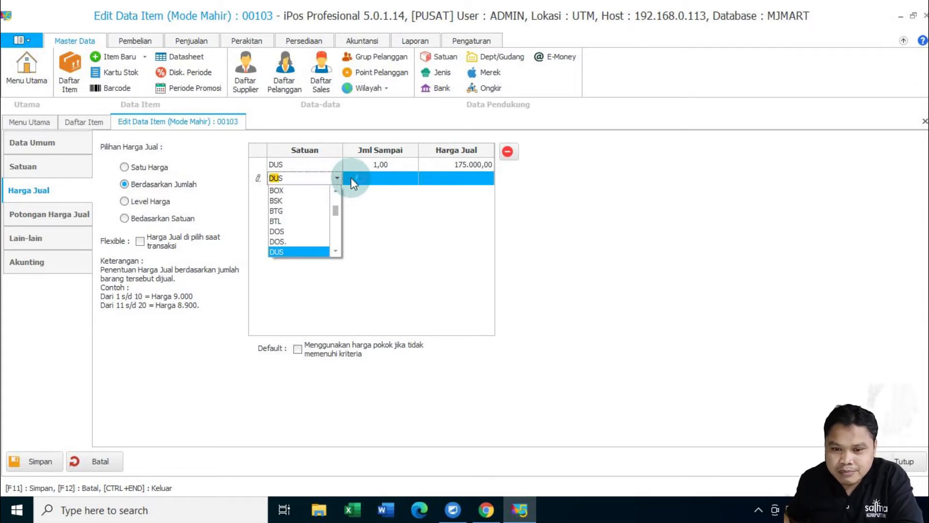
pyautogui.click(362, 179)
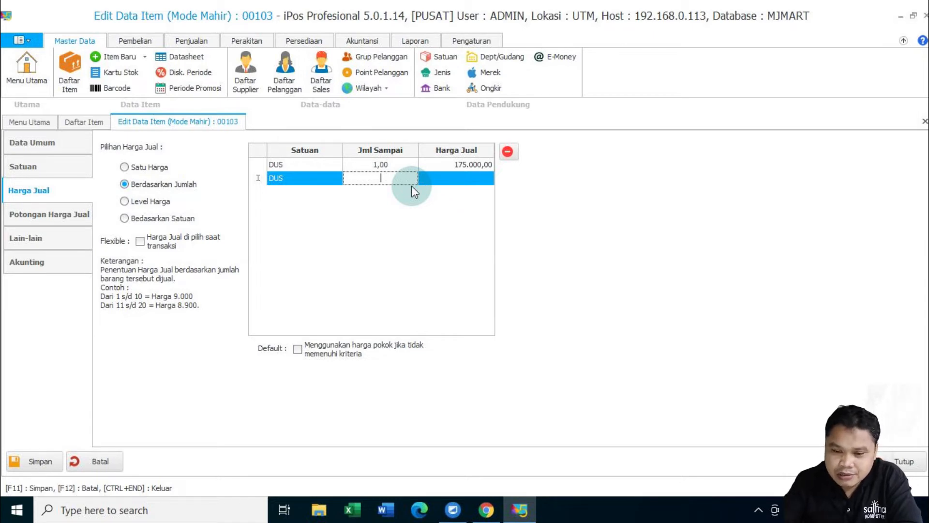
pyautogui.write('5')
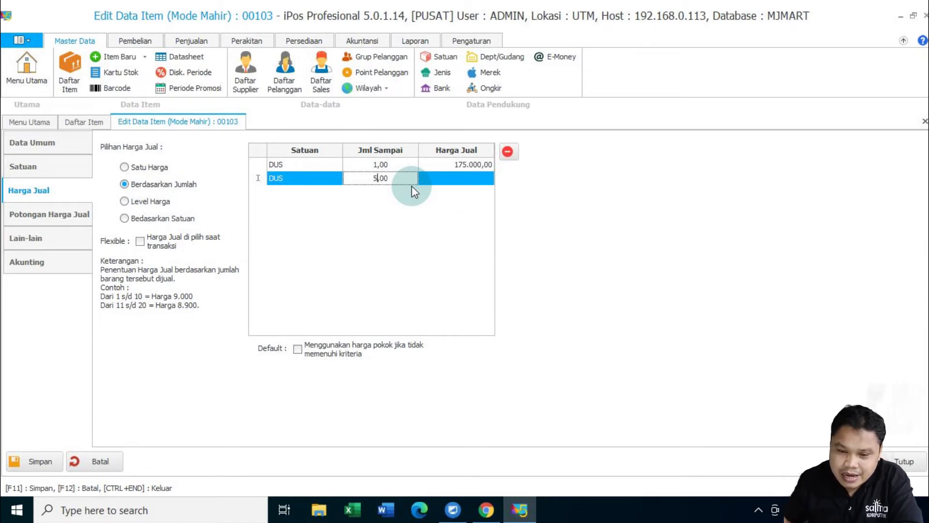
pyautogui.click(442, 178)
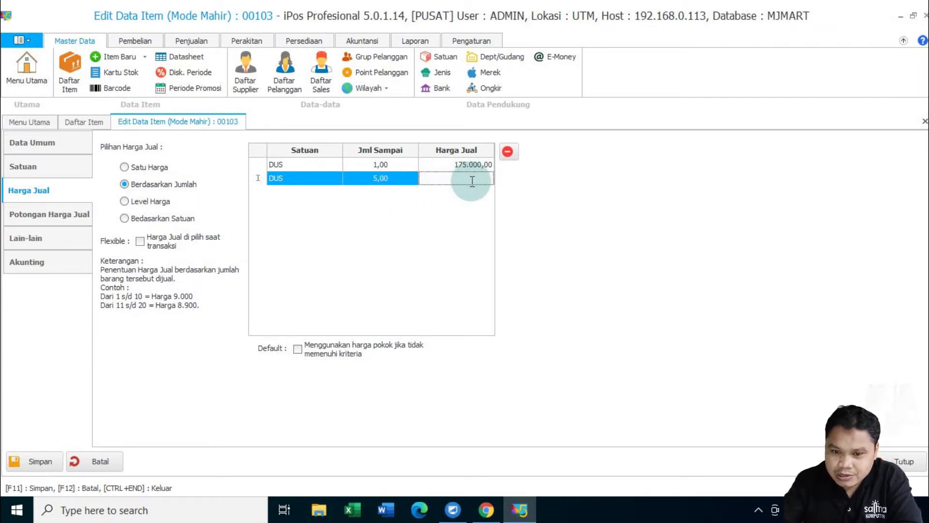
pyautogui.write('17')
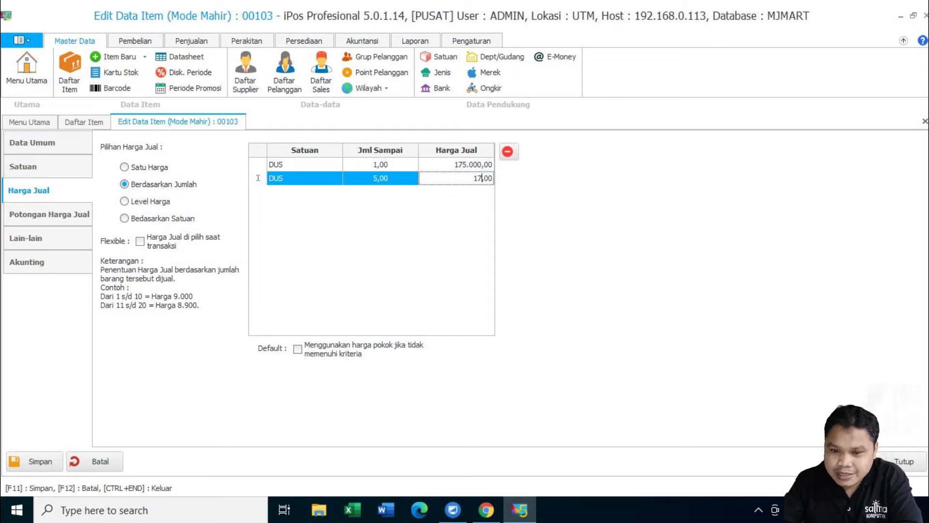
pyautogui.write('4.00')
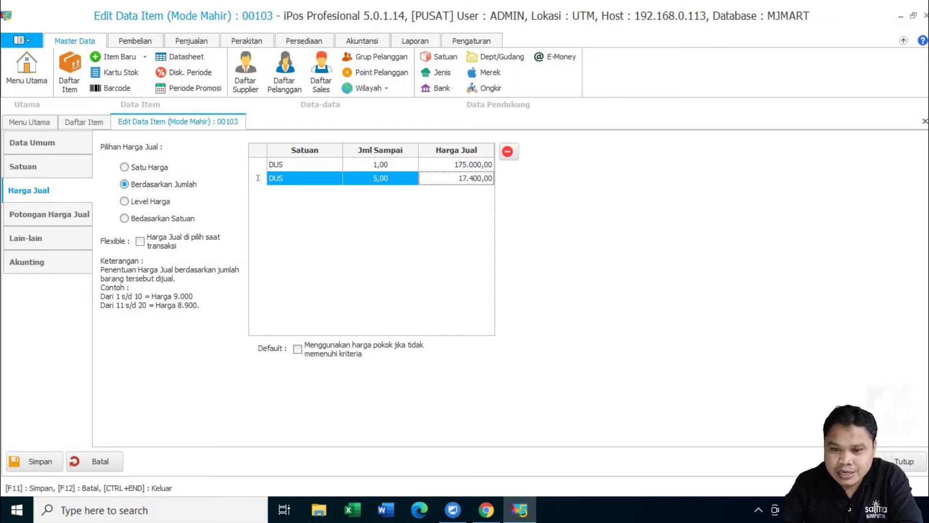
pyautogui.write('0')
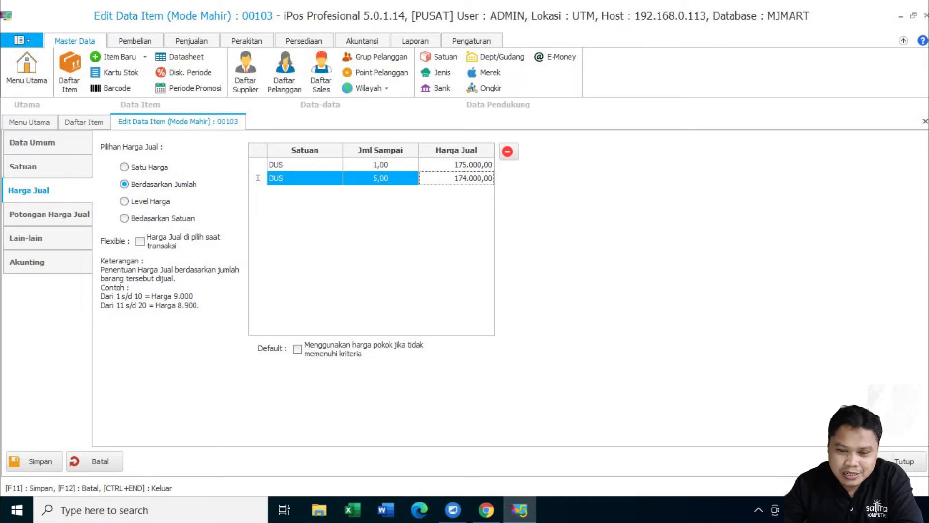
pyautogui.press('Return')
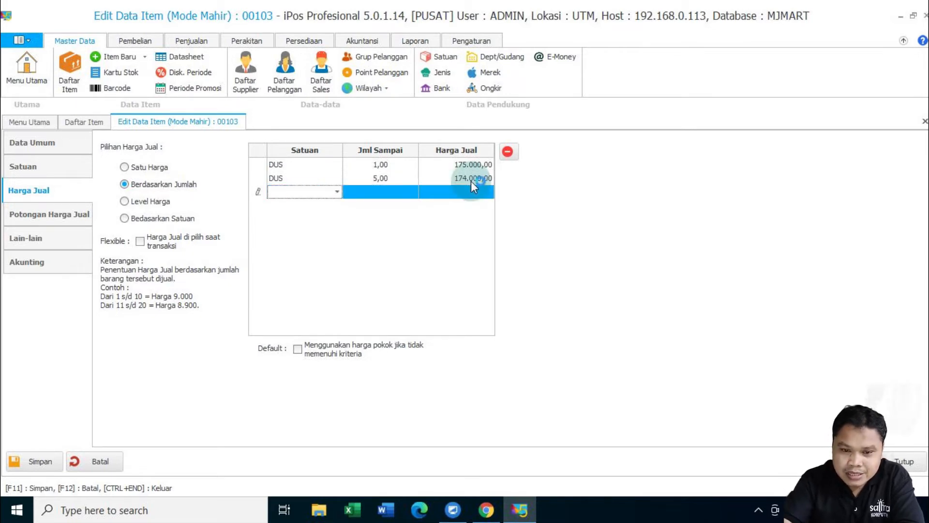
# Add a third DUS price row for quantities up to 999 with a selling price of 173.000
pyautogui.write('du')
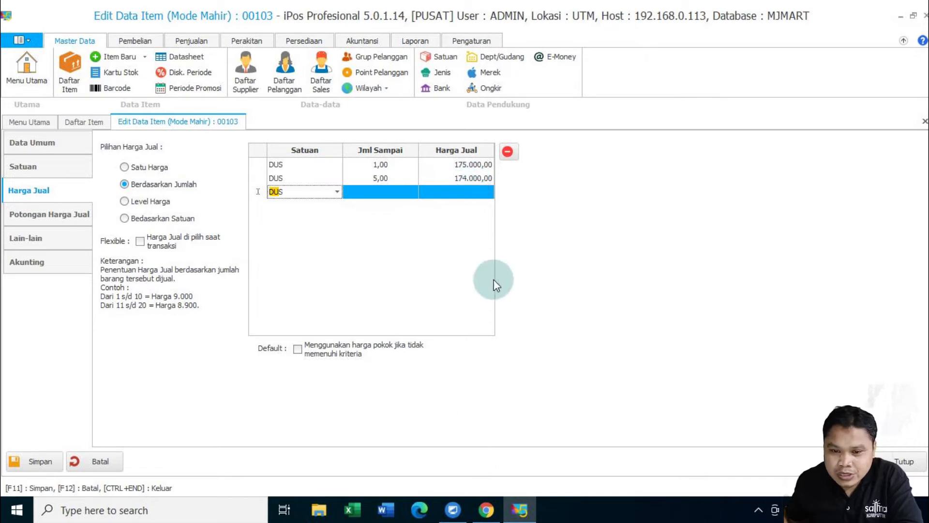
pyautogui.click(386, 193)
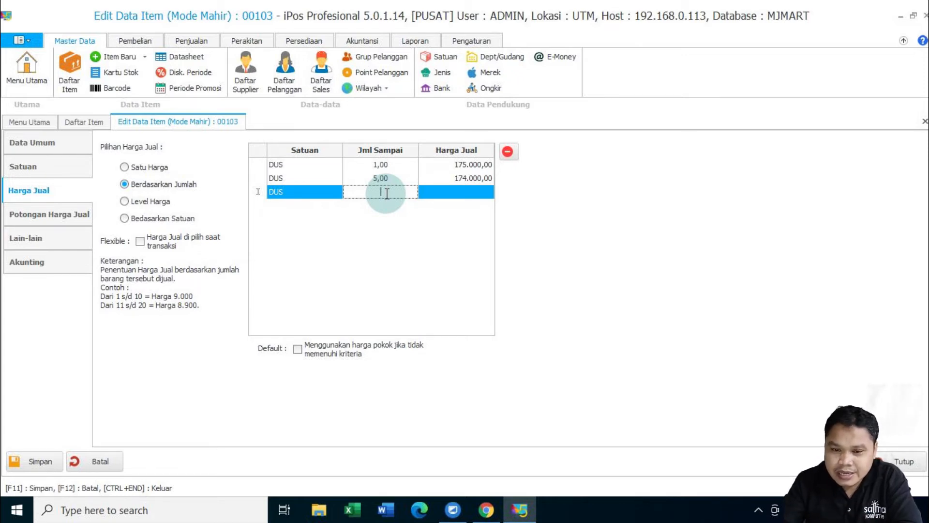
pyautogui.write('999')
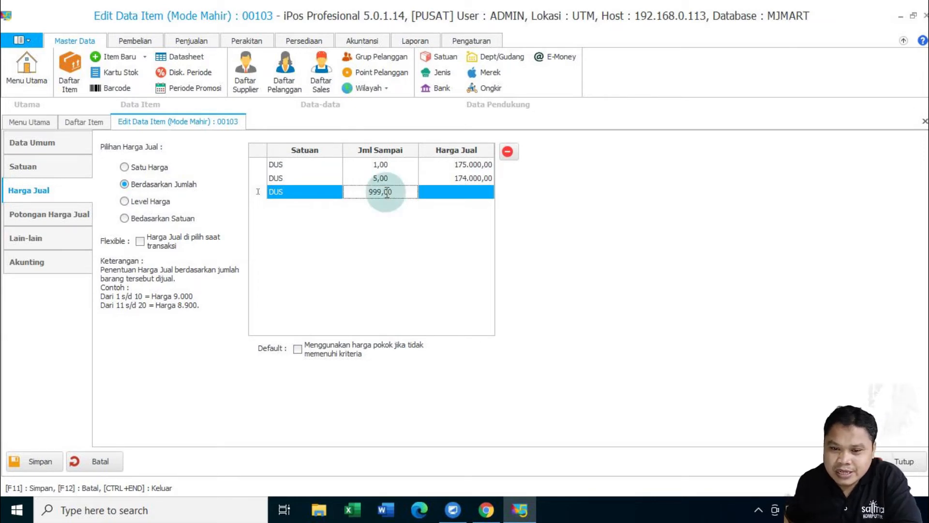
pyautogui.click(464, 191)
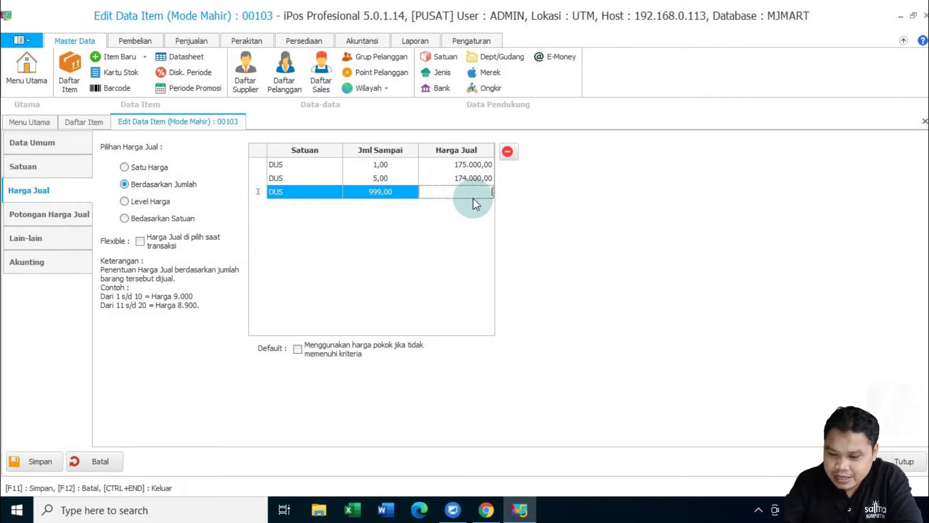
pyautogui.write('17')
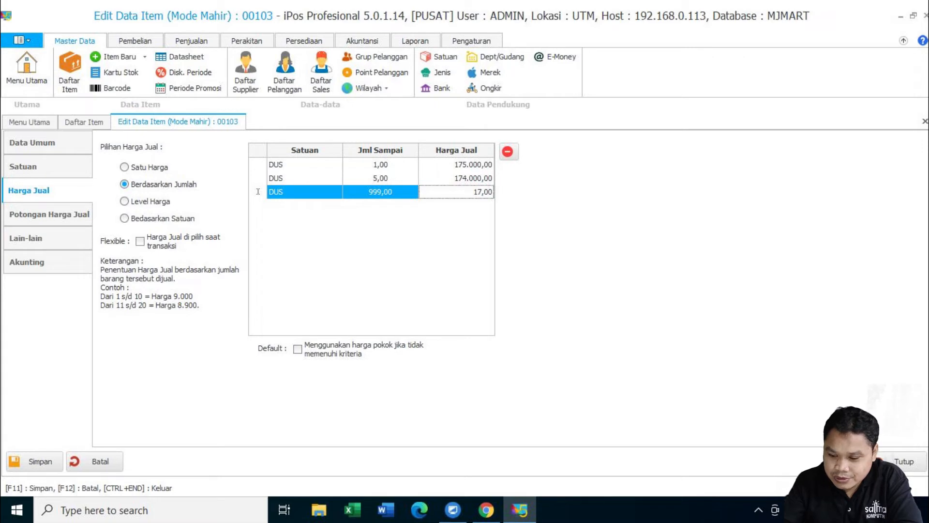
pyautogui.write('3.00')
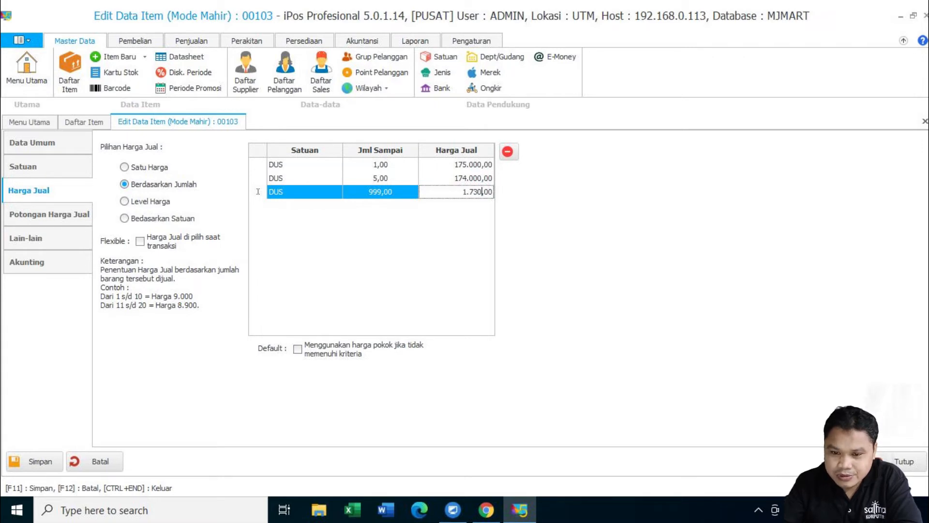
pyautogui.write('0')
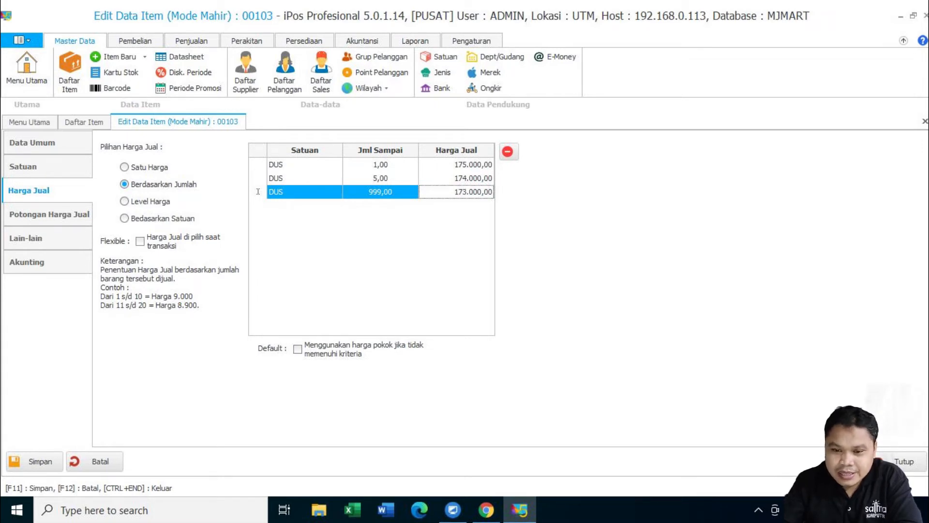
pyautogui.click(474, 204)
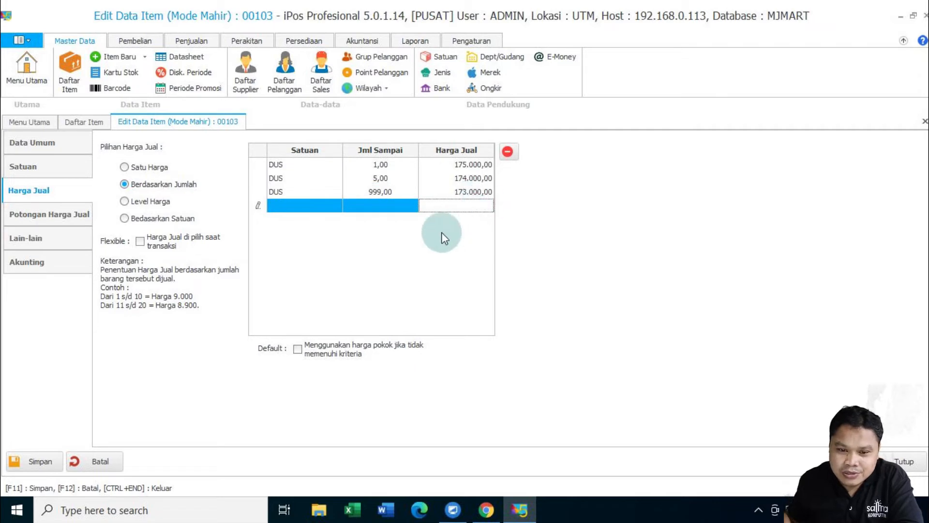
# Add a PCS price row for quantities up to 5 with a selling price of 7.500
pyautogui.click(309, 207)
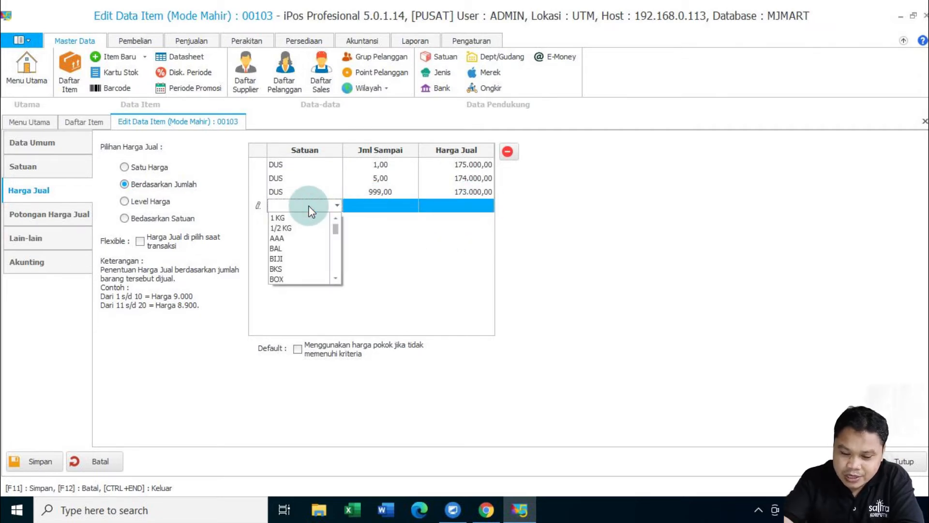
pyautogui.write('pc')
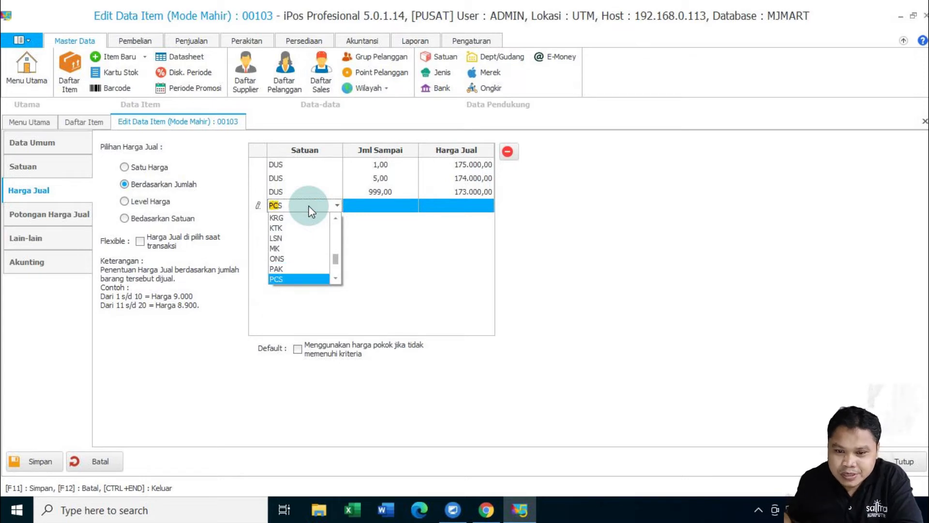
pyautogui.click(393, 206)
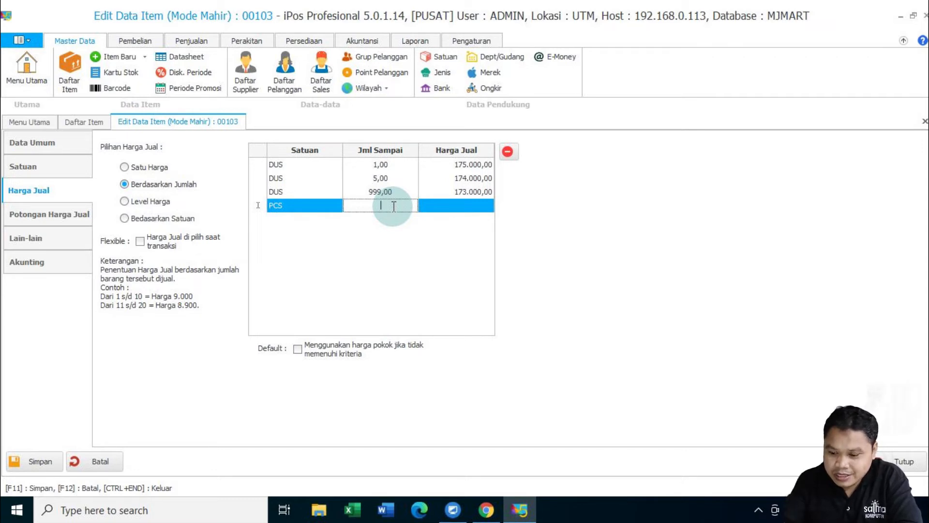
pyautogui.write('5')
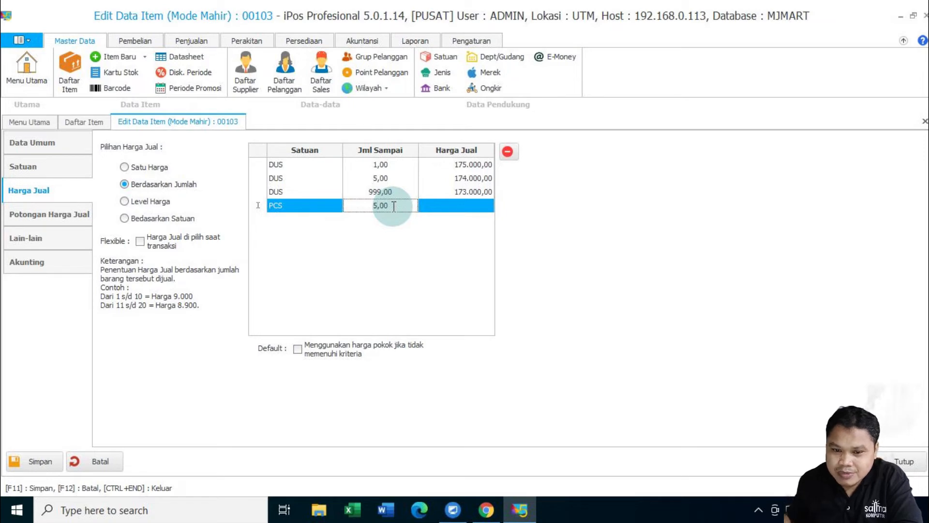
pyautogui.click(463, 207)
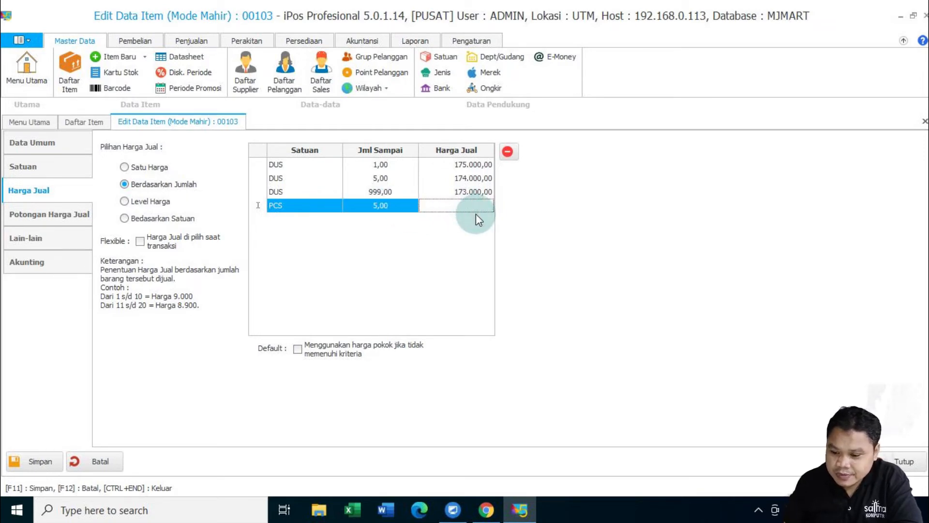
pyautogui.write('7.')
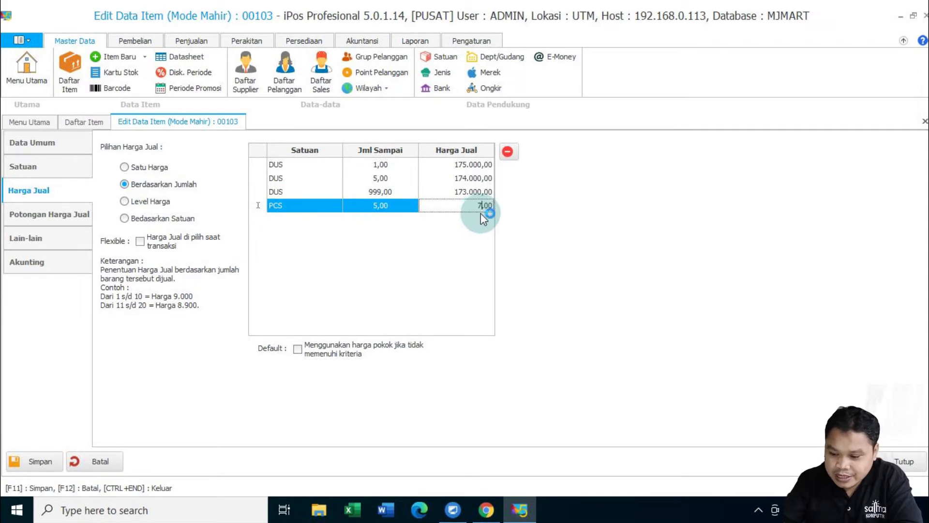
pyautogui.write('500')
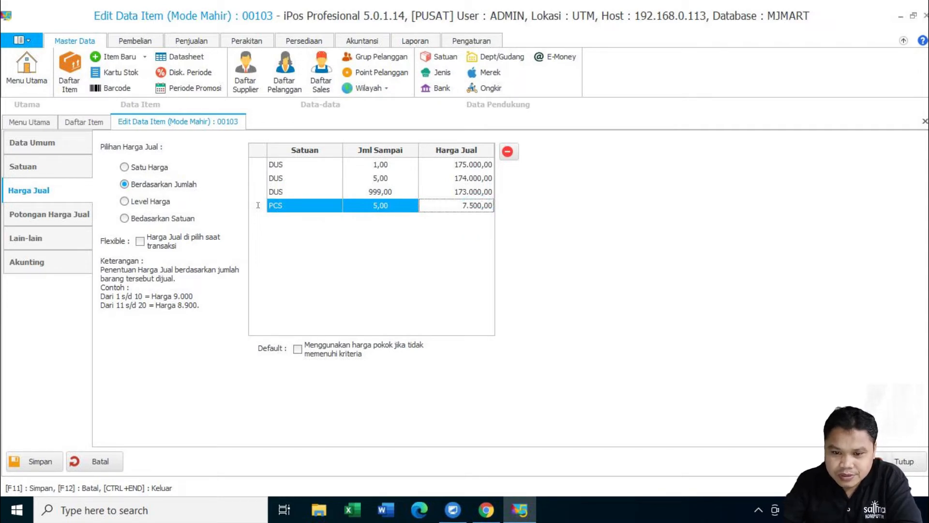
pyautogui.click(482, 216)
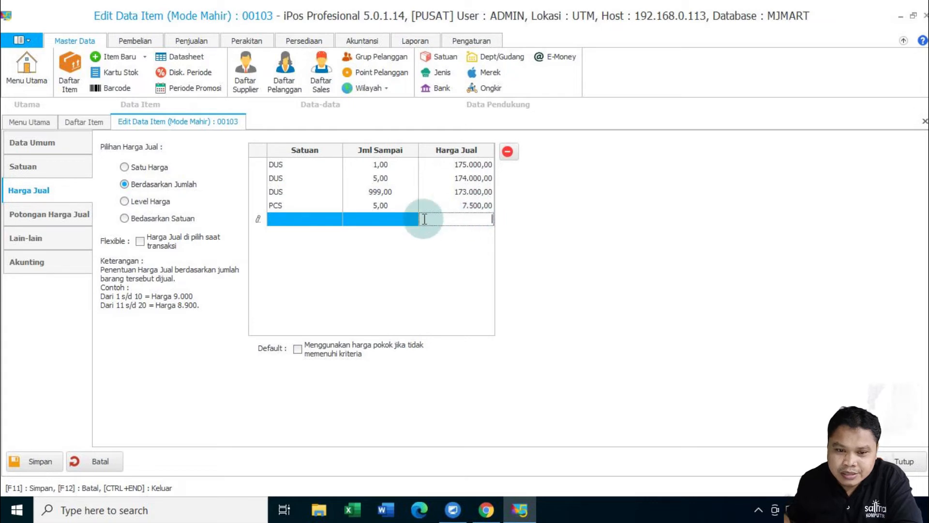
# Add a second PCS price row for quantities up to 10 with a selling price of 7.400
pyautogui.click(304, 220)
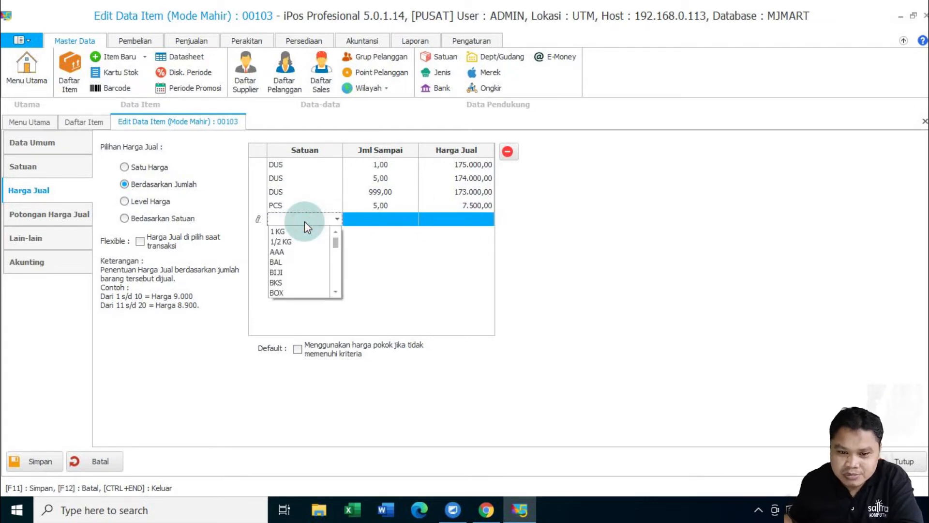
pyautogui.write('pc')
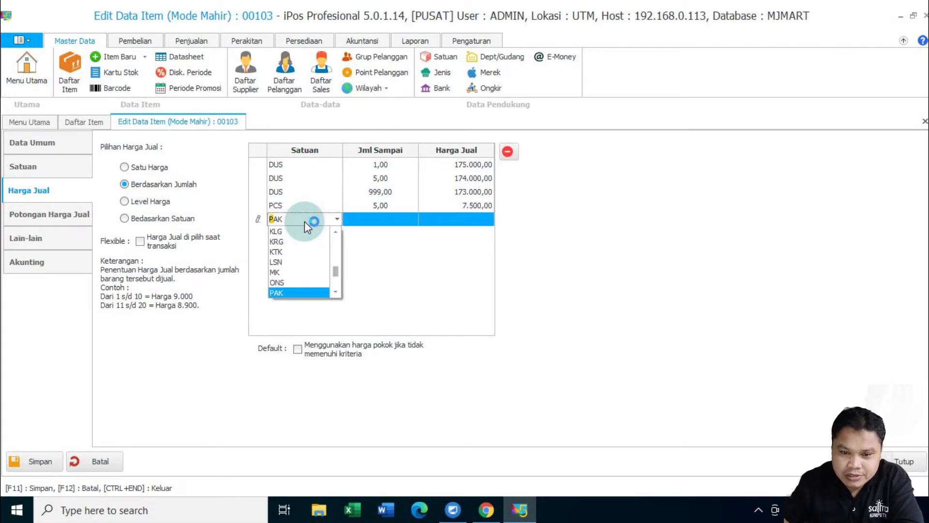
pyautogui.click(379, 219)
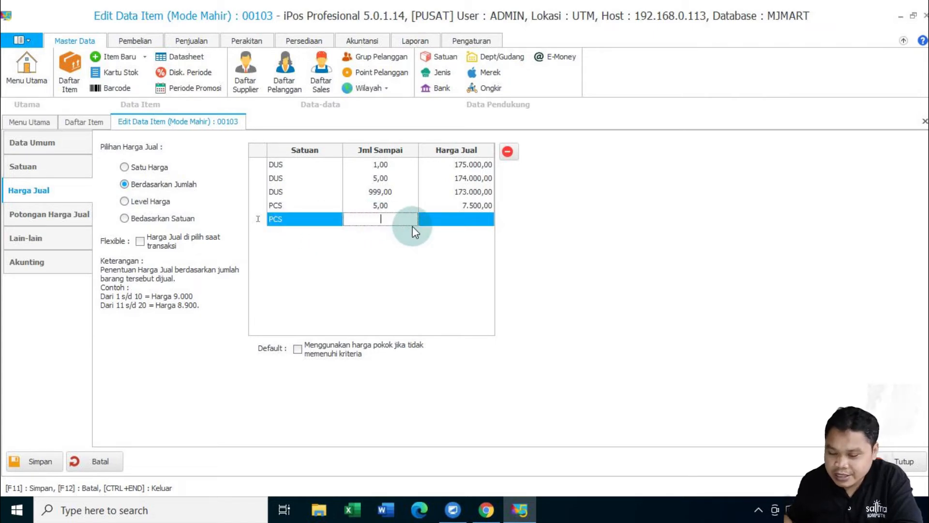
pyautogui.write('10')
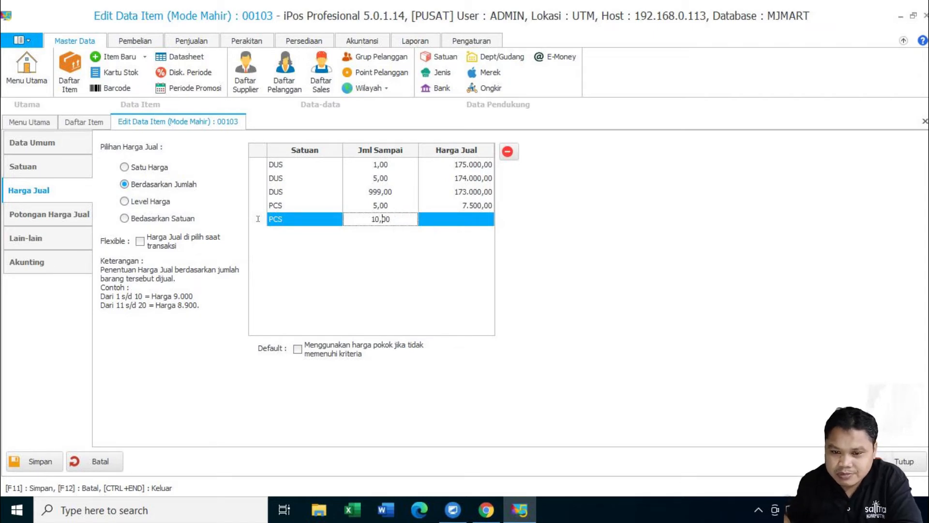
pyautogui.click(462, 220)
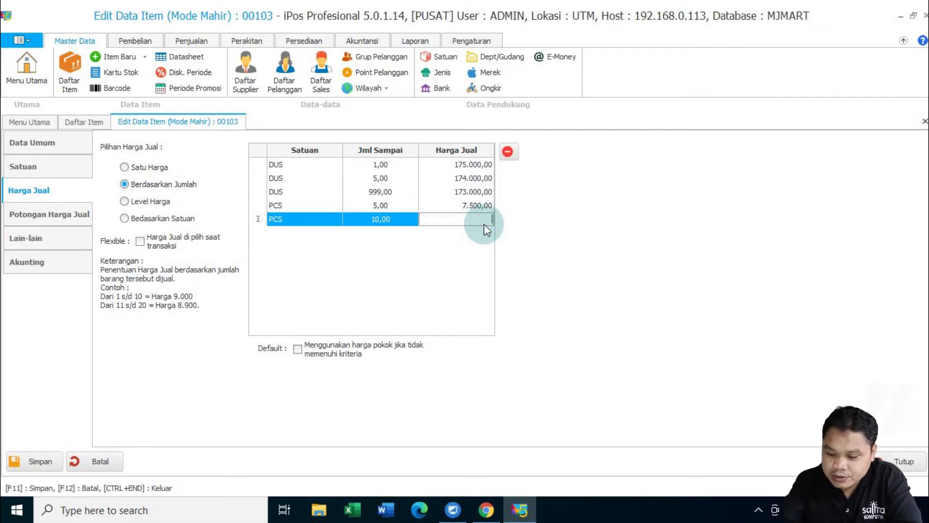
pyautogui.write('7.40')
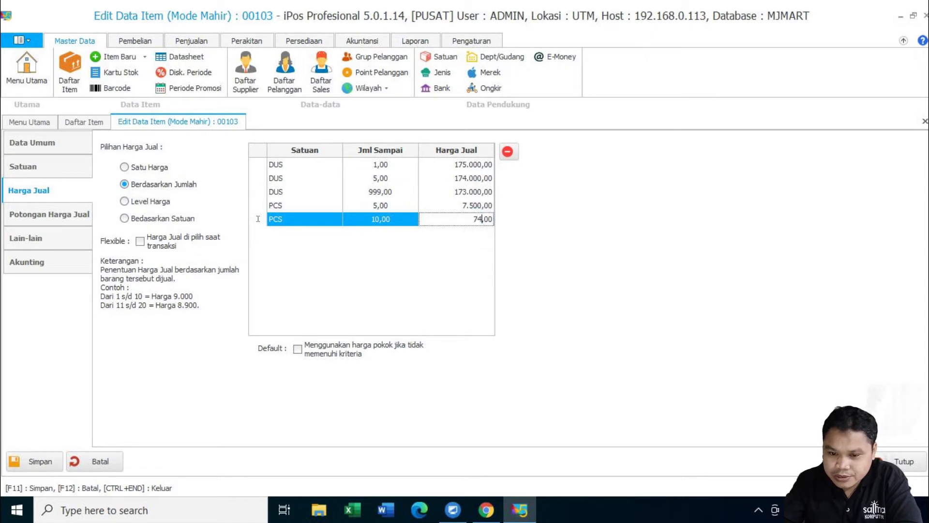
pyautogui.write('0')
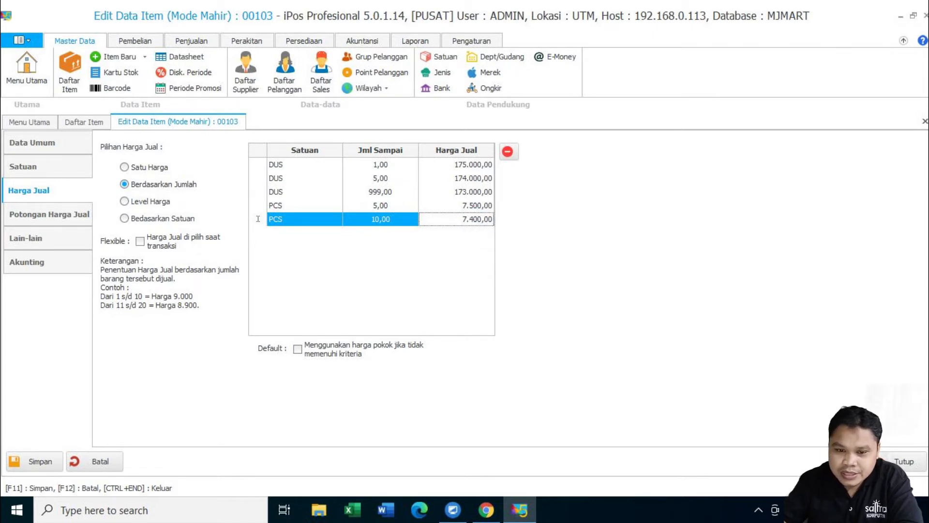
pyautogui.press('Down')
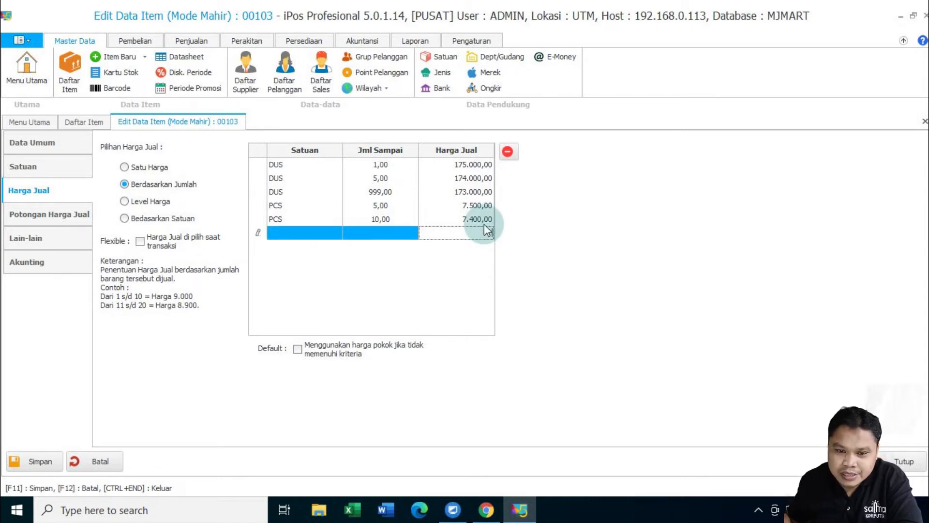
# Add a third PCS price row for quantities up to 999 with a selling price of 7.300
pyautogui.click(311, 228)
pyautogui.write('pc')
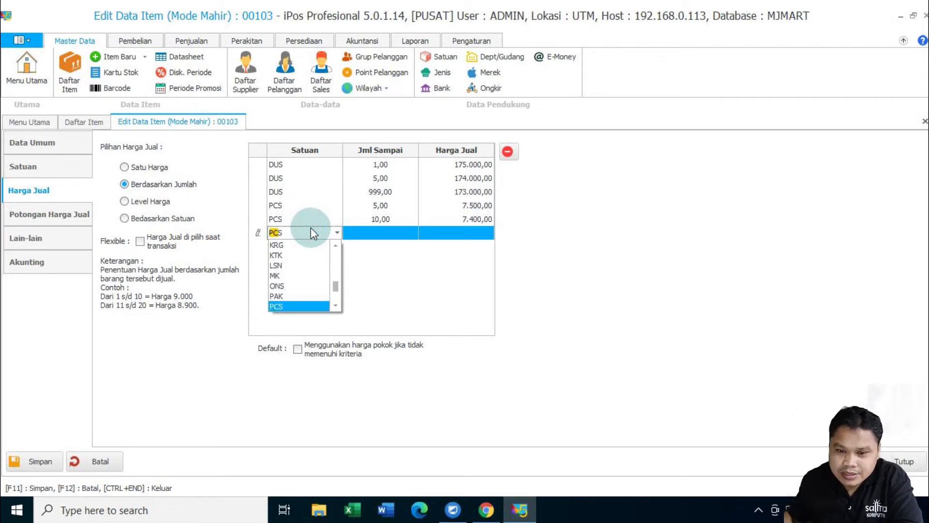
pyautogui.click(376, 230)
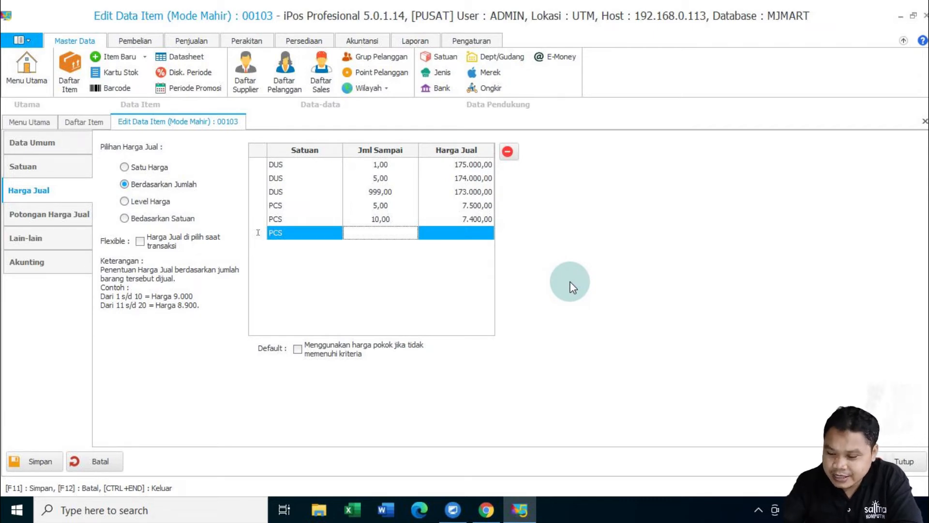
pyautogui.write('999')
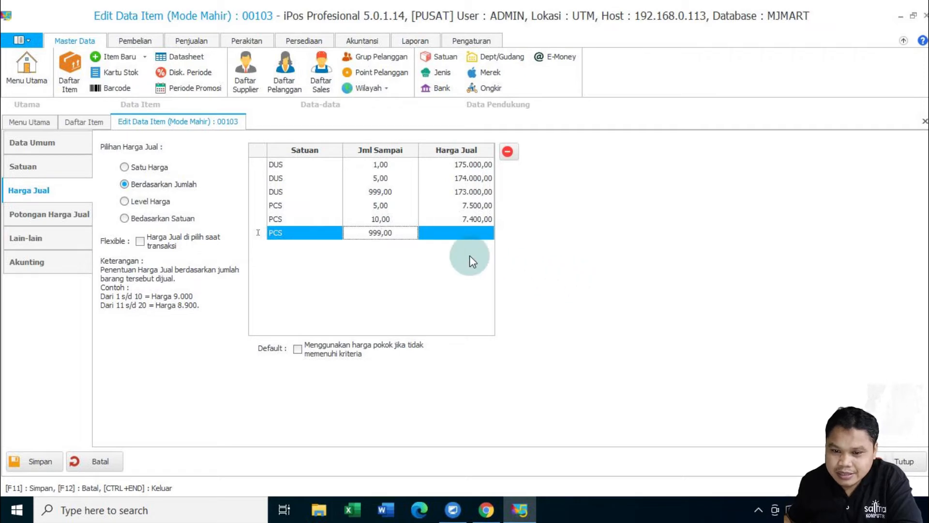
pyautogui.click(473, 232)
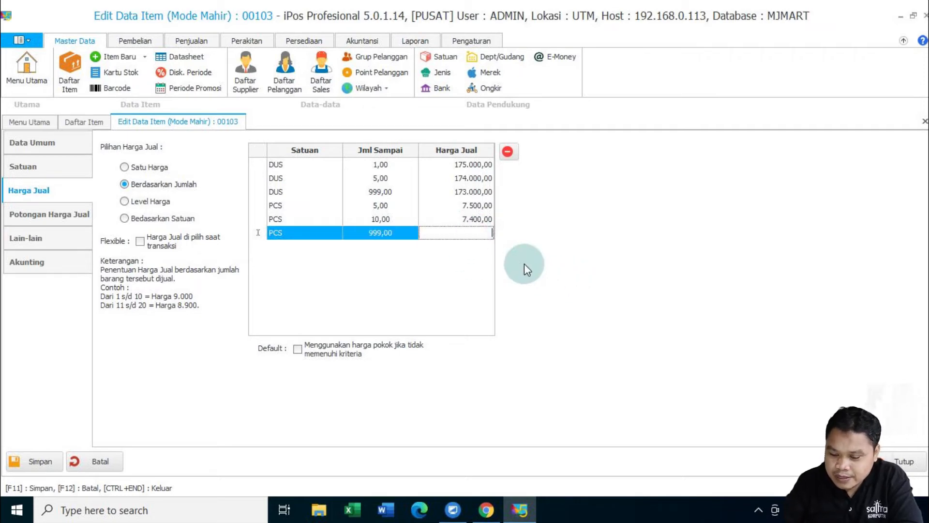
pyautogui.write('73.00')
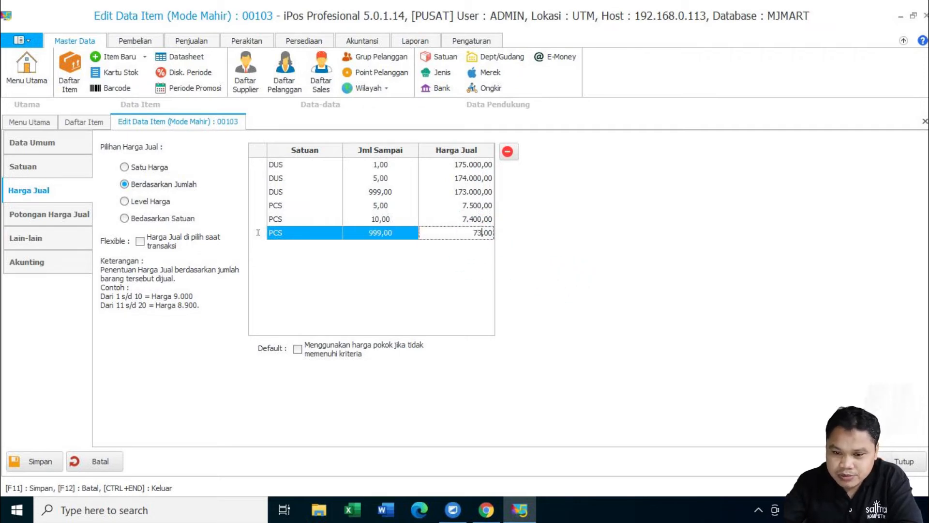
pyautogui.write('0')
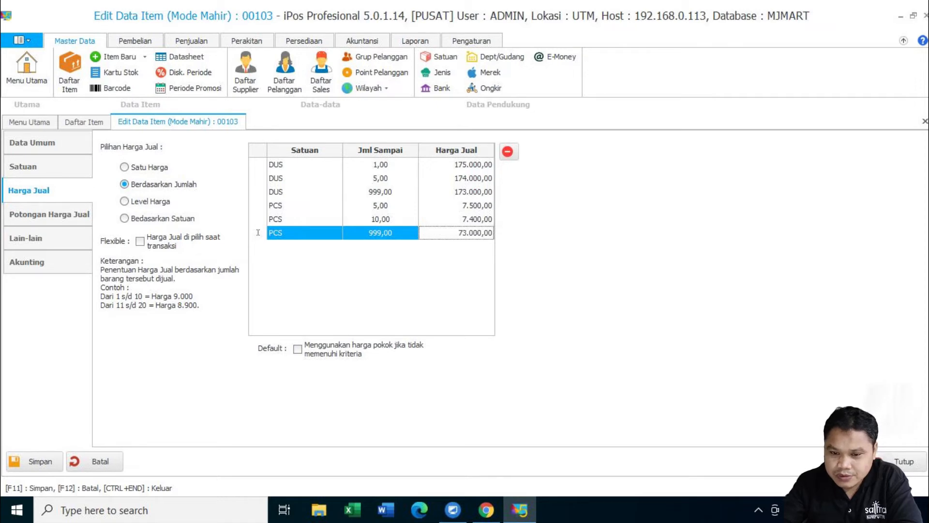
pyautogui.press('BackSpace')
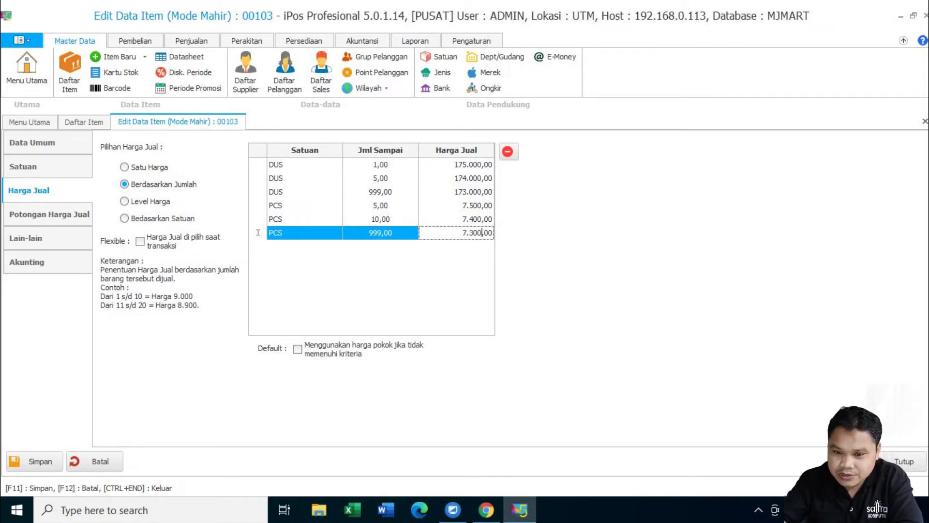
pyautogui.press('Down')
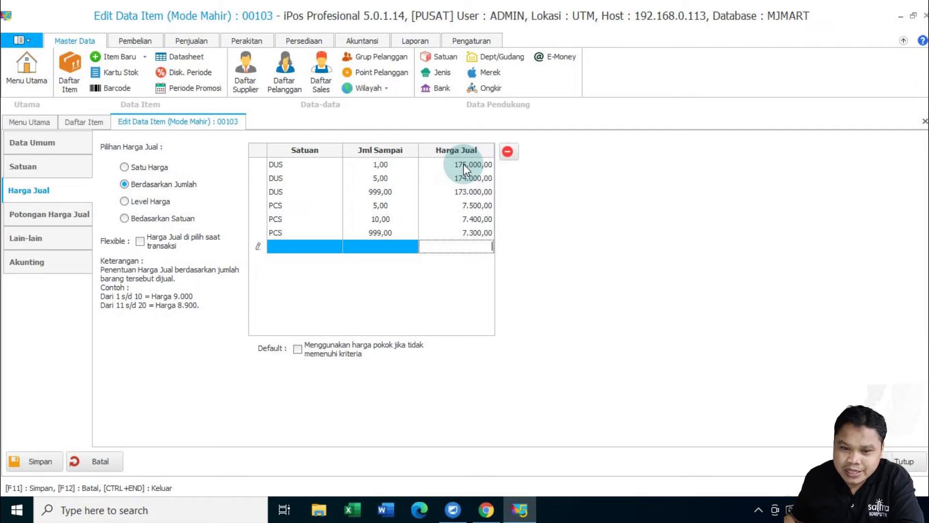
# Leave the empty new row and save the item with its quantity-based prices
pyautogui.click(457, 231)
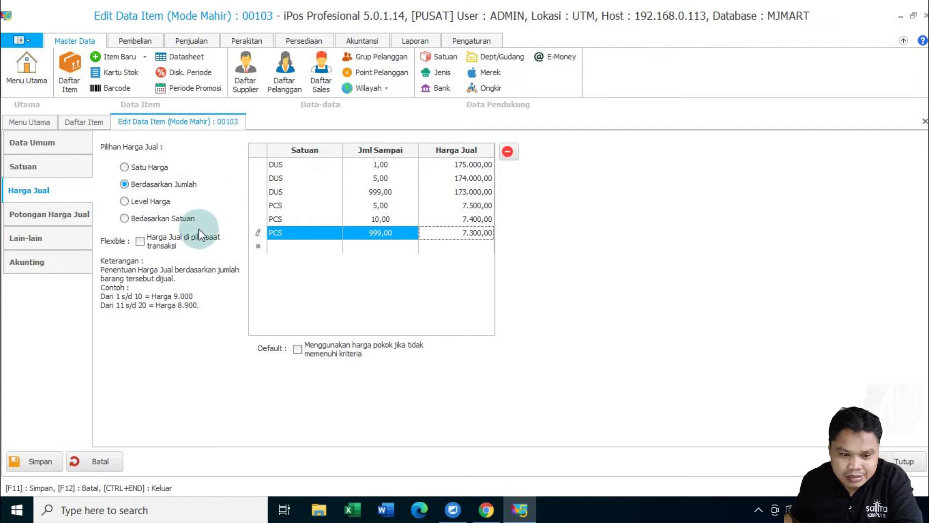
pyautogui.click(35, 463)
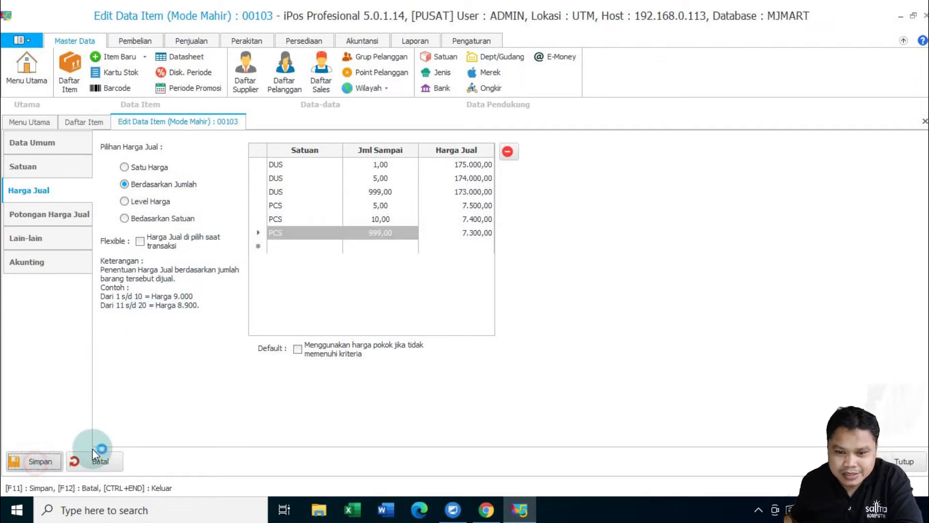
pyautogui.click(554, 300)
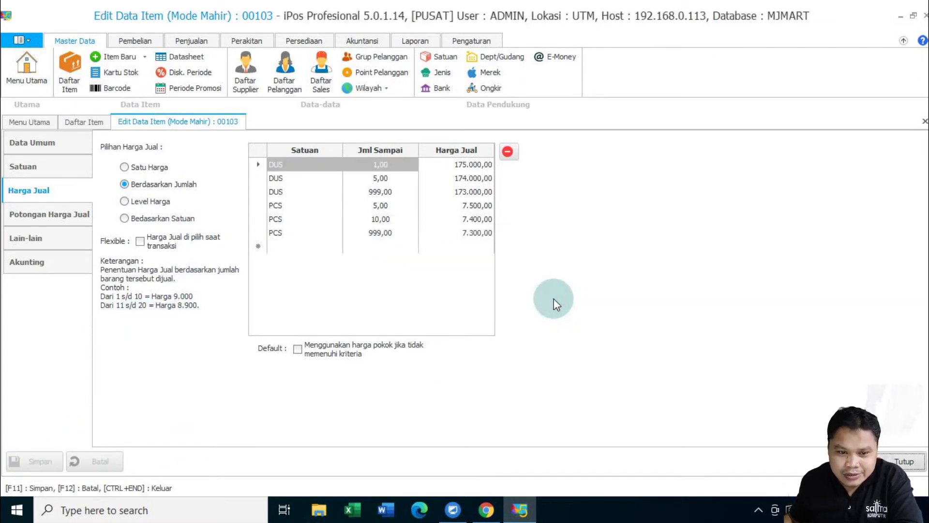
# Switch the item's pricing to the unit-based option and add a PCS row with a selling price of 7.500
pyautogui.click(123, 203)
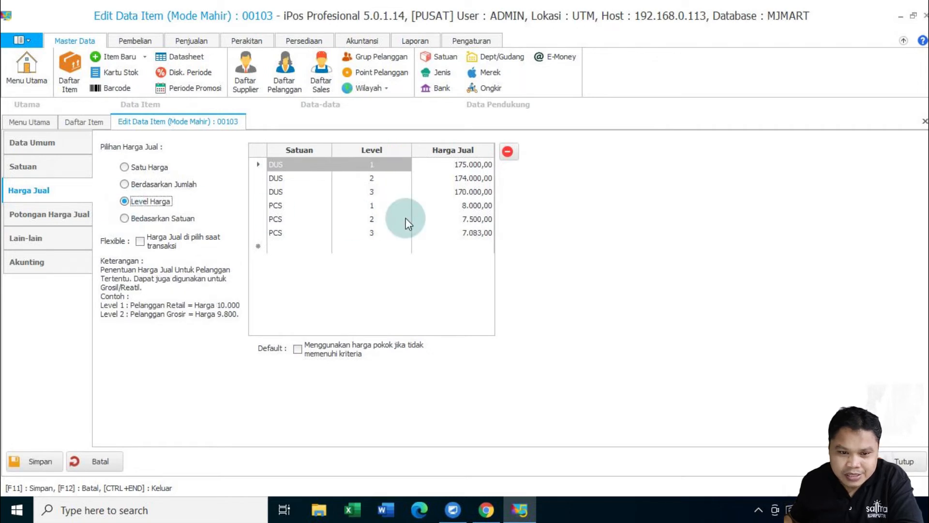
pyautogui.click(128, 218)
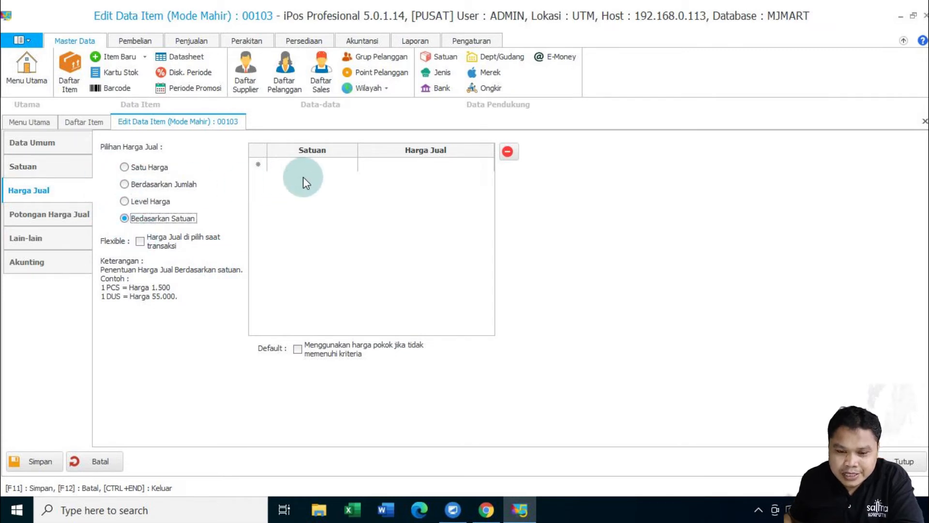
pyautogui.click(324, 165)
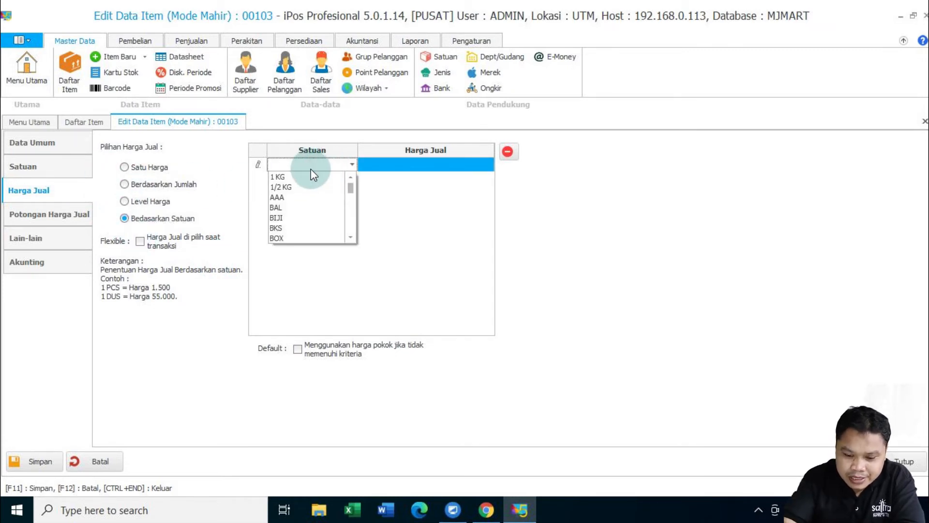
pyautogui.write('p')
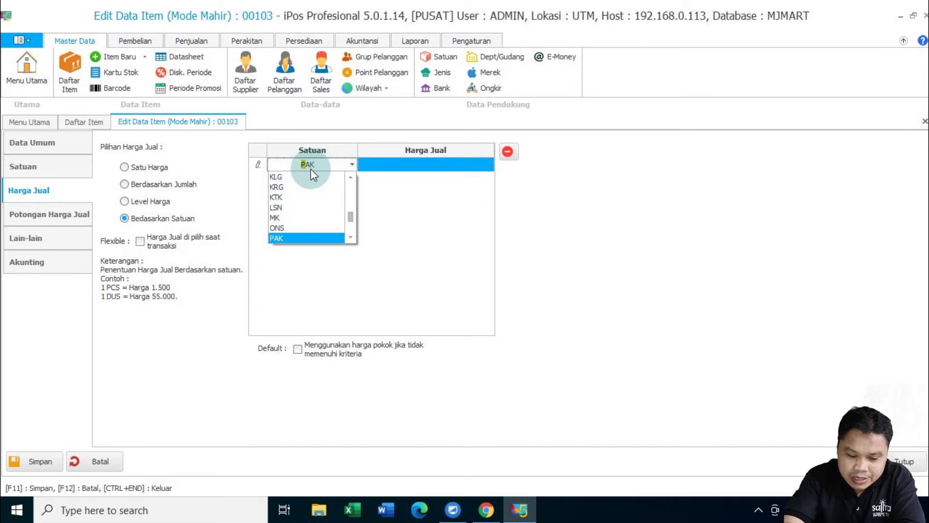
pyautogui.write('c')
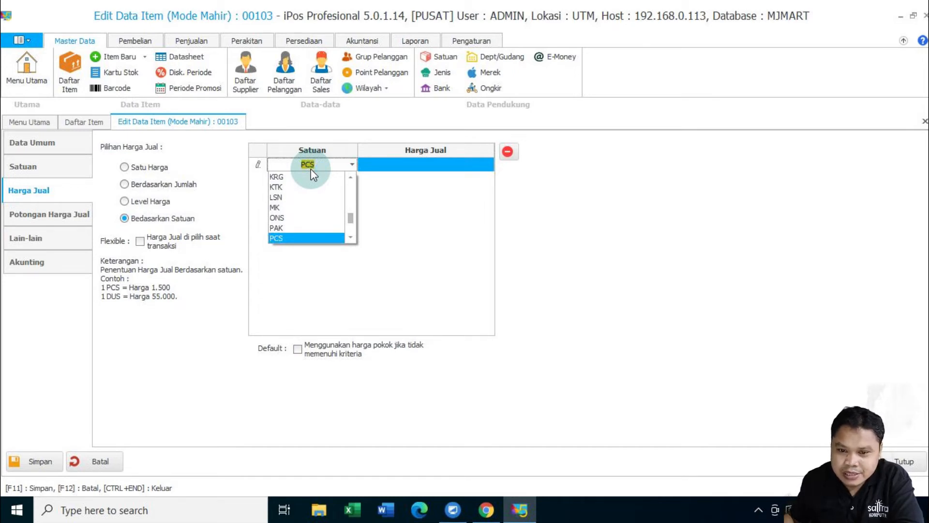
pyautogui.click(411, 166)
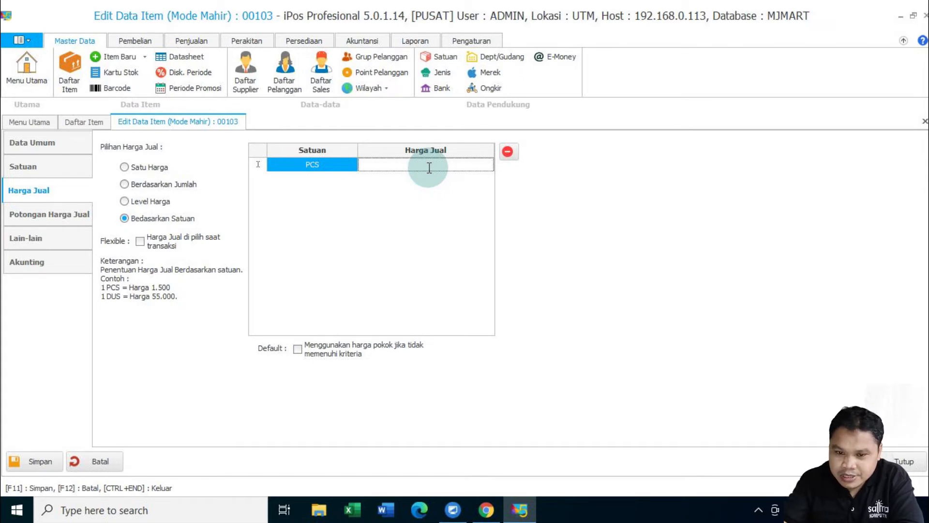
pyautogui.write('7.500,')
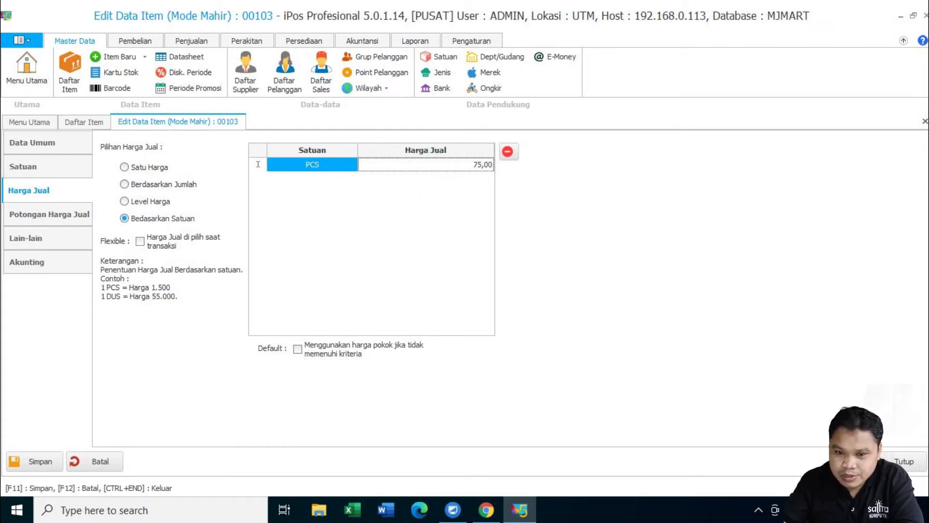
pyautogui.write('00')
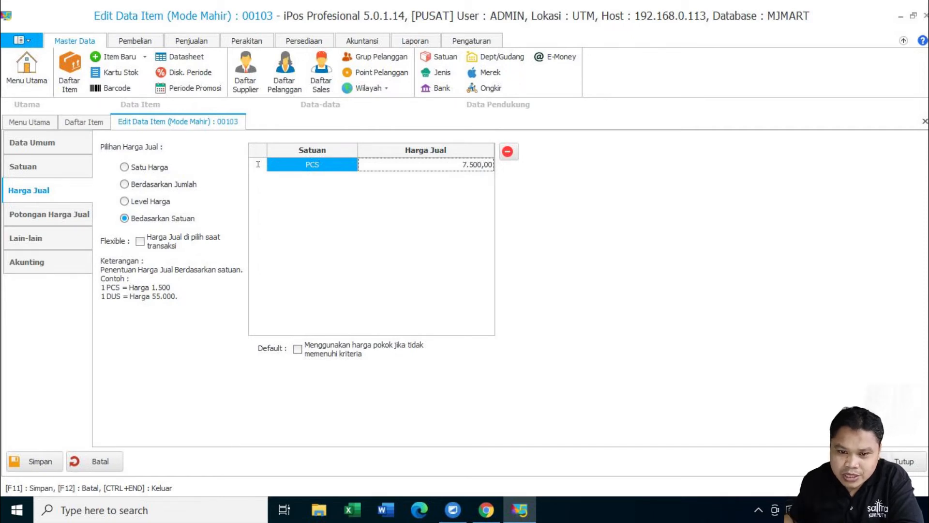
pyautogui.press('Return')
# Add a DUS row with a selling price of 175.000 to the unit-based prices and save the item
pyautogui.click(324, 179)
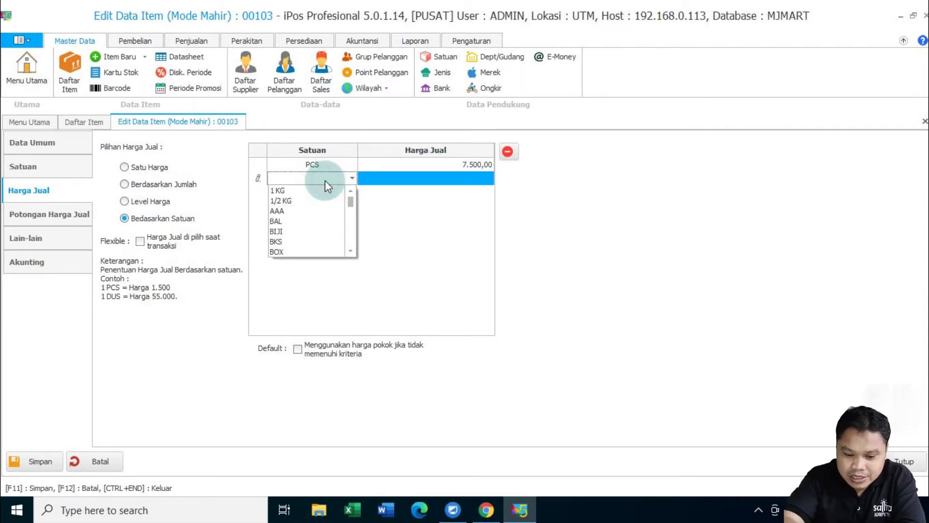
pyautogui.write('d')
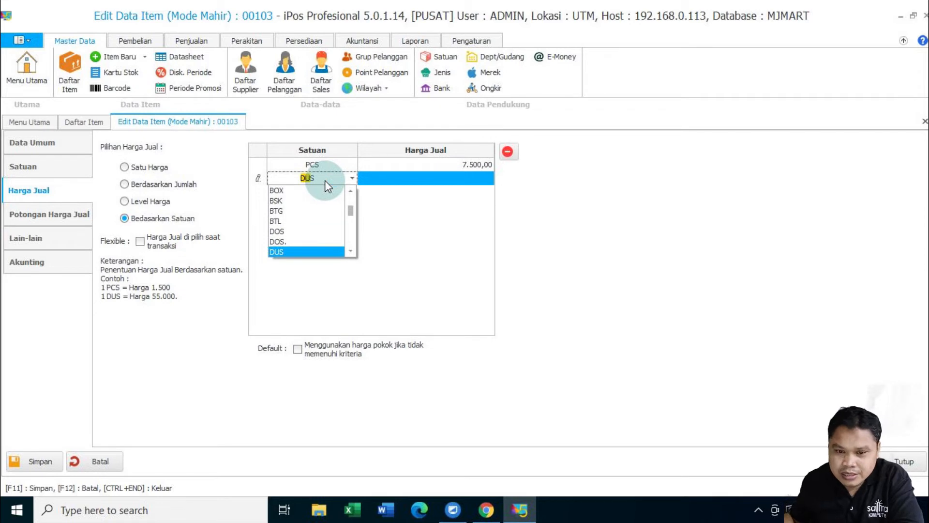
pyautogui.click(437, 179)
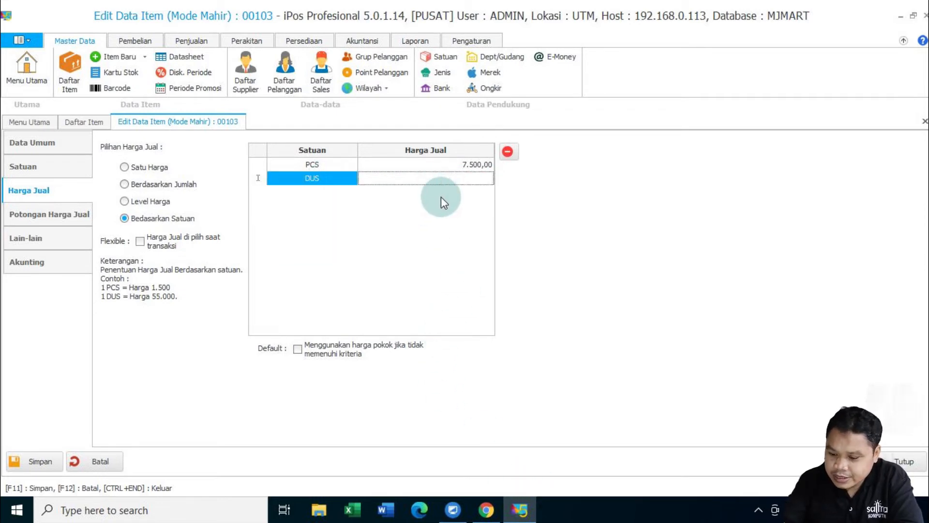
pyautogui.write('1')
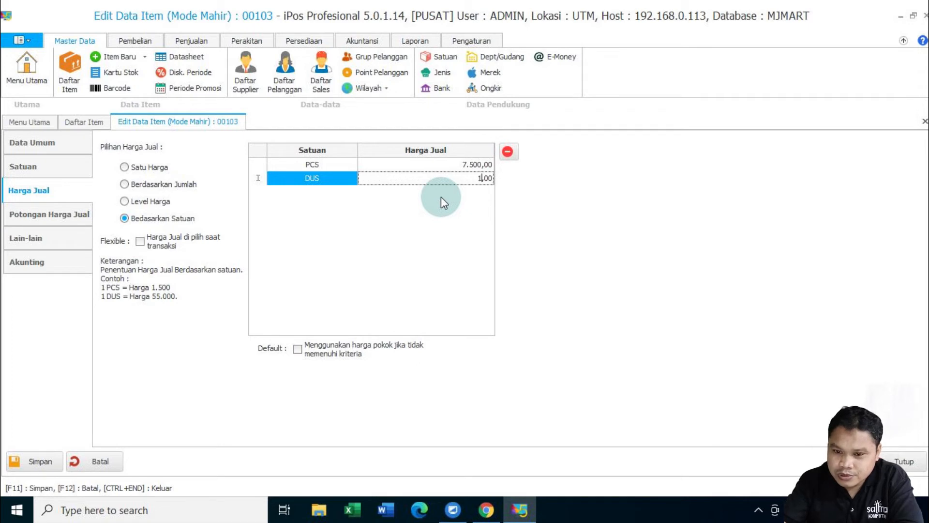
pyautogui.write('75.')
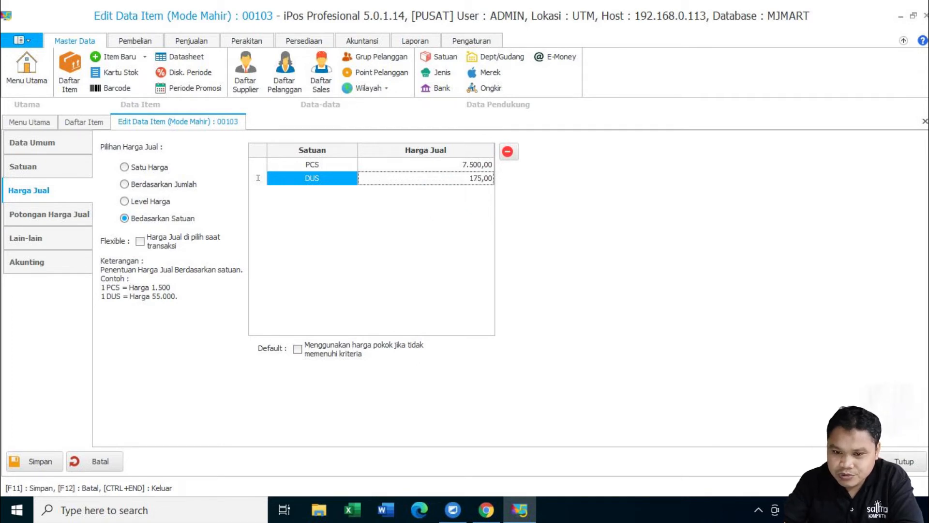
pyautogui.write('00')
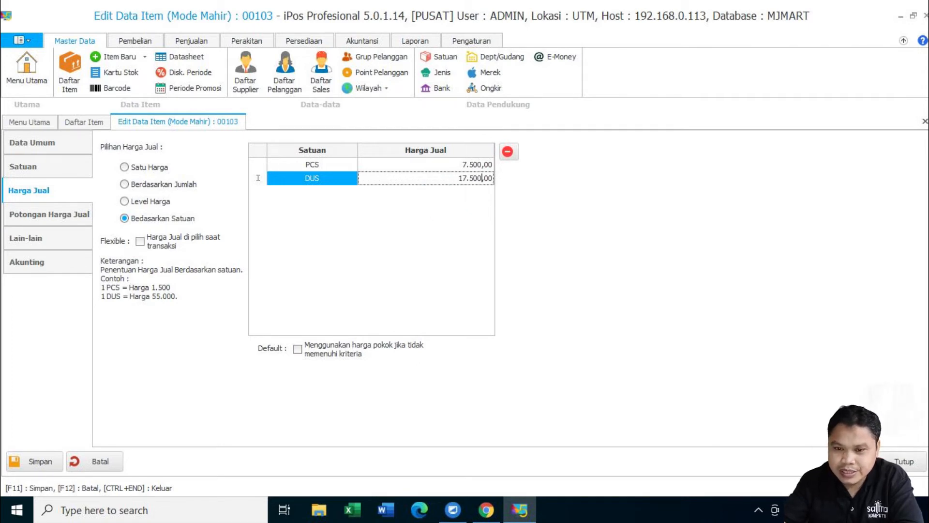
pyautogui.write('0')
pyautogui.click(441, 196)
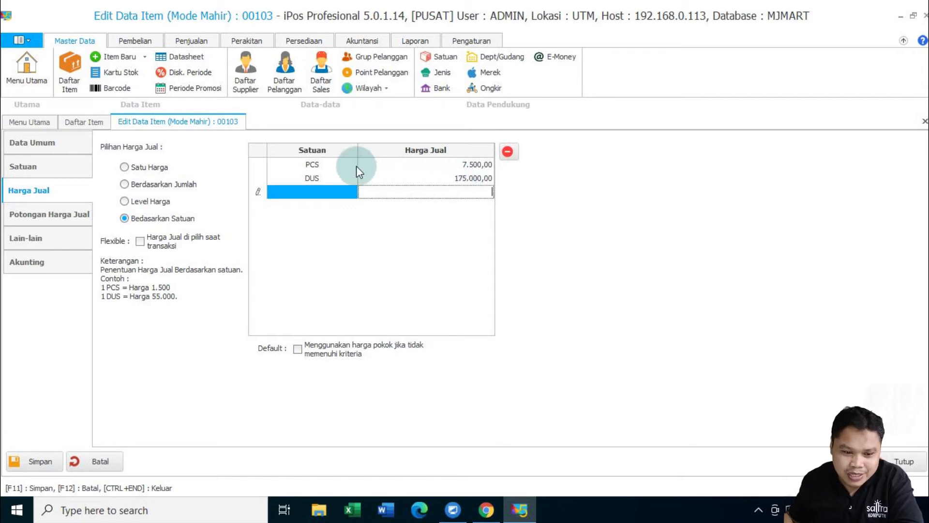
pyautogui.click(37, 460)
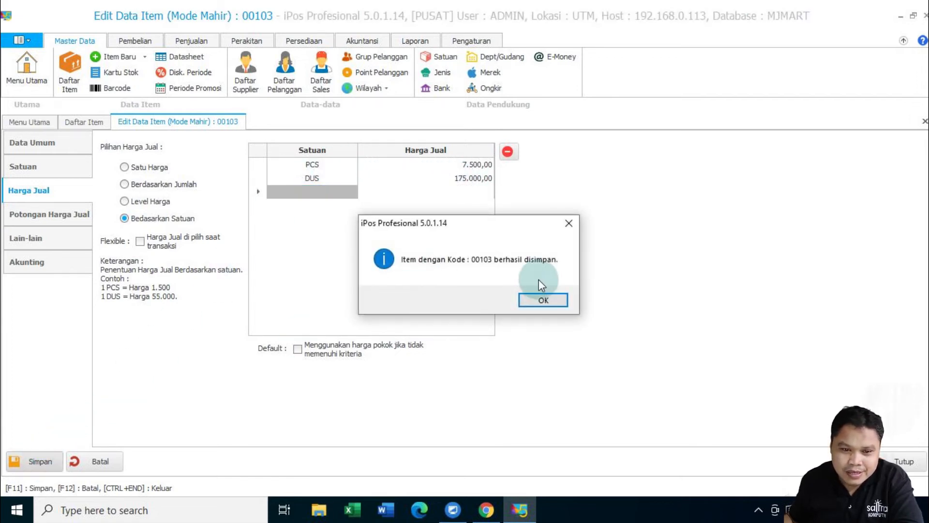
pyautogui.click(542, 298)
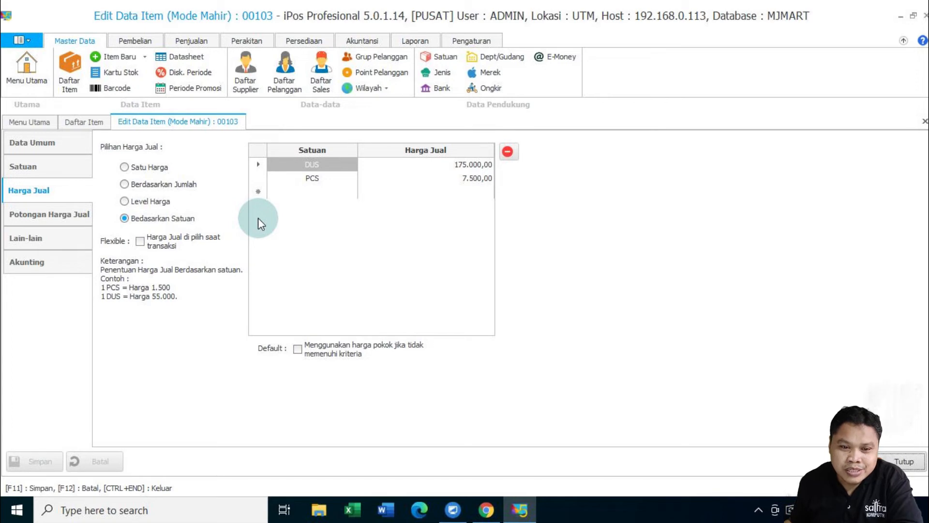
# Compare the item's level-based price table with its quantity-based price table for DUS and PCS
pyautogui.click(136, 199)
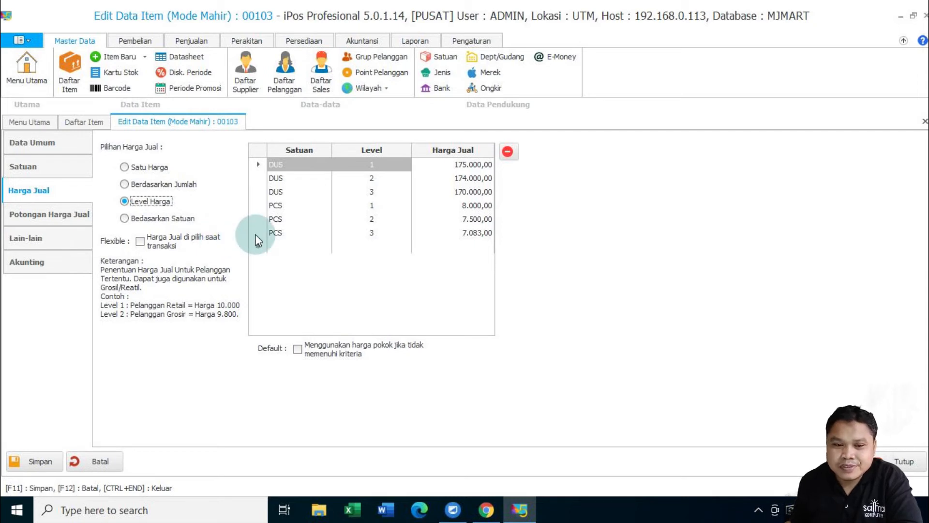
pyautogui.click(136, 184)
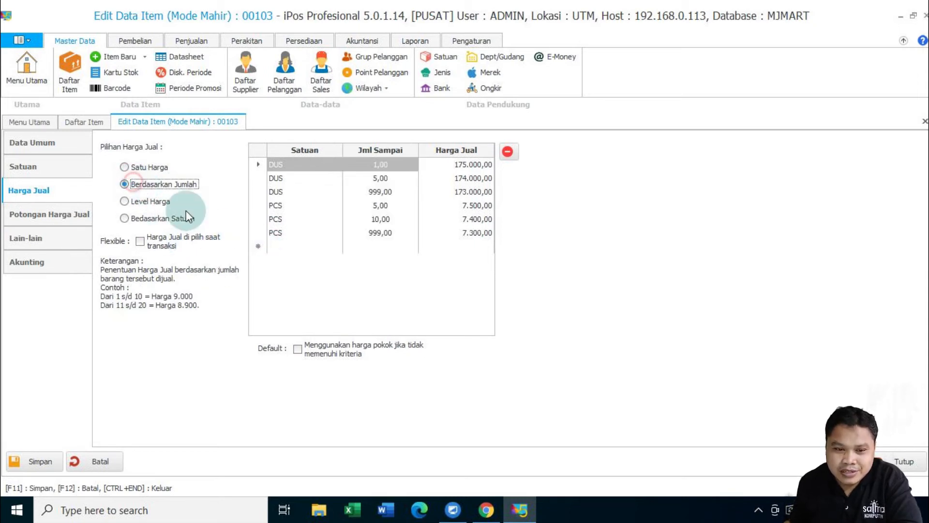
pyautogui.click(128, 201)
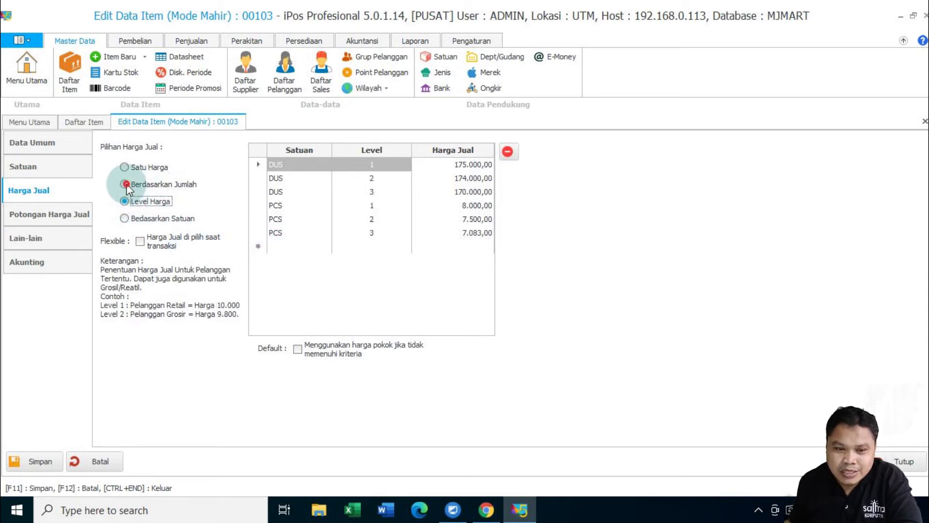
pyautogui.click(125, 184)
pyautogui.click(126, 201)
pyautogui.click(124, 184)
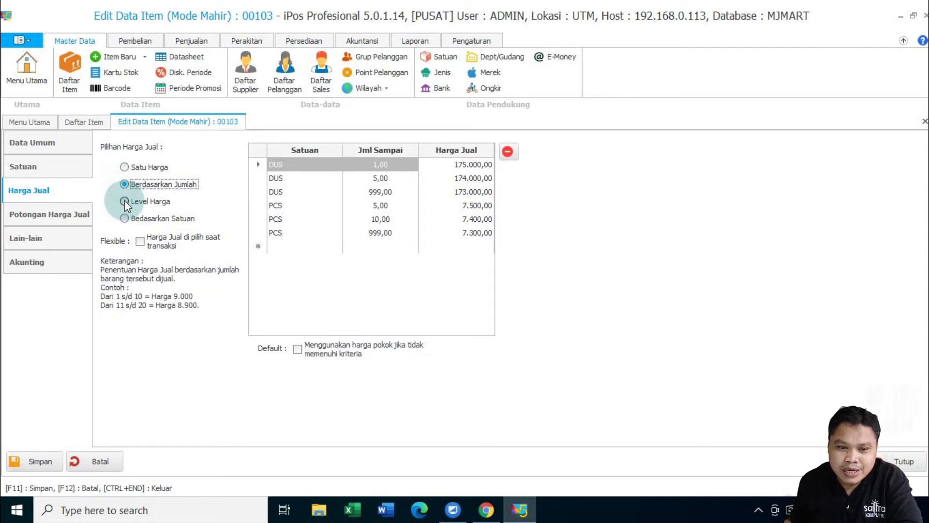
pyautogui.click(125, 201)
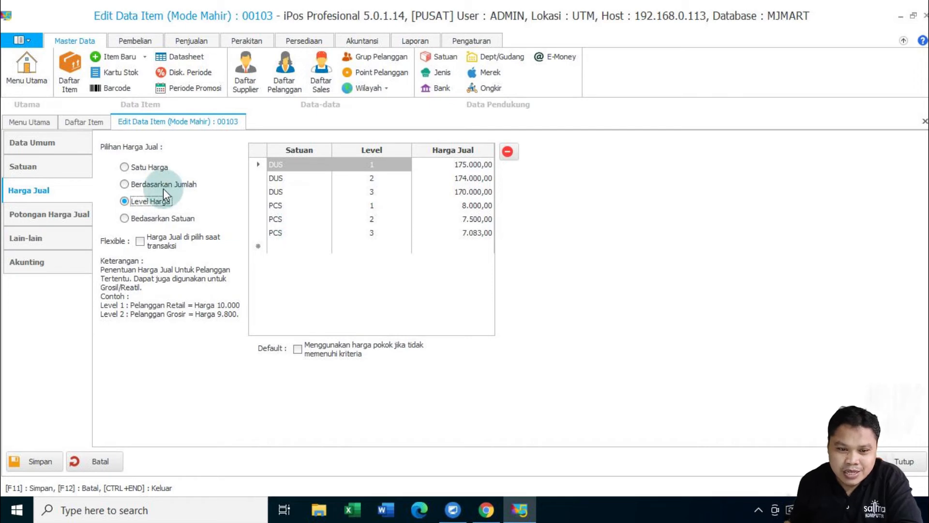
pyautogui.click(144, 183)
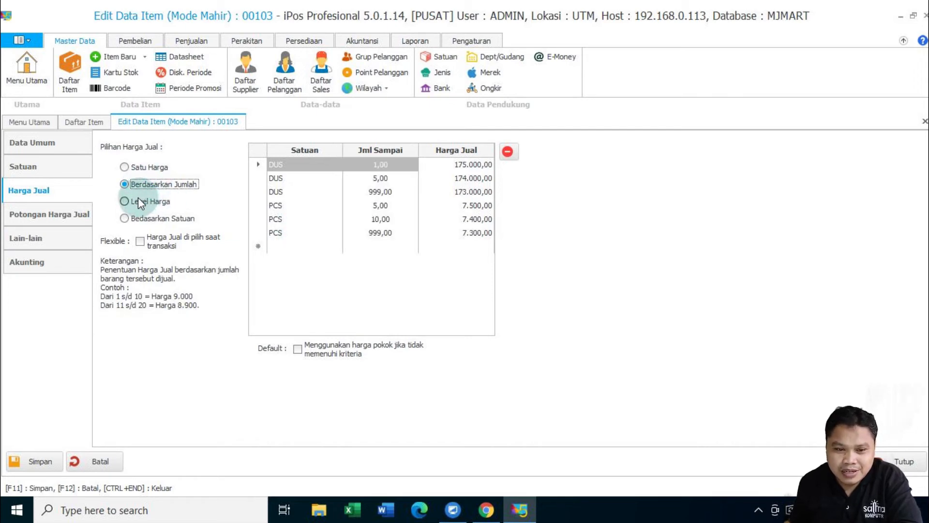
pyautogui.click(138, 201)
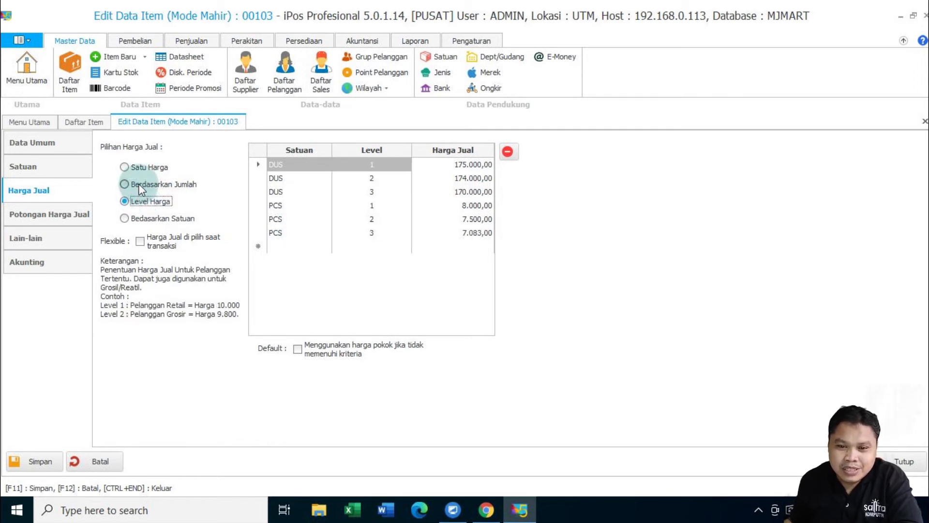
# Compare the item's quantity-based prices with its level-based prices and save the item with Level Harga pricing
pyautogui.click(139, 185)
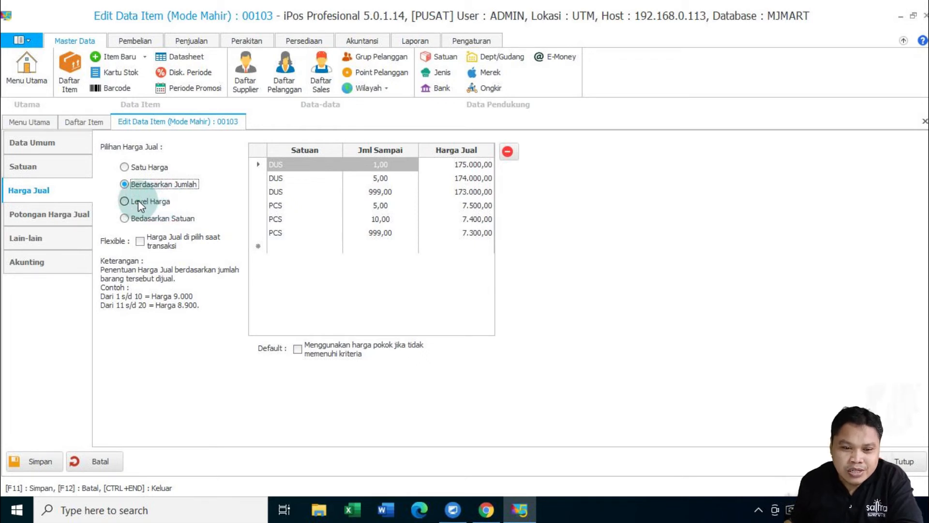
pyautogui.click(147, 186)
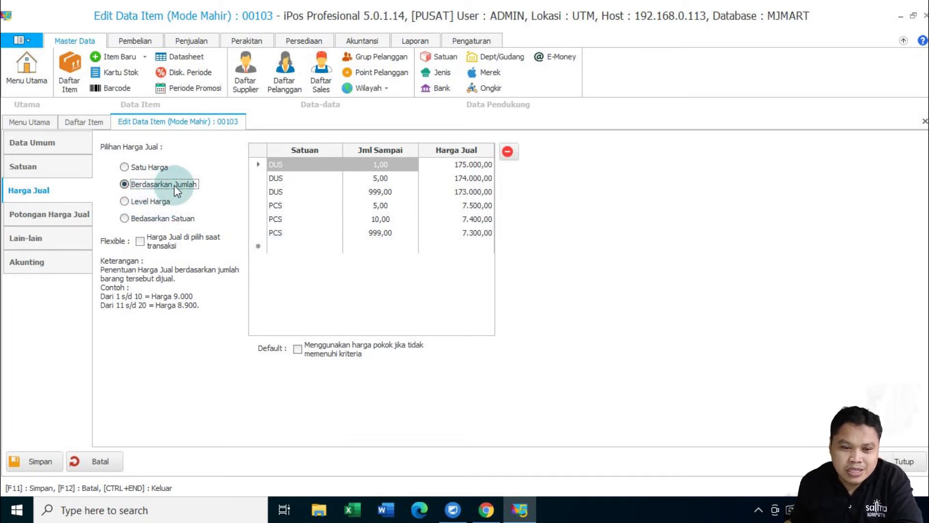
pyautogui.click(141, 201)
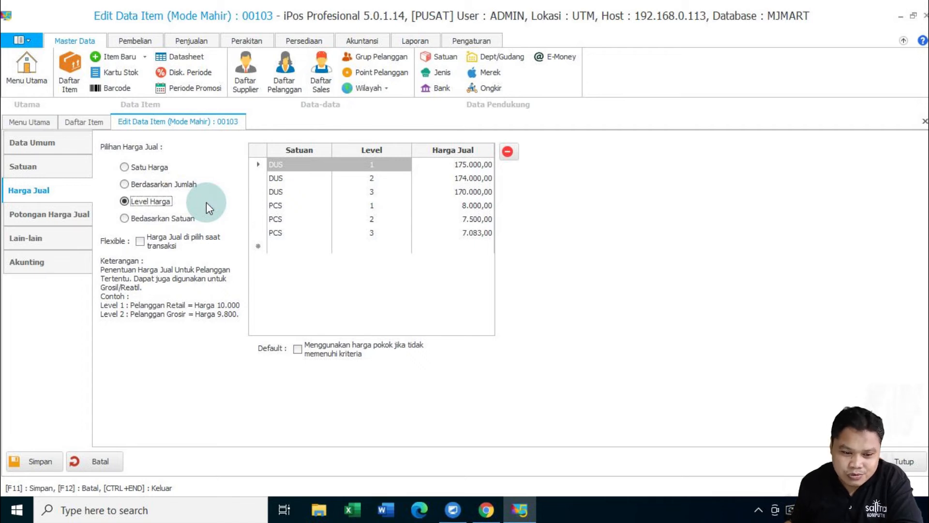
pyautogui.click(40, 461)
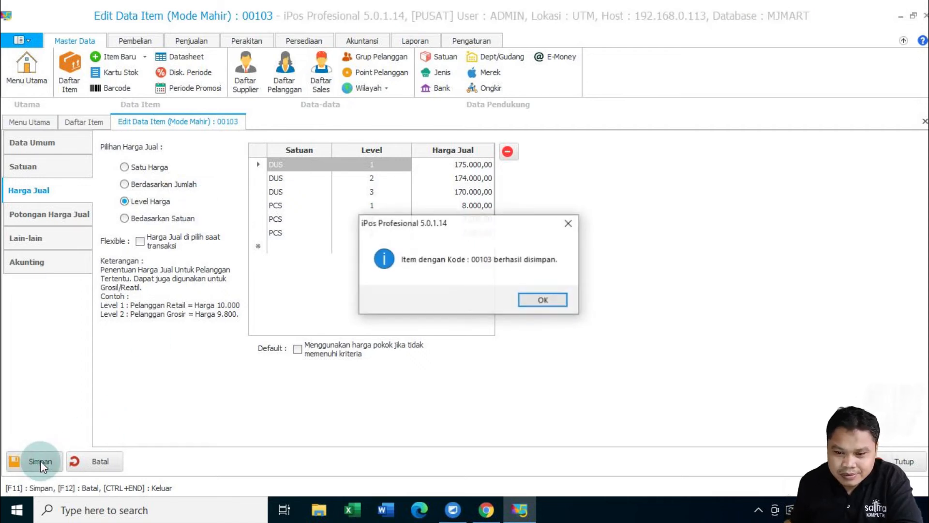
pyautogui.click(543, 299)
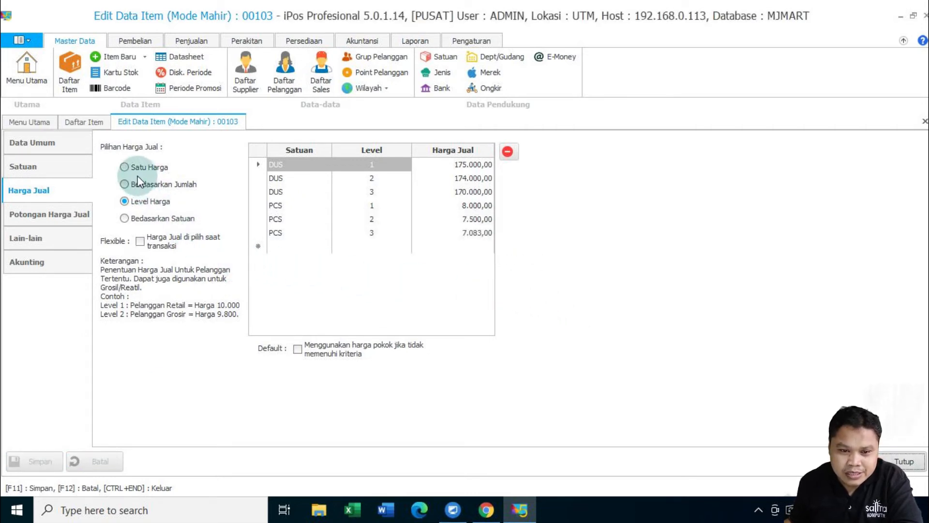
# Switch the item's pricing to the single-price option Satu Harga and save the item
pyautogui.click(126, 167)
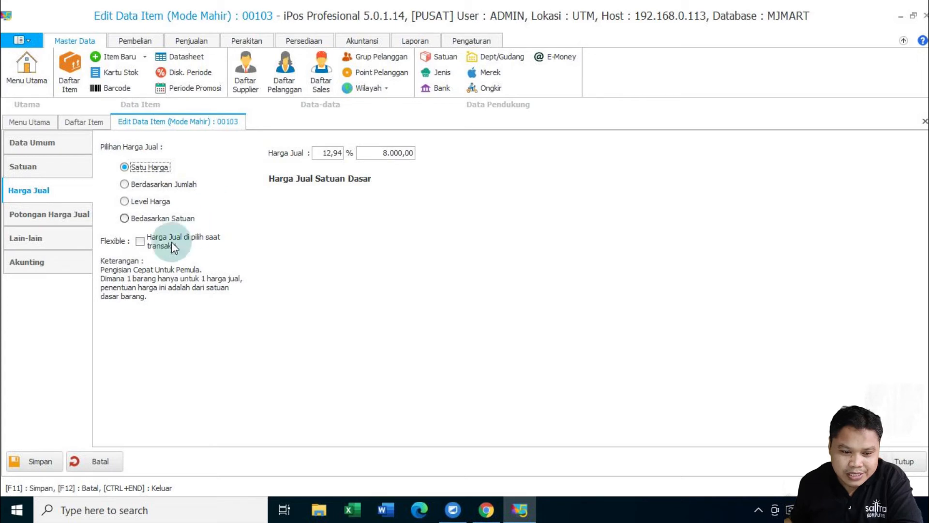
pyautogui.click(43, 455)
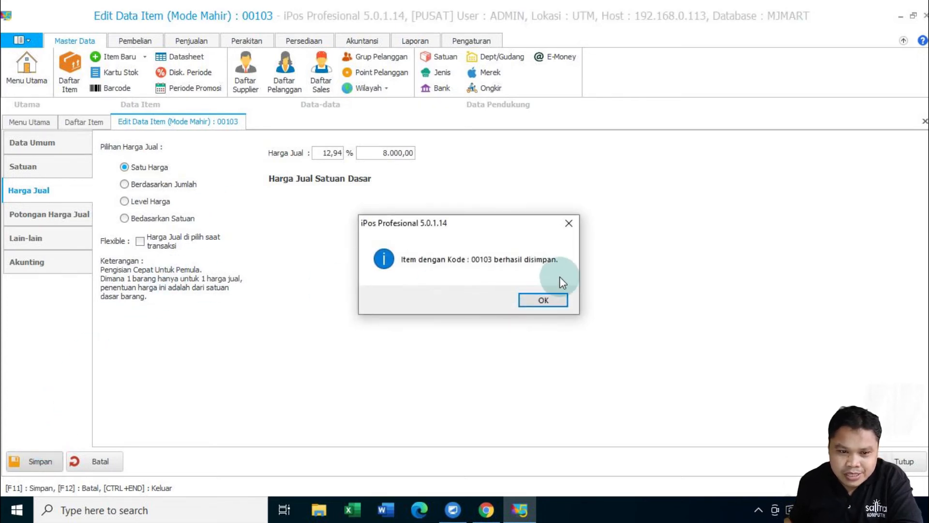
pyautogui.click(543, 300)
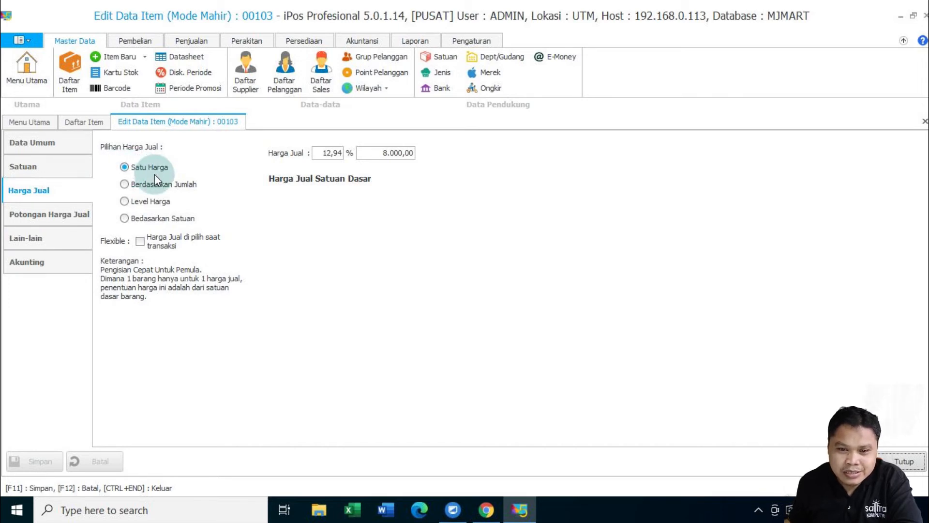
pyautogui.click(323, 153)
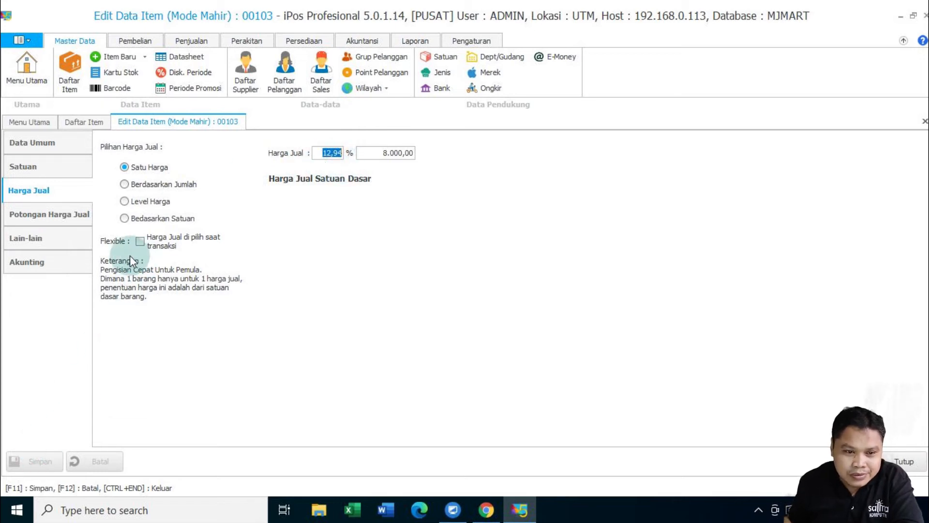
# Copy the PCS barcode from the item's unit data and close both the item editor and the item list
pyautogui.click(43, 142)
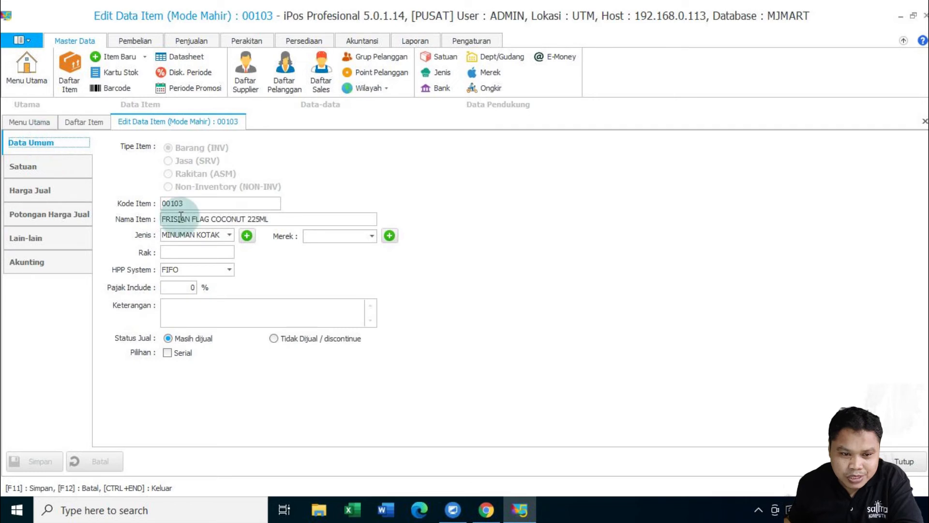
pyautogui.click(33, 168)
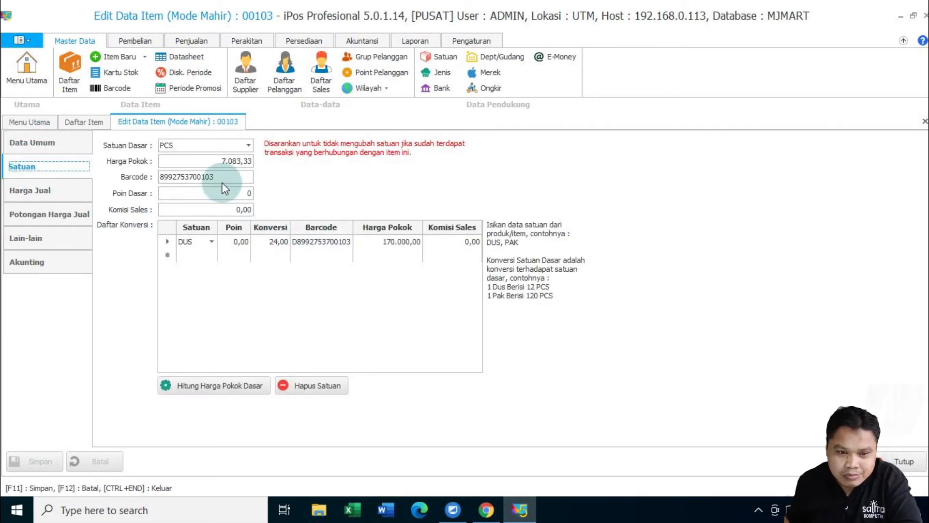
pyautogui.moveTo(216, 177); pyautogui.dragTo(164, 175)
pyautogui.rightClick(166, 175)
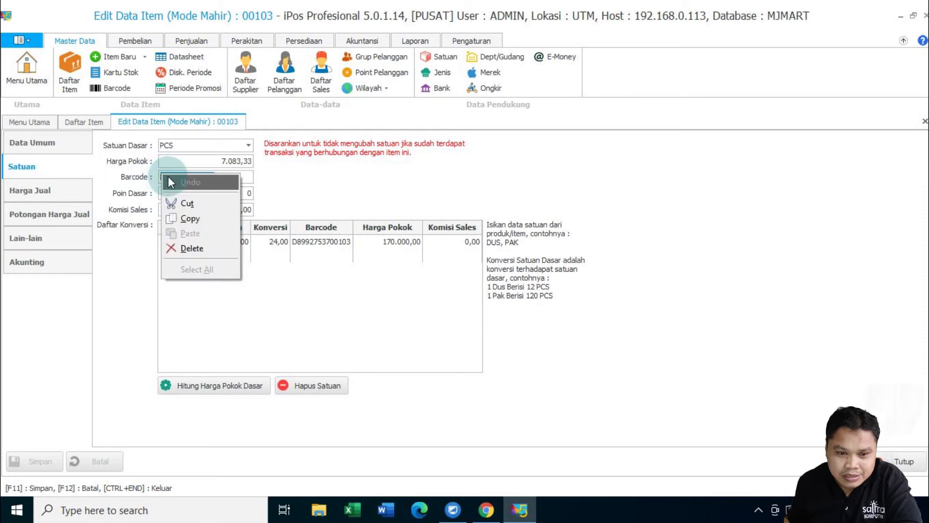
pyautogui.click(199, 216)
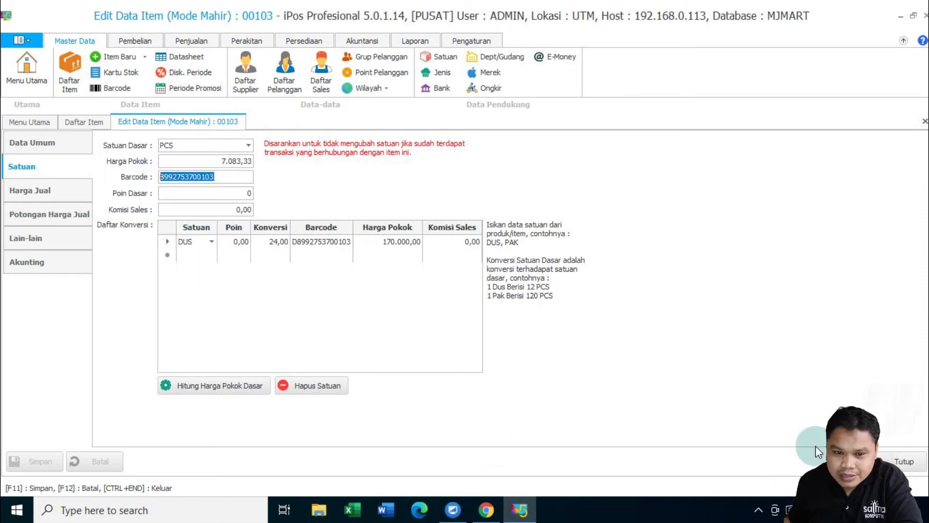
pyautogui.click(903, 462)
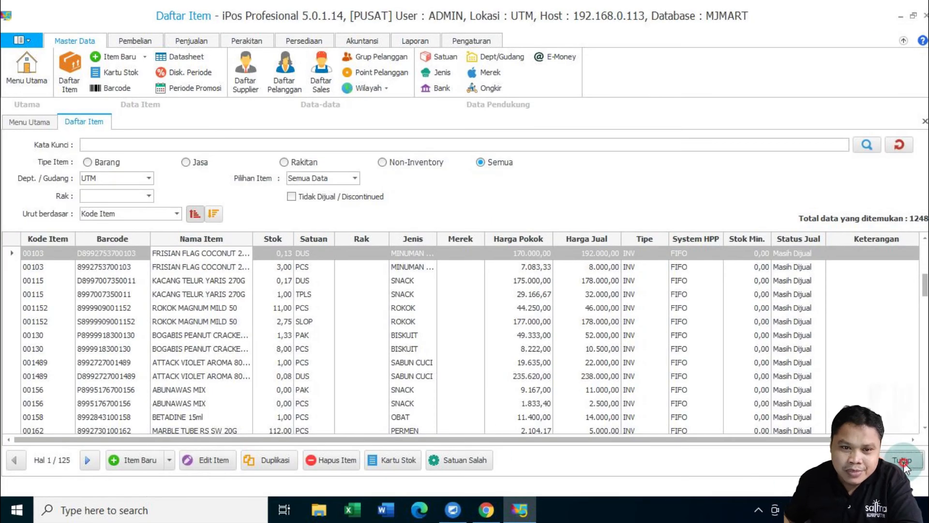
pyautogui.click(903, 462)
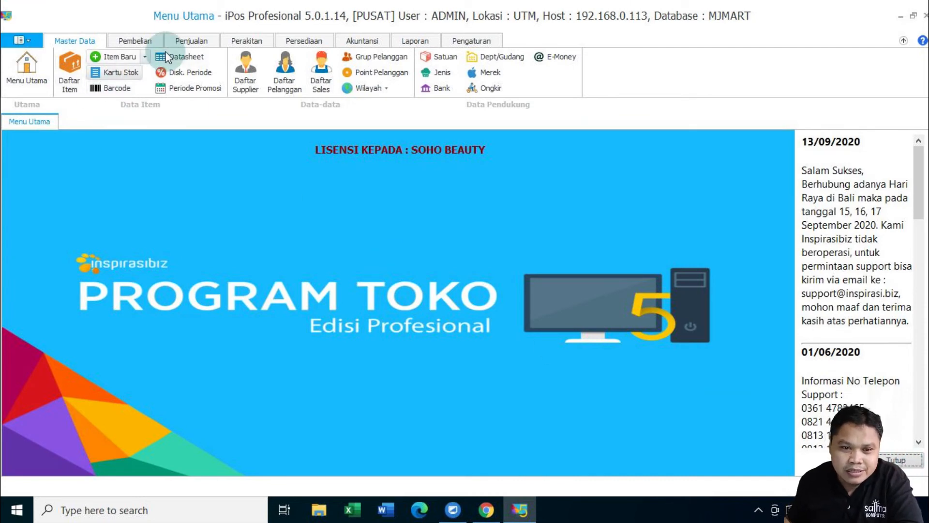
pyautogui.click(190, 42)
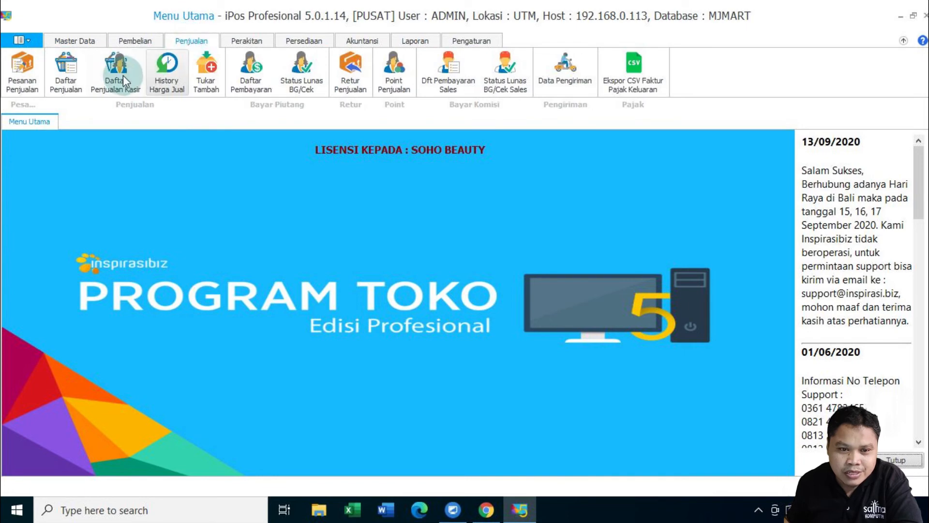
pyautogui.click(121, 76)
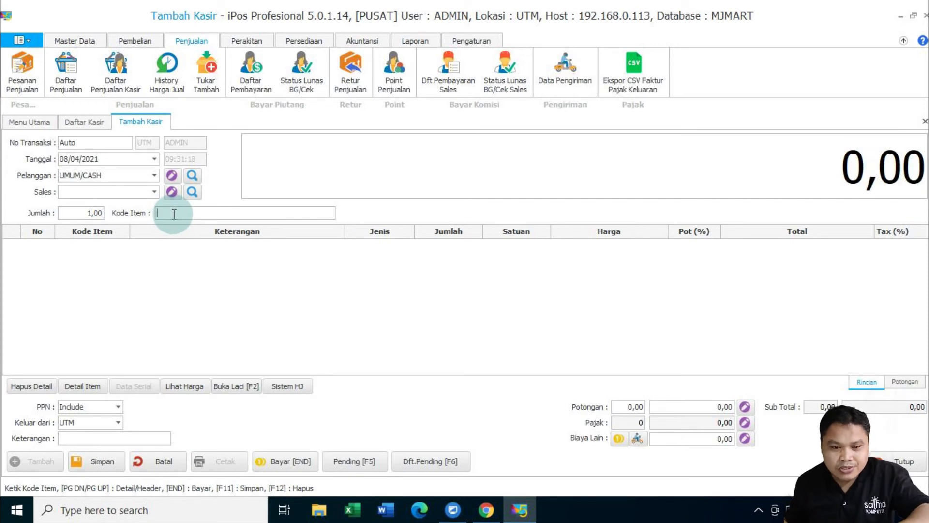
pyautogui.write('8992753700103')
pyautogui.press('Return')
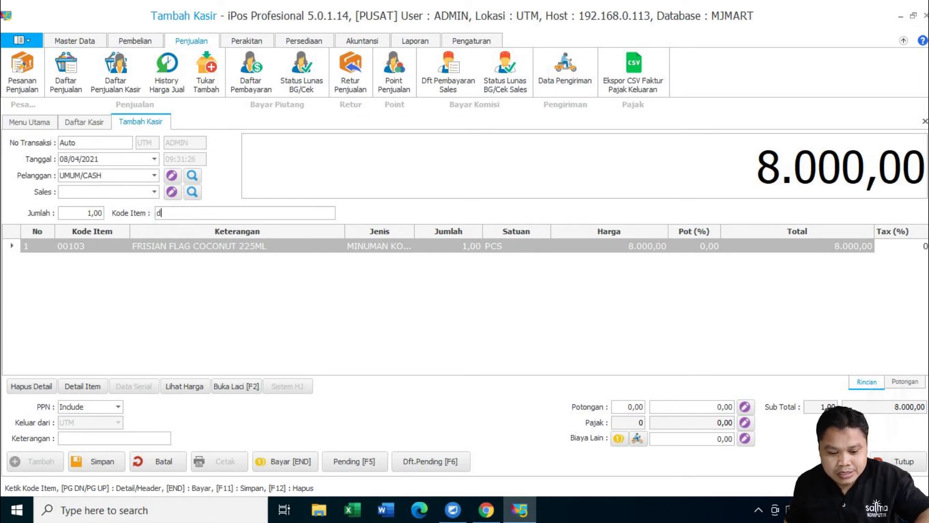
pyautogui.write('d8992753700103')
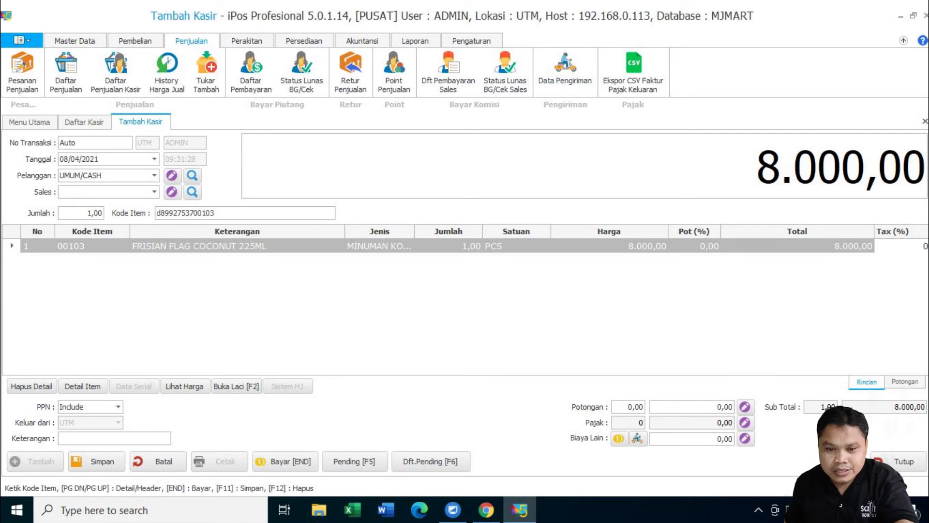
pyautogui.press('Return')
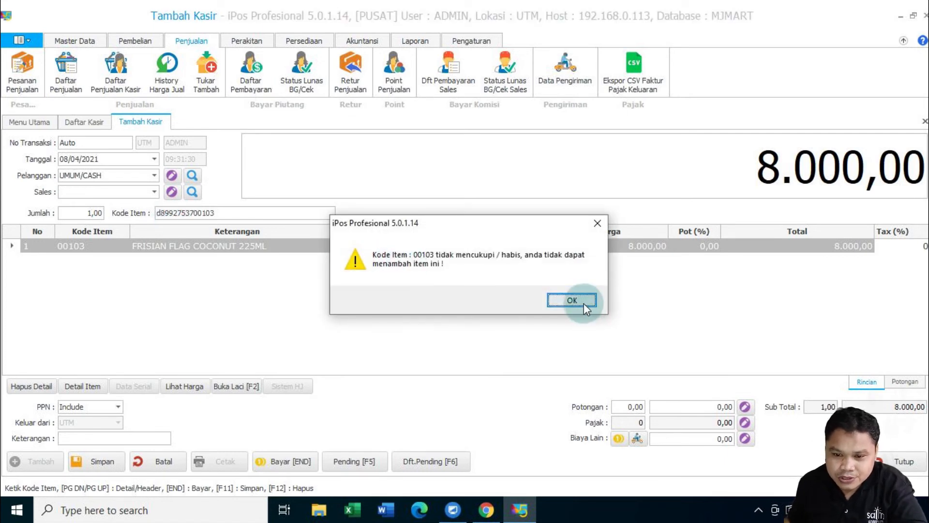
pyautogui.click(580, 300)
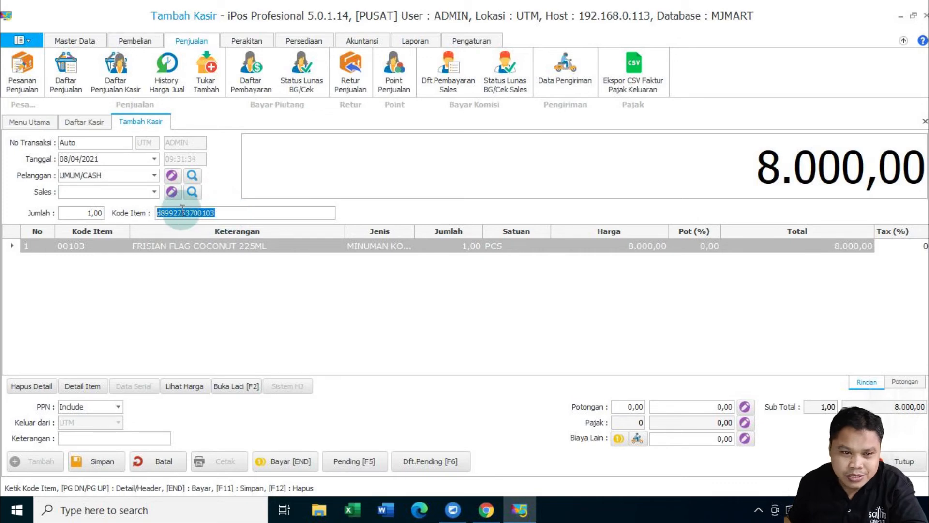
pyautogui.click(78, 40)
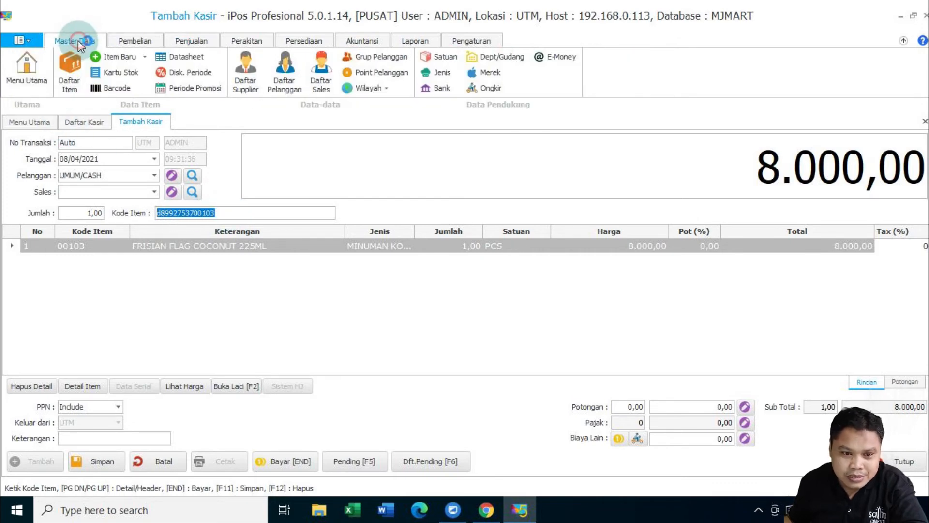
pyautogui.click(61, 76)
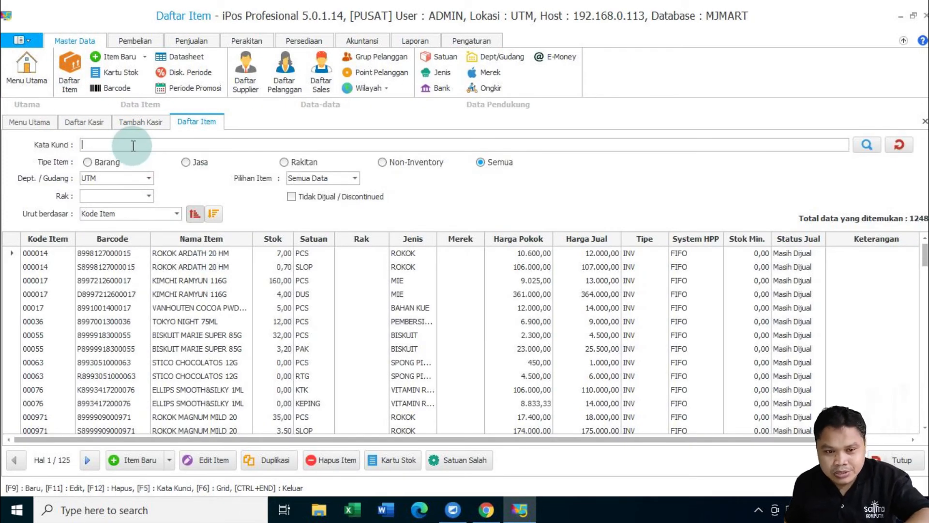
pyautogui.write('8992753700103')
pyautogui.press('Return')
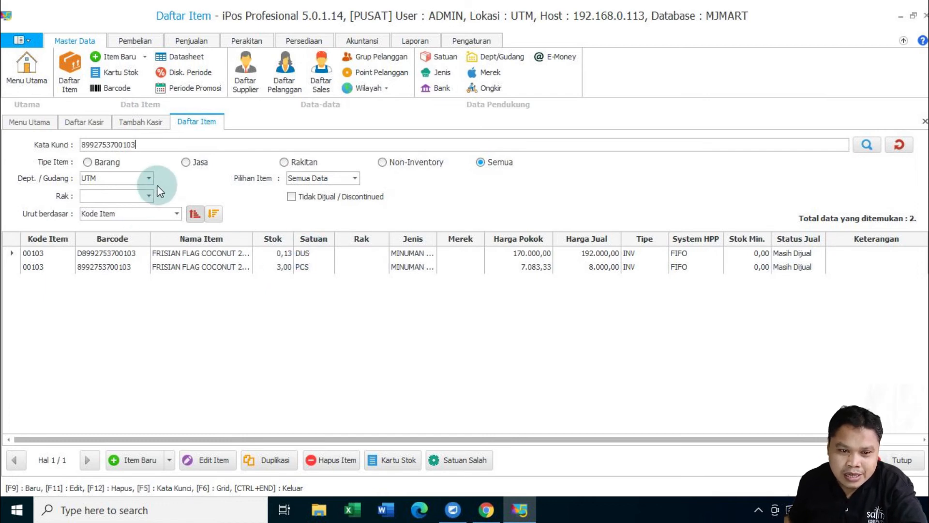
pyautogui.moveTo(138, 145); pyautogui.dragTo(61, 147)
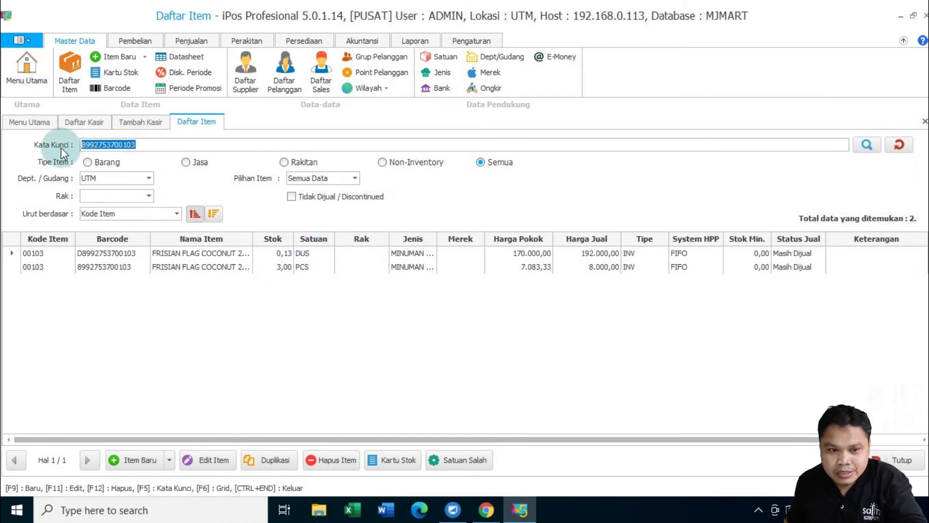
pyautogui.press('BackSpace')
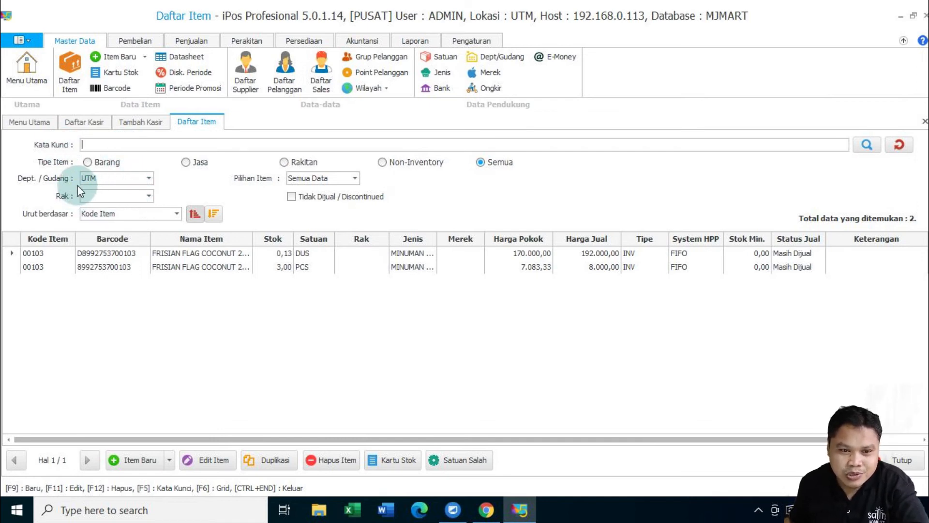
# Create a new purchase transaction from the purchase list
pyautogui.click(136, 40)
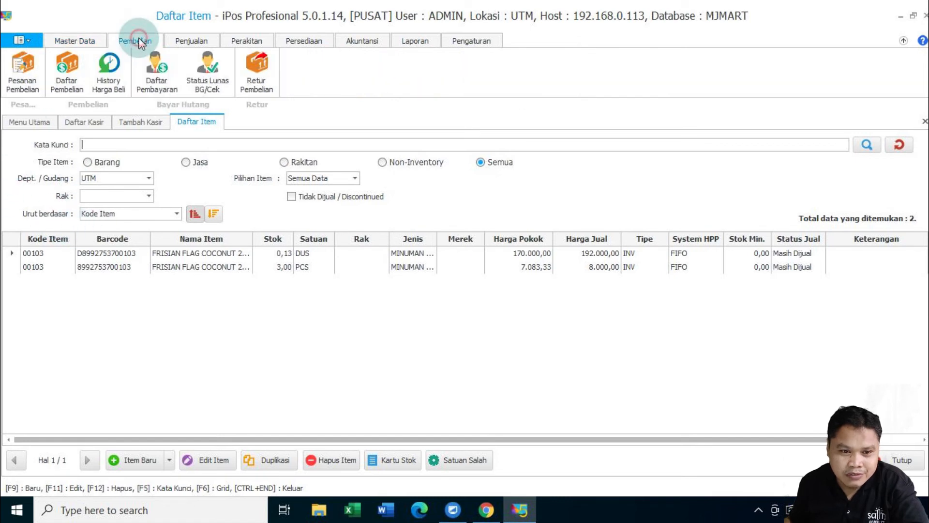
pyautogui.click(73, 77)
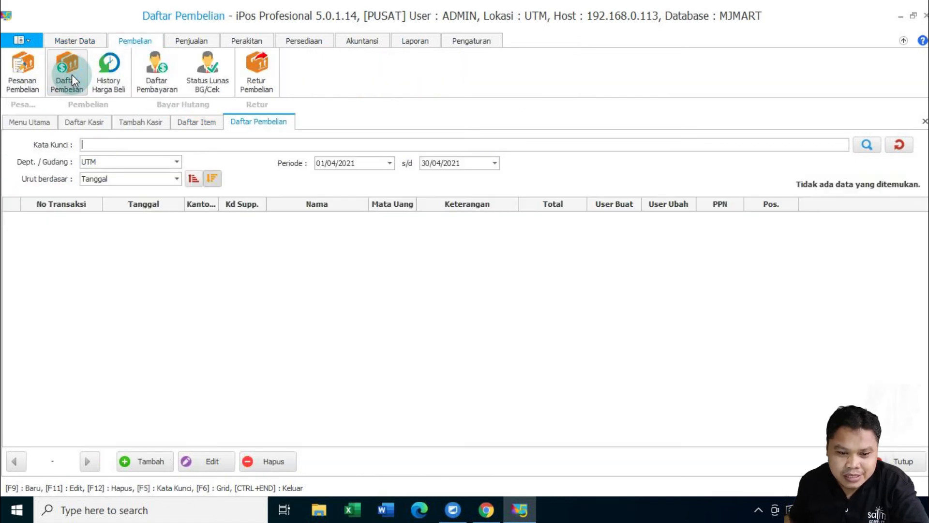
pyautogui.click(151, 461)
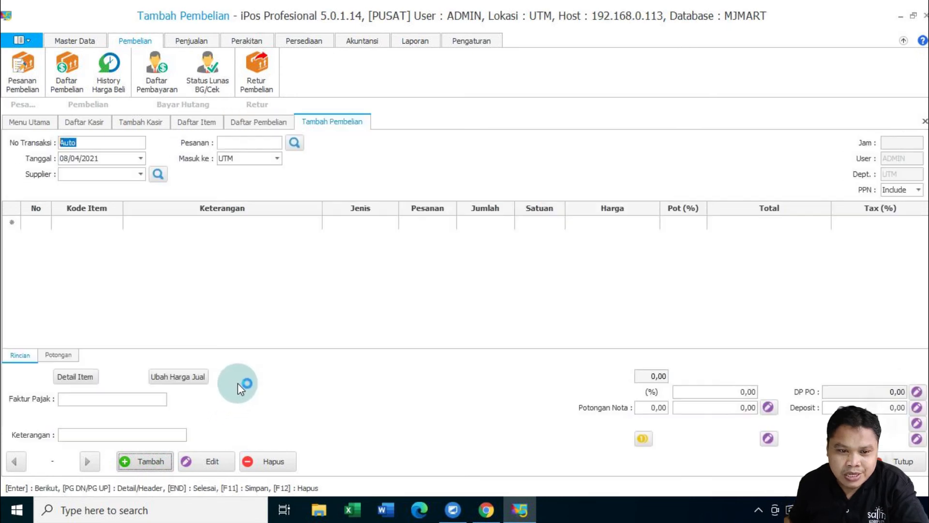
# Add 10 DUS of FRISIAN FLAG COCONUT 225ML to the new purchase by entering the item's barcode
pyautogui.click(76, 223)
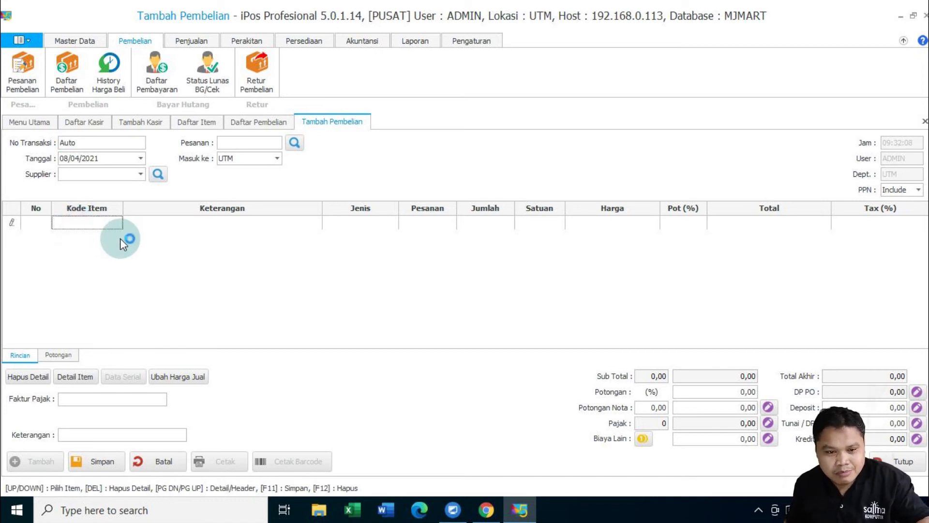
pyautogui.press('Return')
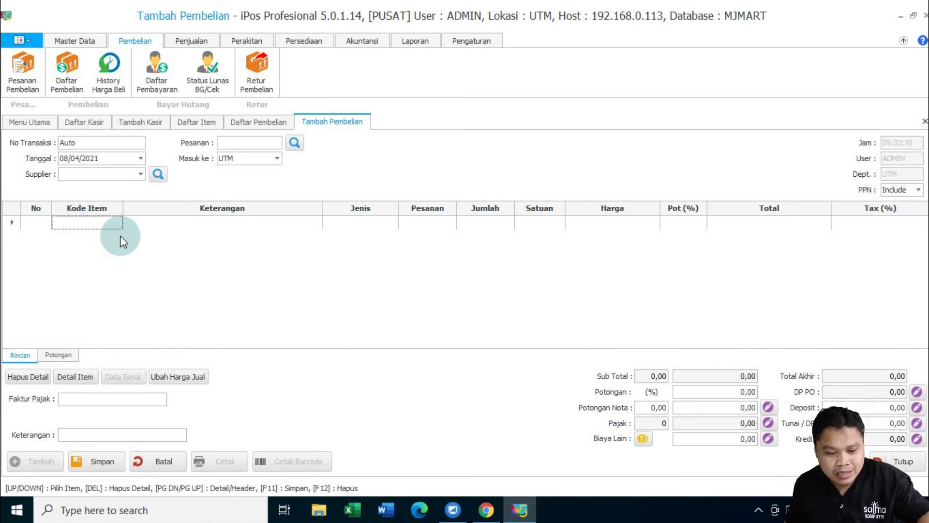
pyautogui.write('8992753700103')
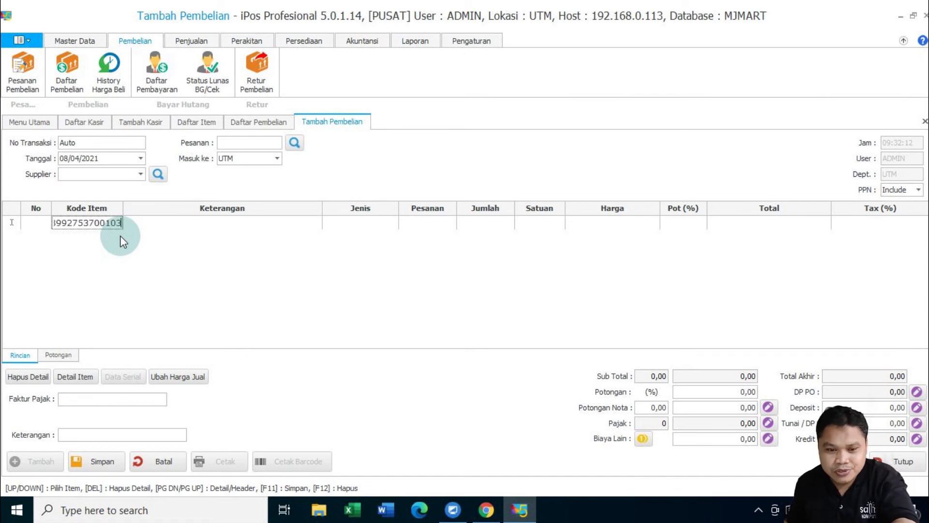
pyautogui.press('Return')
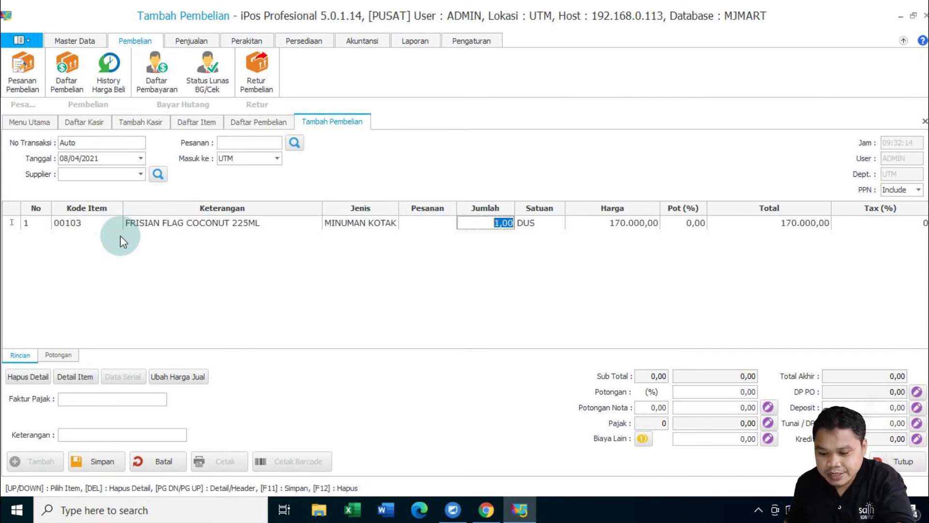
pyautogui.write('10')
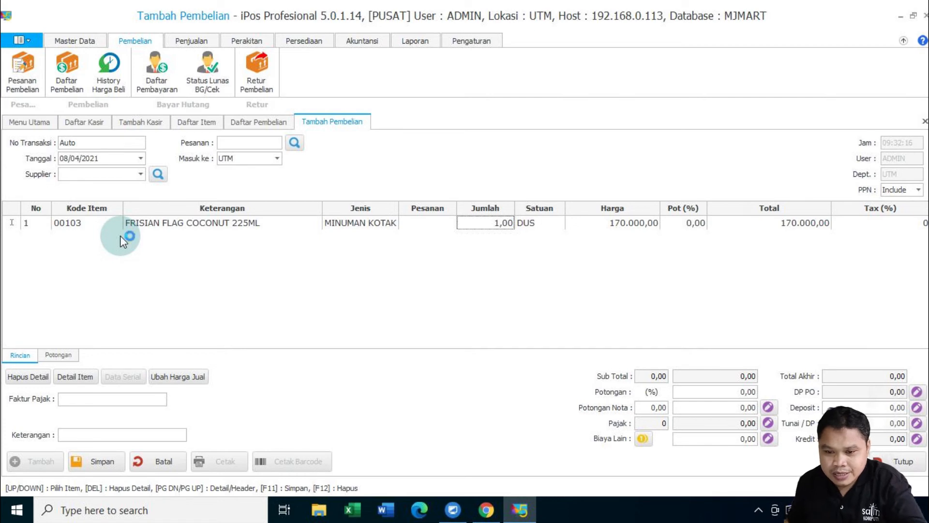
pyautogui.press('Return')
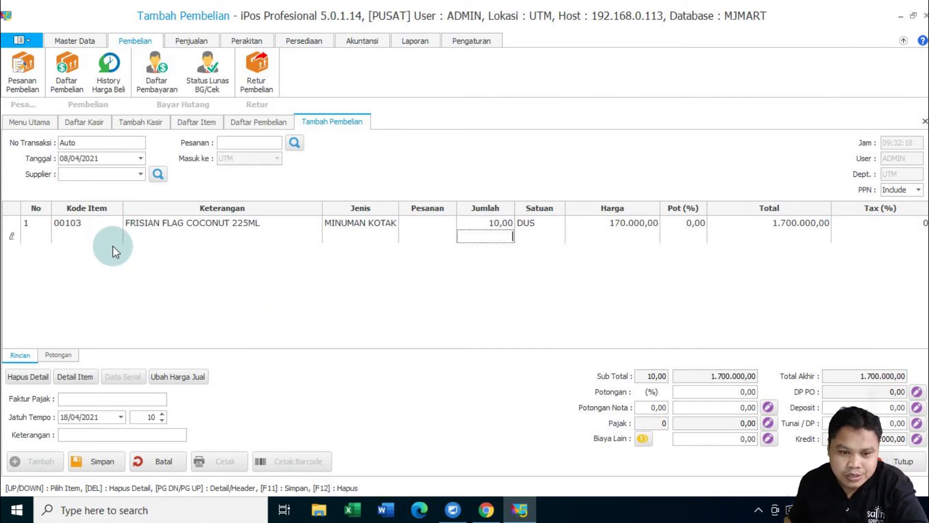
# Set WALLS as the supplier of the new purchase and look through the rest of the supplier list
pyautogui.click(140, 174)
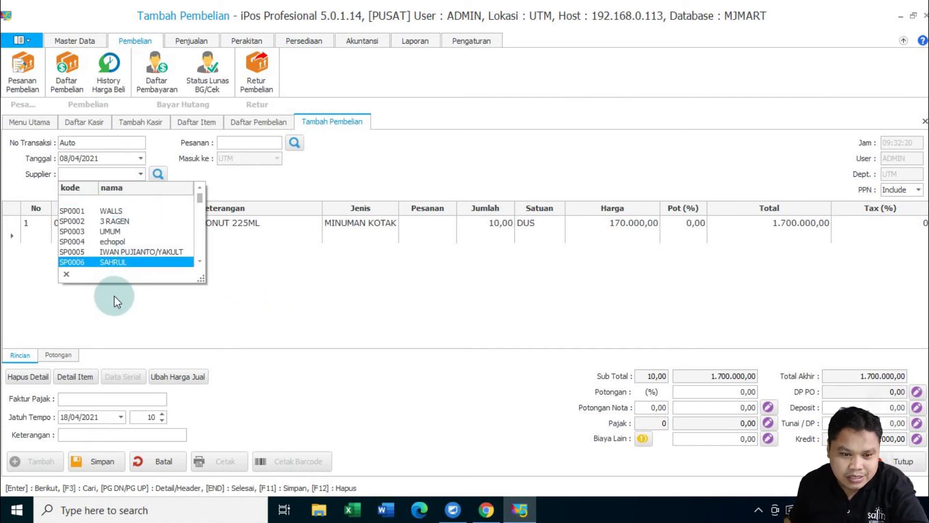
pyautogui.click(128, 215)
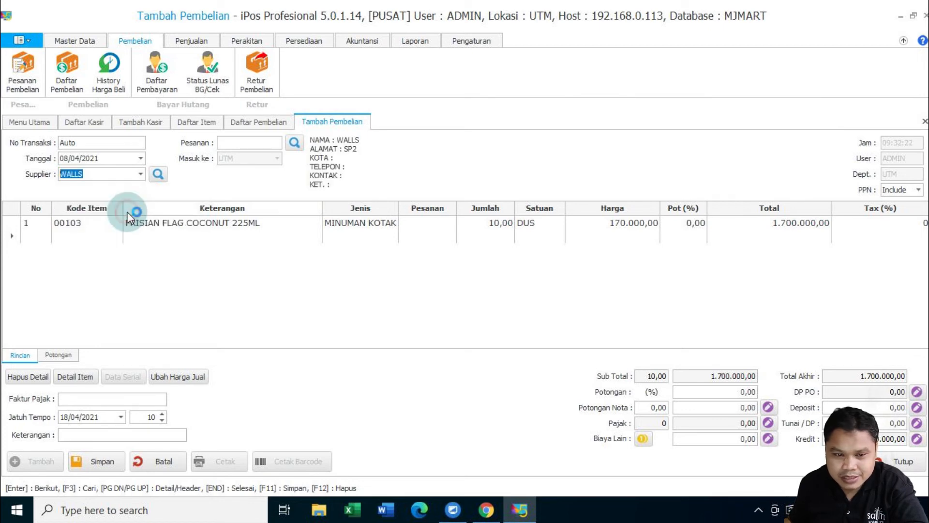
pyautogui.click(140, 174)
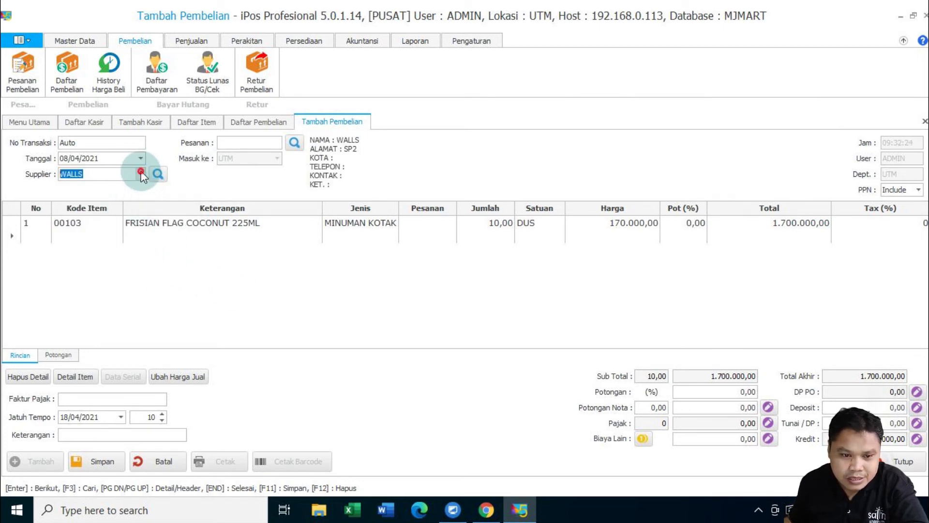
pyautogui.click(200, 263)
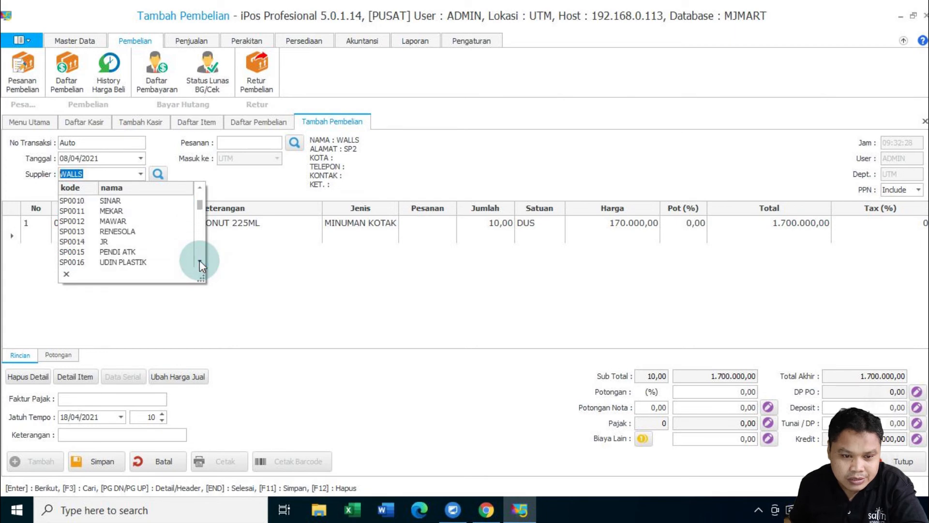
pyautogui.click(200, 263)
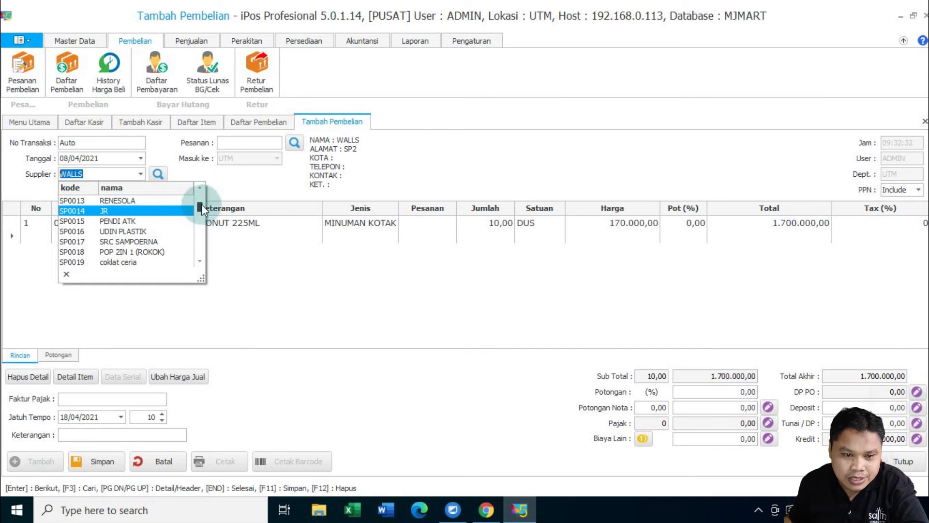
pyautogui.moveTo(200, 206); pyautogui.dragTo(202, 184)
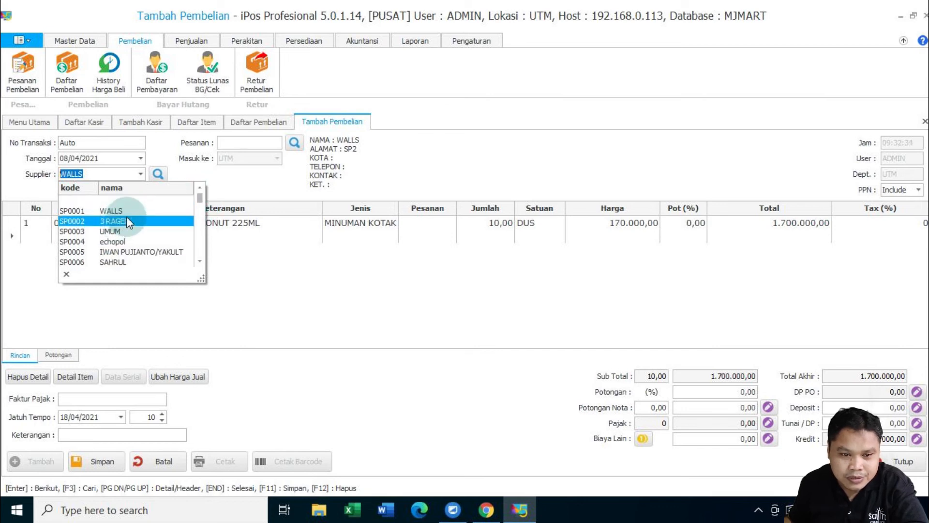
pyautogui.click(161, 277)
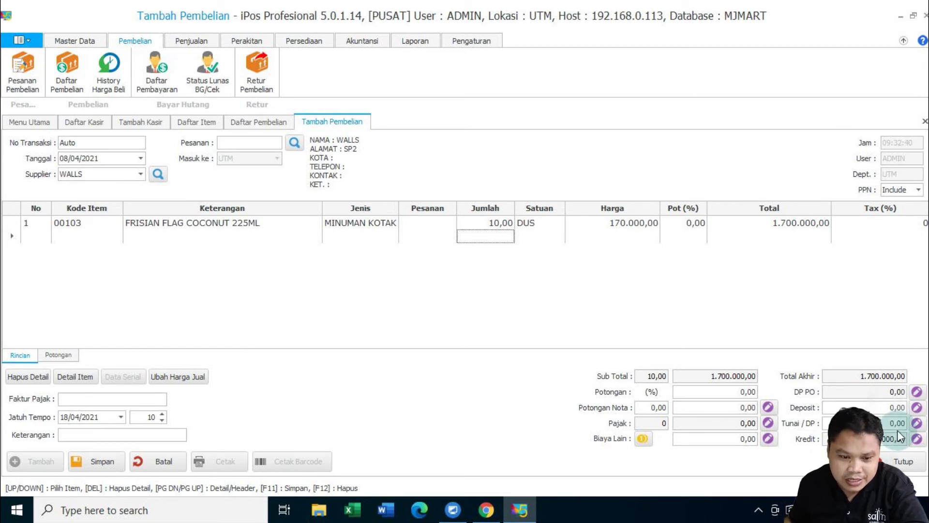
# Save the purchase transaction with its due term left at 10 days
pyautogui.click(151, 416)
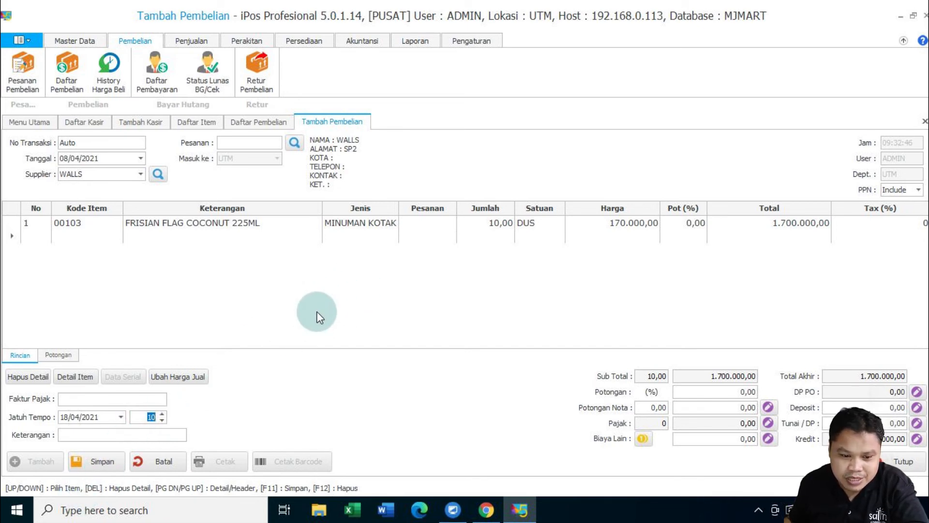
pyautogui.click(107, 459)
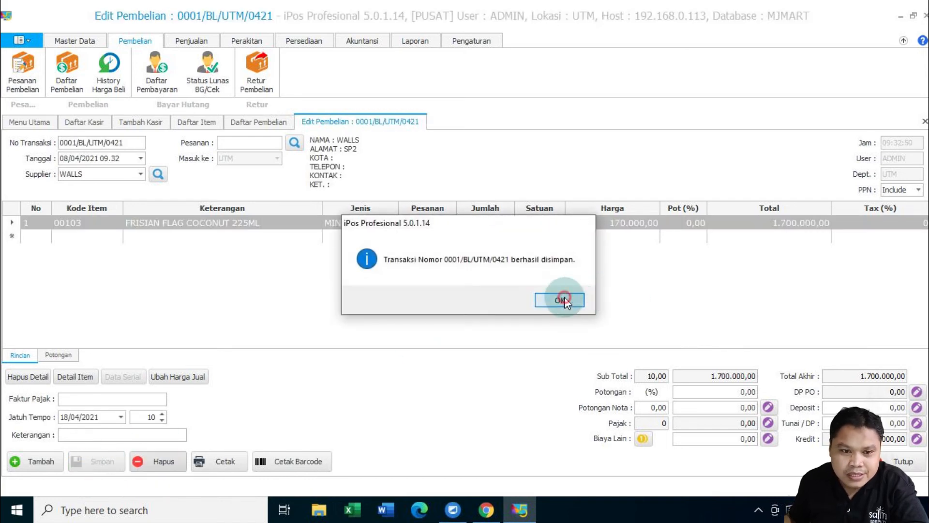
pyautogui.click(560, 300)
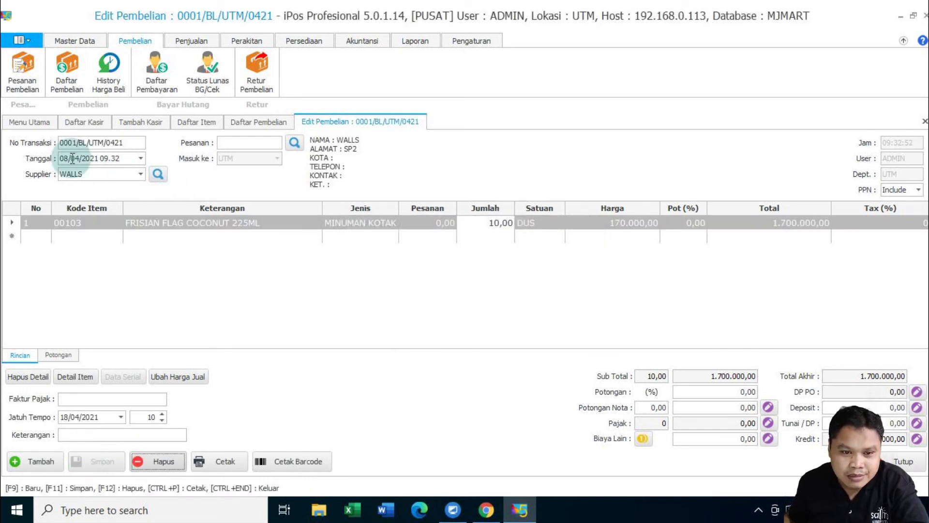
pyautogui.click(137, 121)
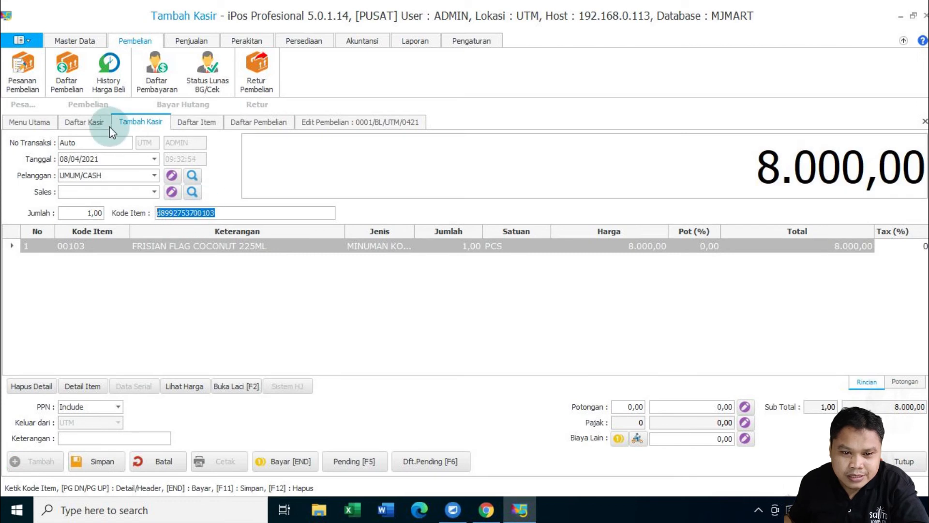
pyautogui.click(240, 215)
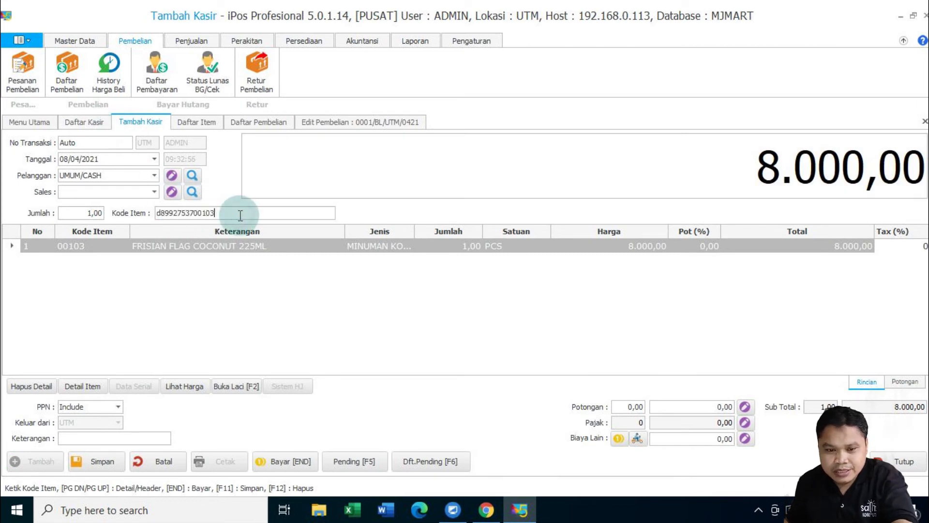
pyautogui.press('Return')
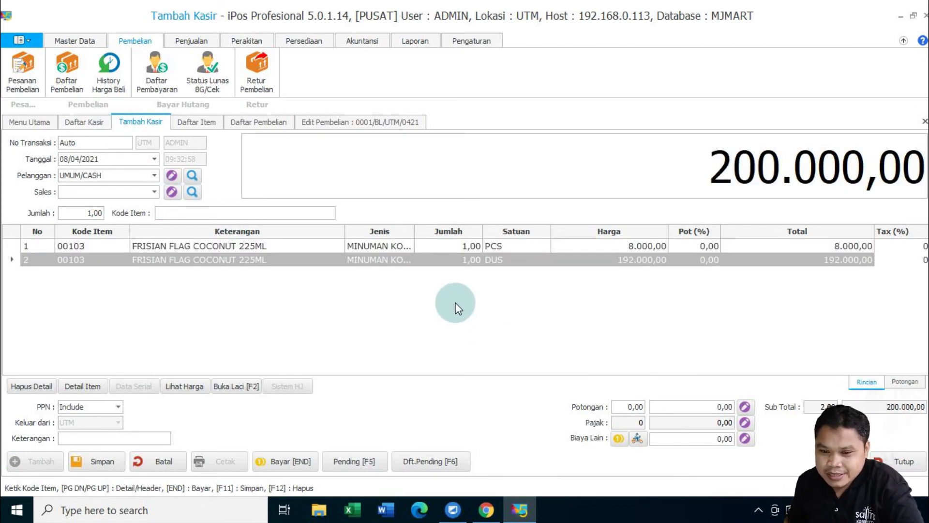
pyautogui.click(622, 246)
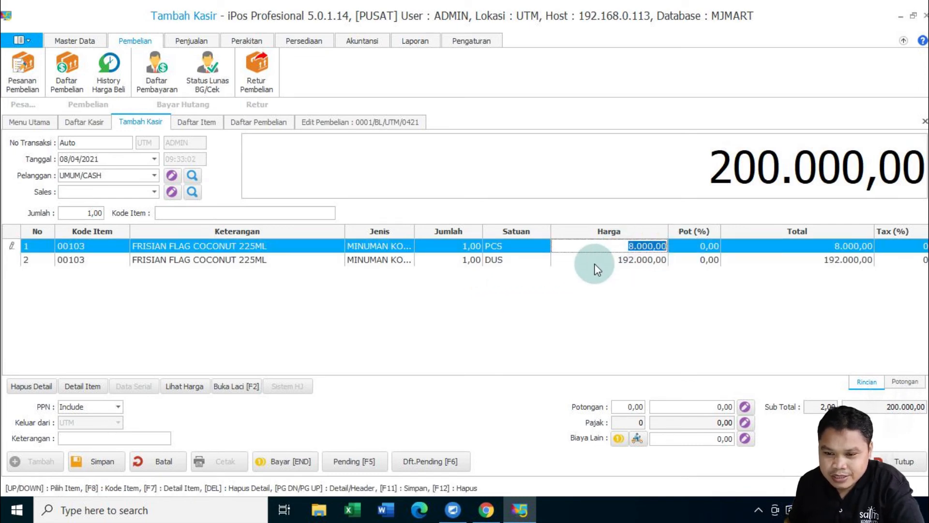
pyautogui.click(614, 260)
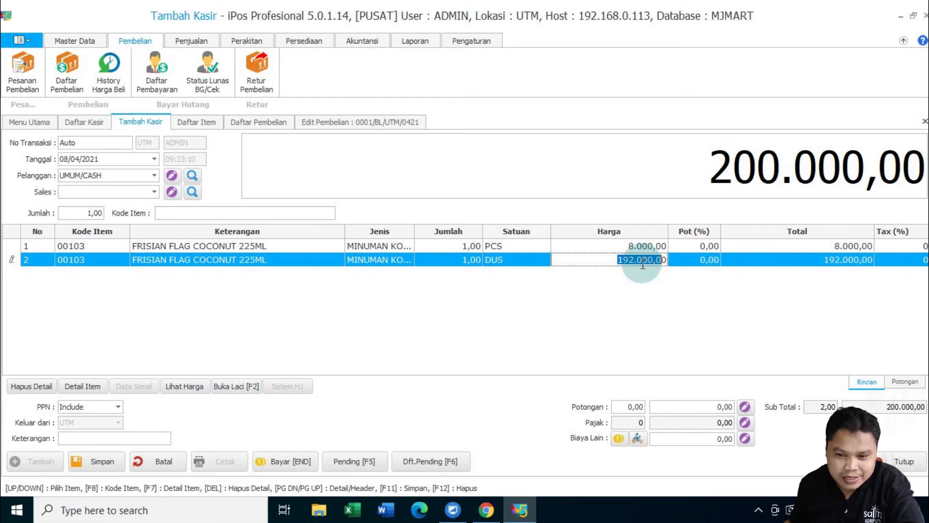
pyautogui.click(623, 248)
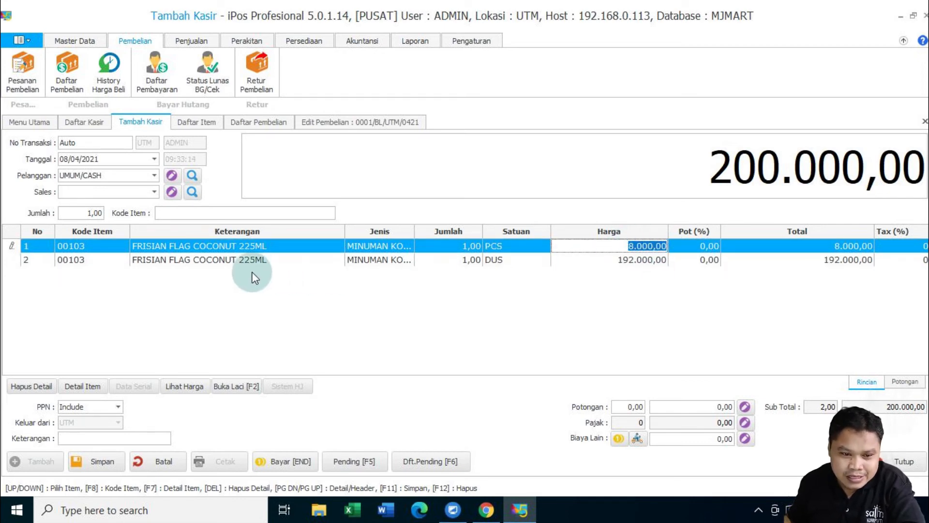
# Delete both FRISIAN FLAG COCONUT 225ML lines from the cashier sale and keep the empty sale open
pyautogui.click(30, 385)
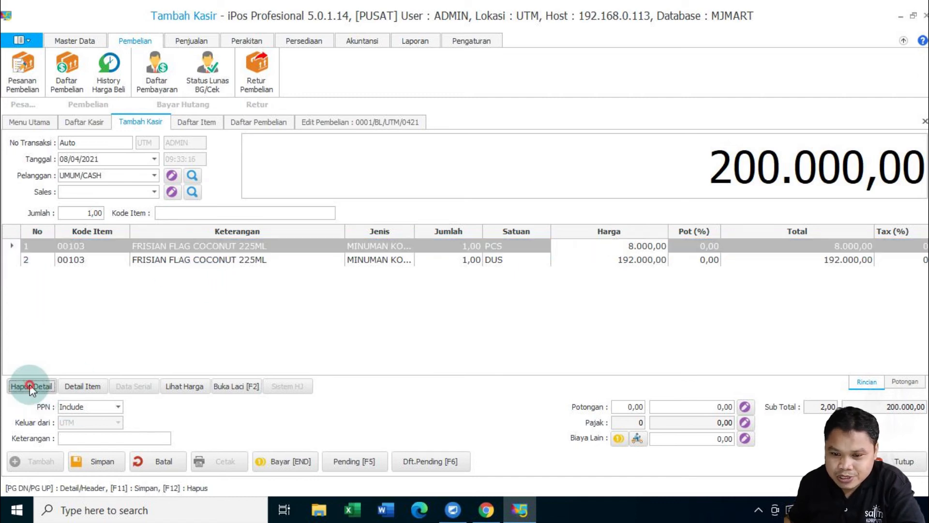
pyautogui.click(498, 299)
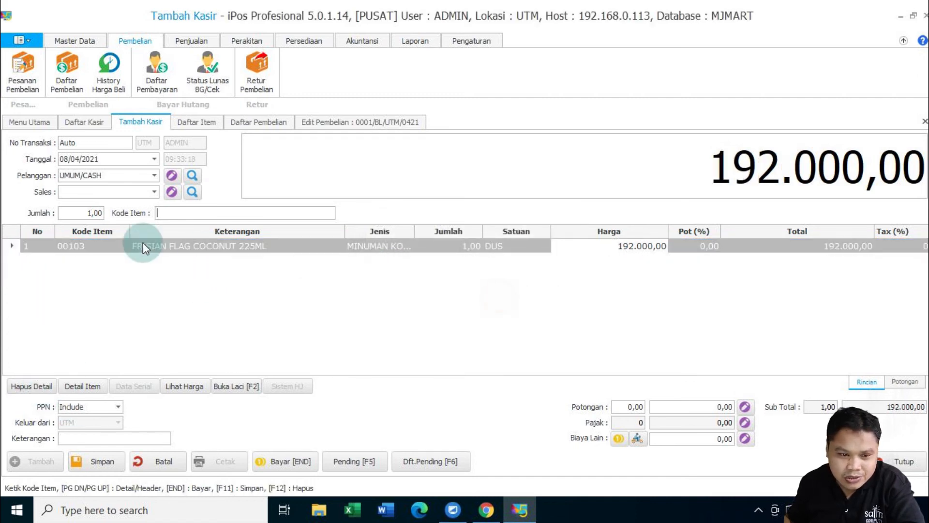
pyautogui.click(6, 247)
pyautogui.click(30, 386)
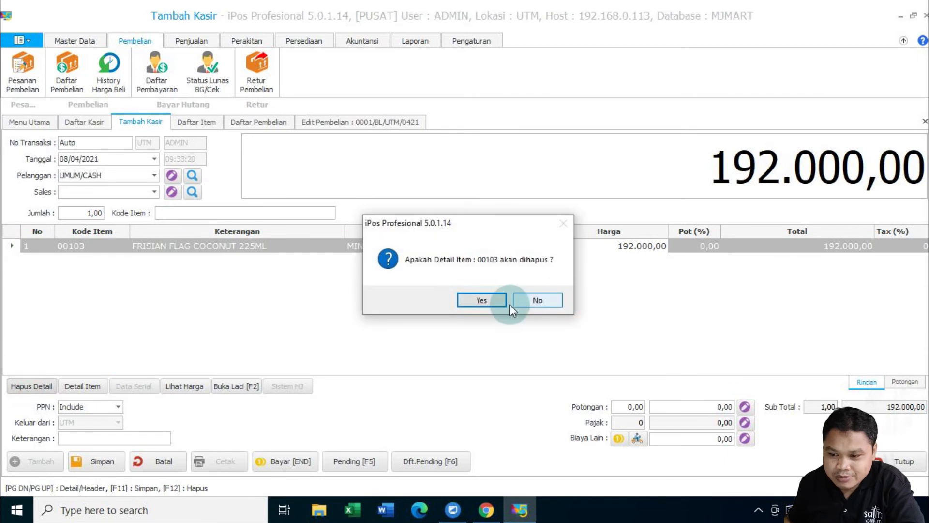
pyautogui.click(500, 301)
pyautogui.click(900, 461)
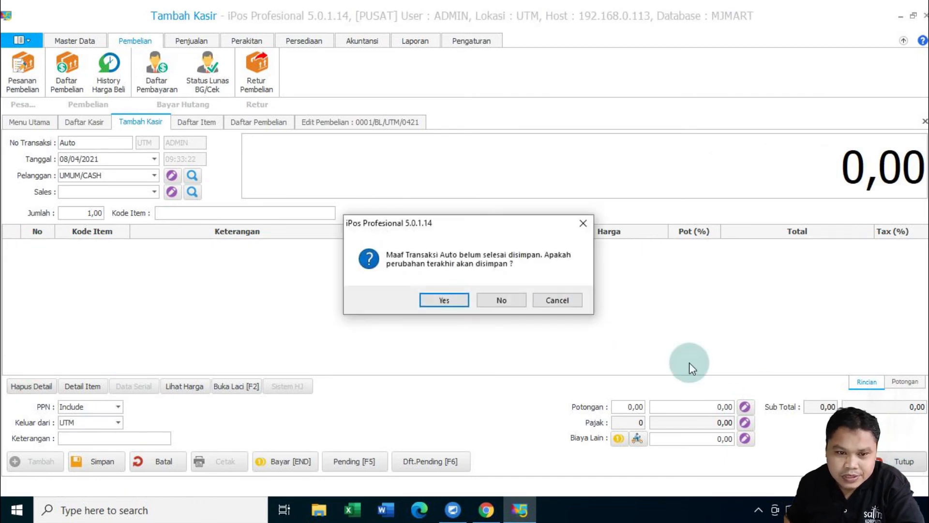
pyautogui.click(558, 300)
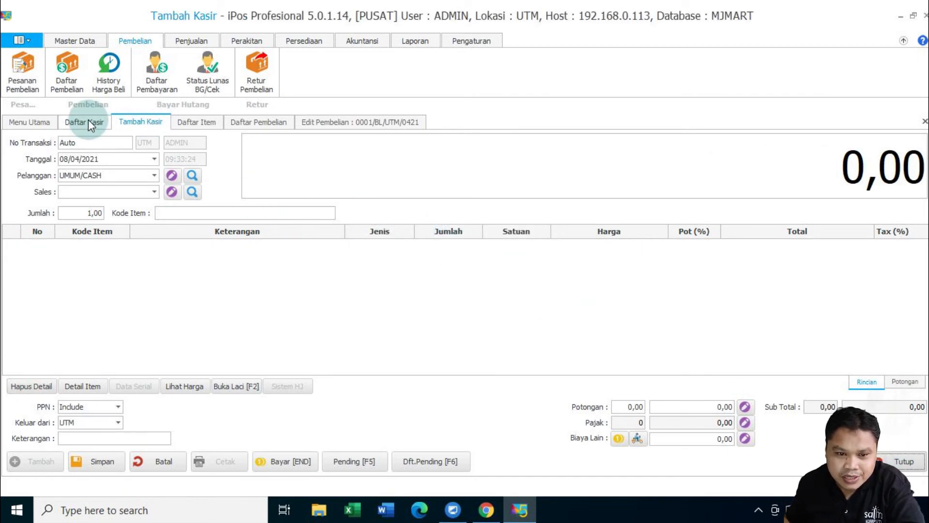
pyautogui.click(196, 122)
pyautogui.click(233, 271)
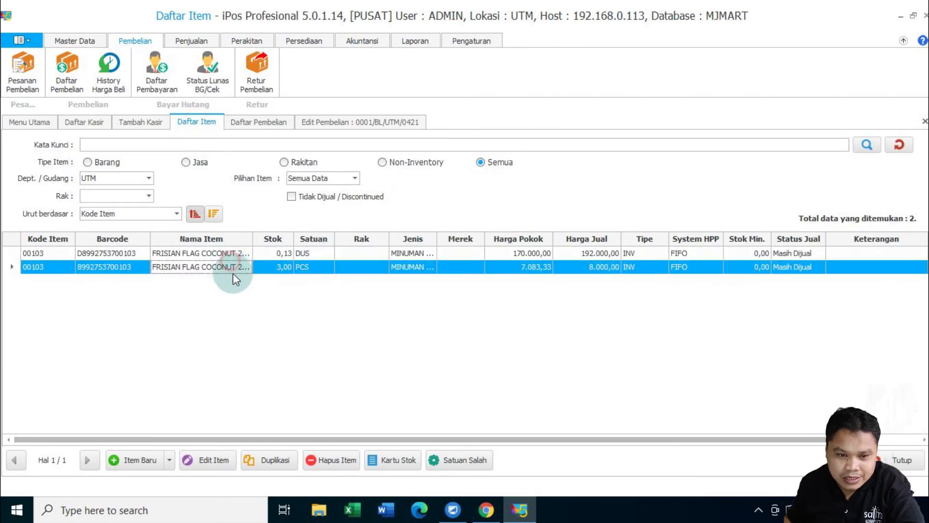
pyautogui.click(139, 144)
pyautogui.press('Return')
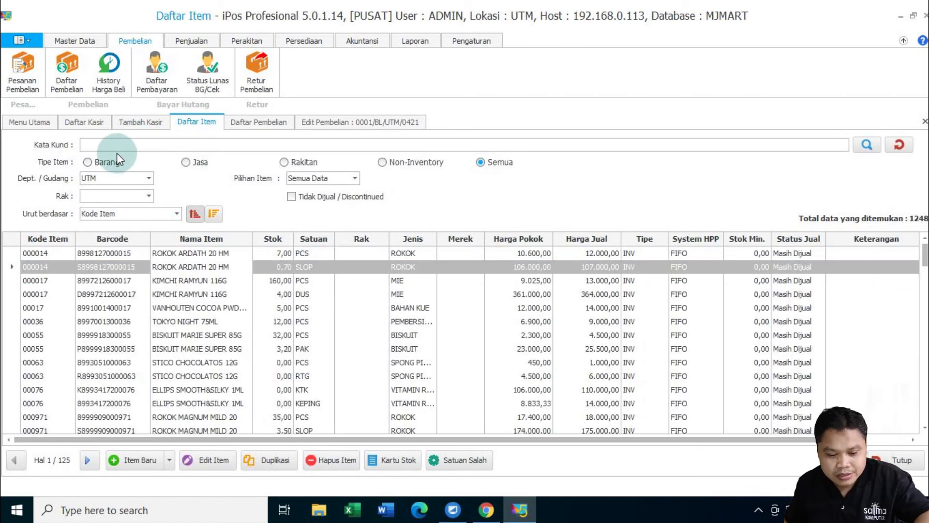
pyautogui.write('8992753700103')
pyautogui.press('Return')
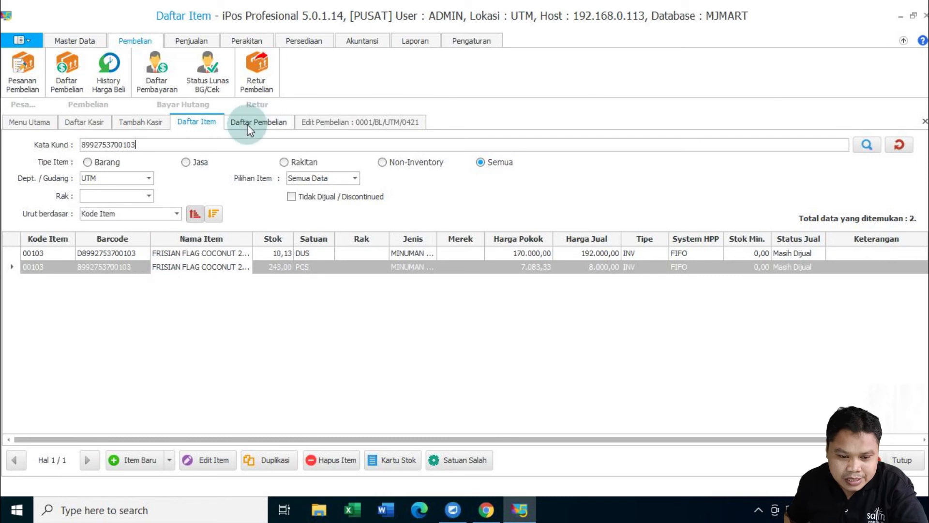
# Switch item 00103's selling price option to Berdasarkan Jumlah, save the item and close its edit form
pyautogui.click(217, 462)
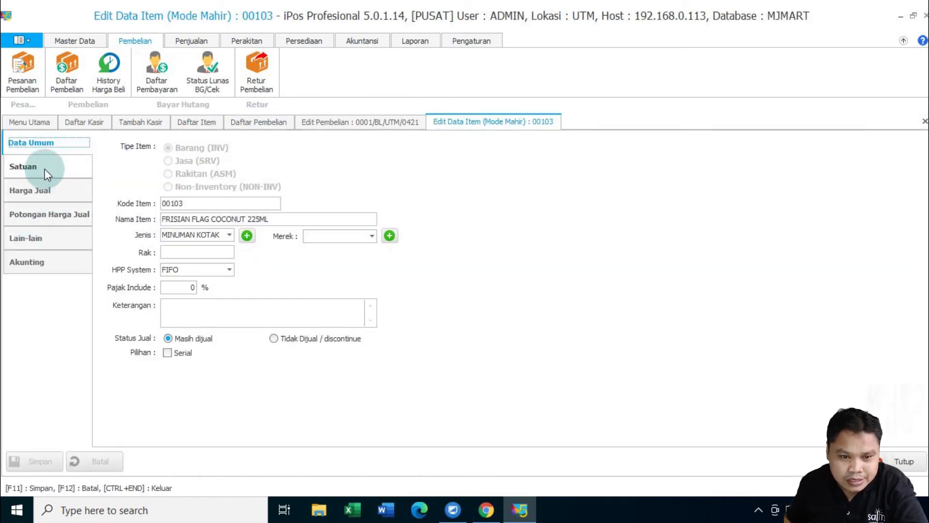
pyautogui.click(45, 167)
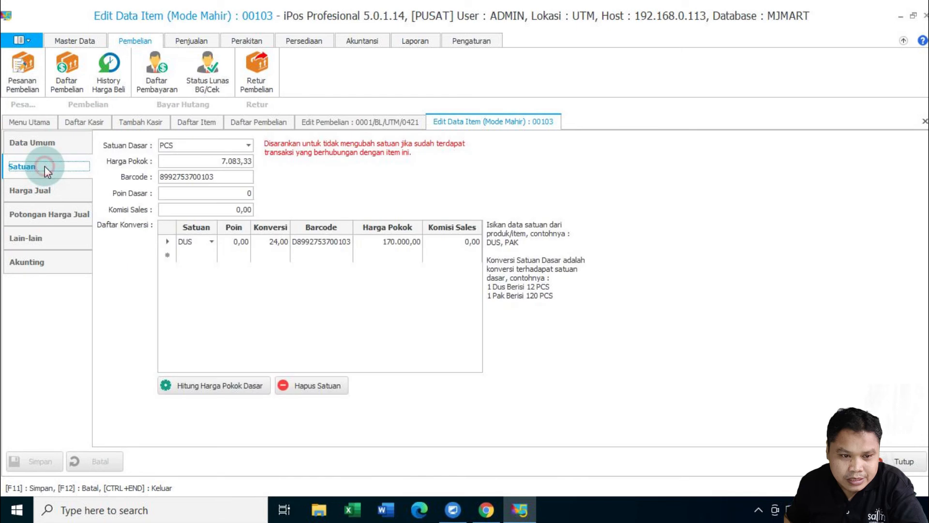
pyautogui.click(30, 189)
pyautogui.click(128, 186)
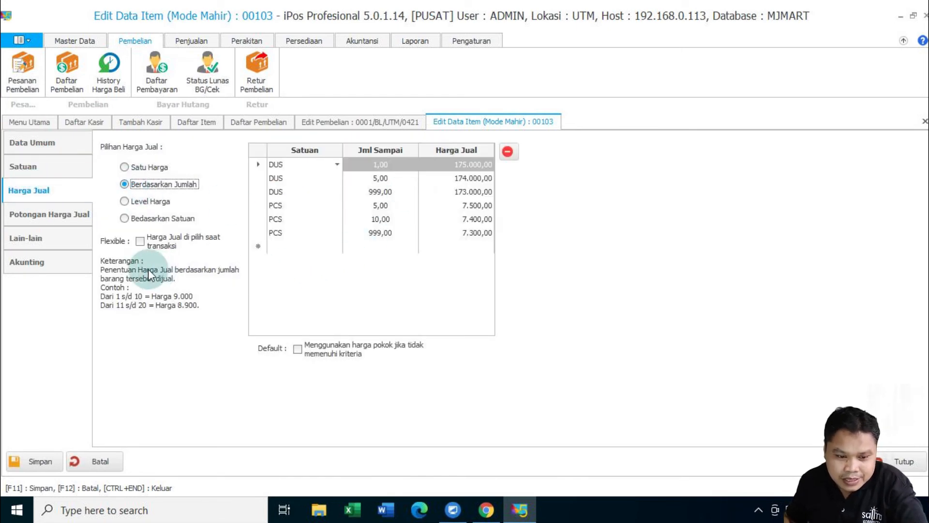
pyautogui.click(42, 459)
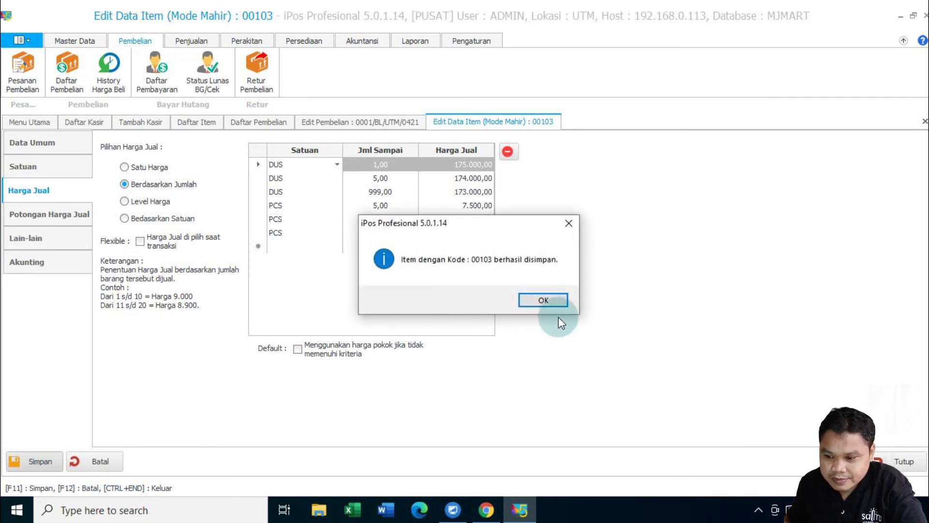
pyautogui.click(542, 299)
pyautogui.click(908, 461)
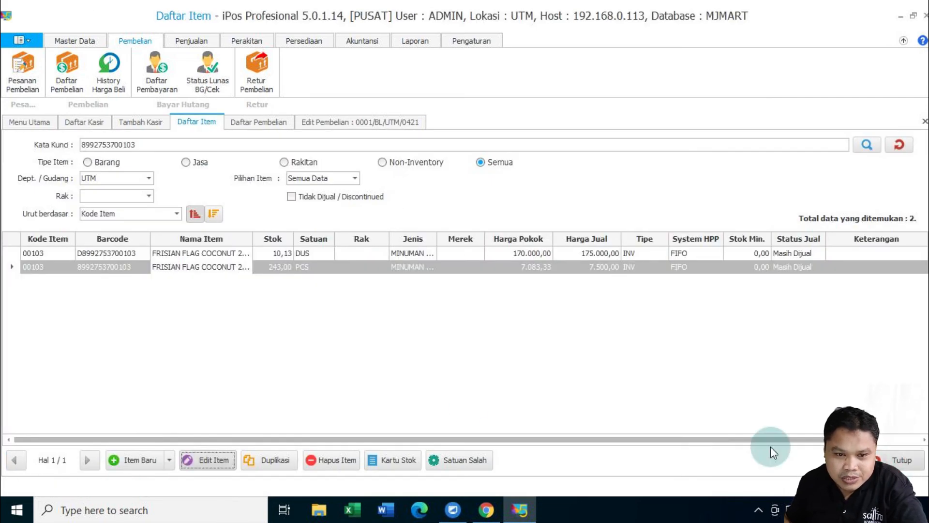
pyautogui.click(143, 123)
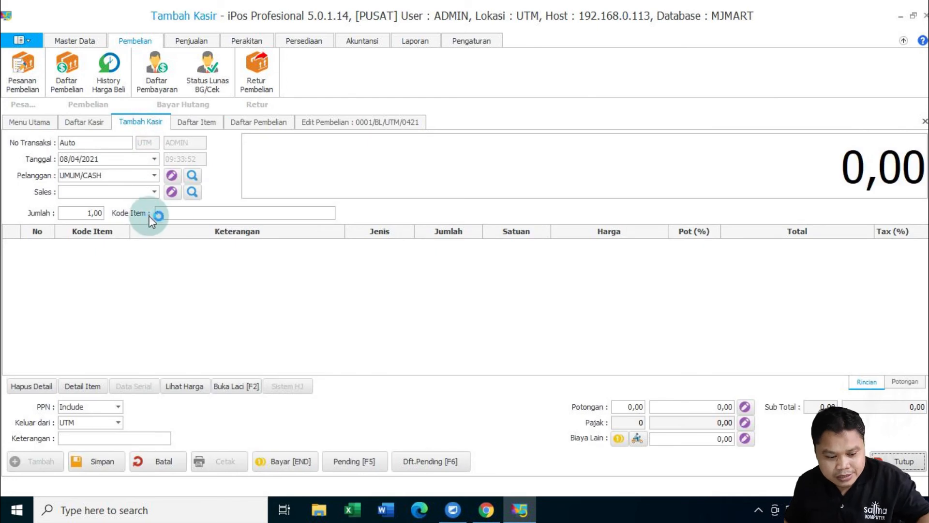
pyautogui.click(172, 213)
pyautogui.write('8992753700103')
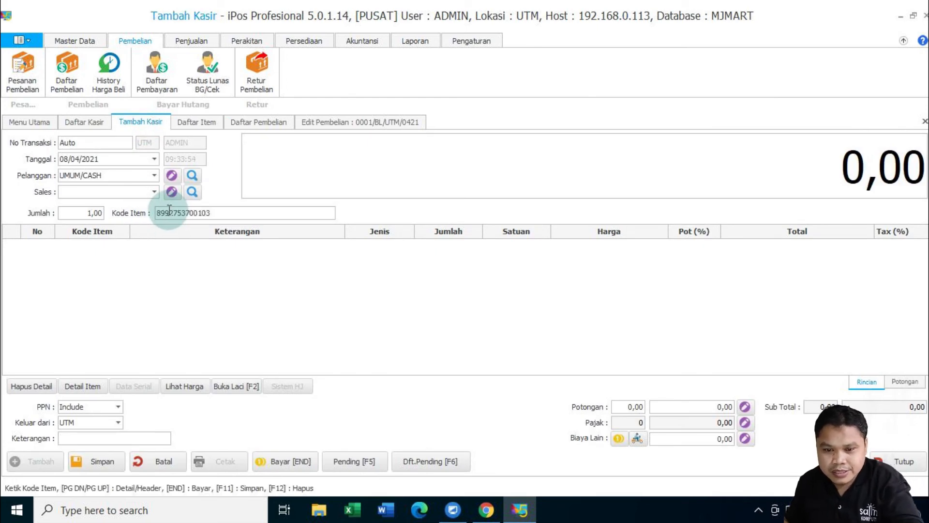
pyautogui.press('Return')
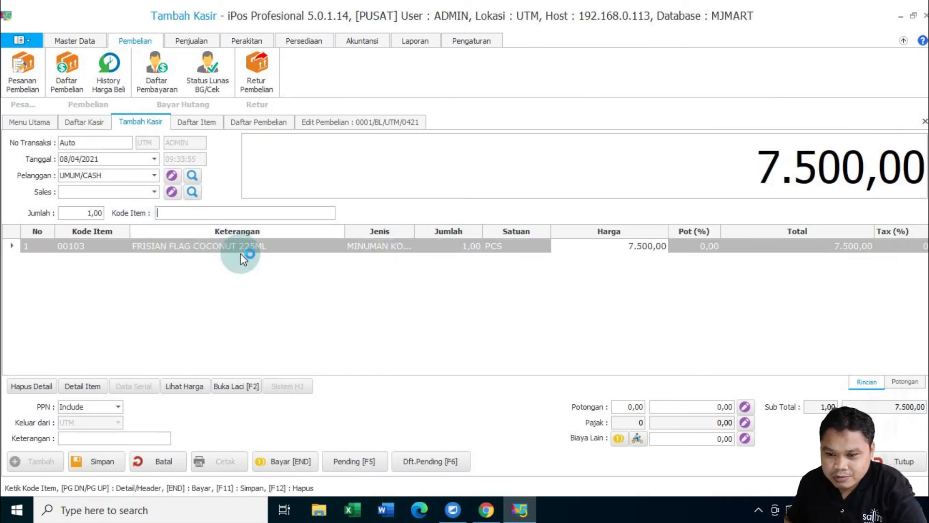
# Set the quantity of the FRISIAN FLAG COCONUT 225ML line in the sale to 2 PCS
pyautogui.click(462, 251)
pyautogui.click(495, 252)
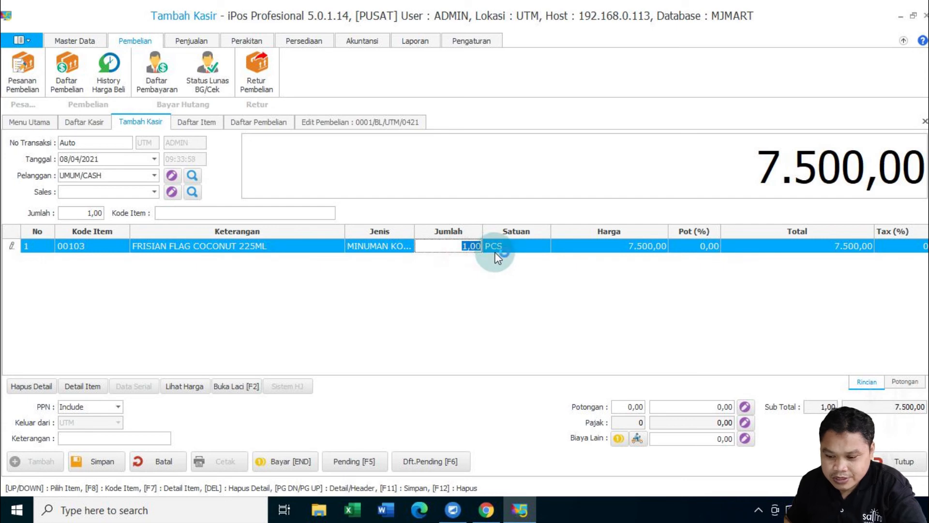
pyautogui.write('2')
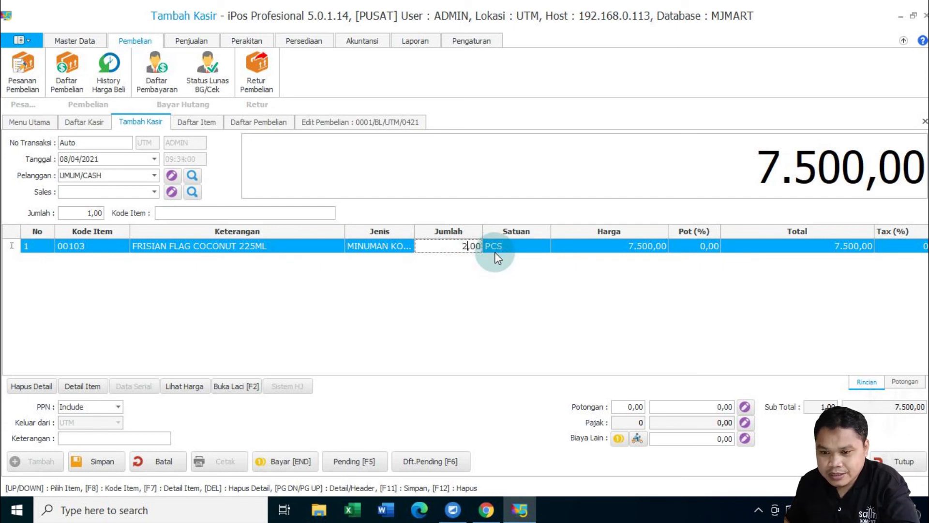
pyautogui.press('Return')
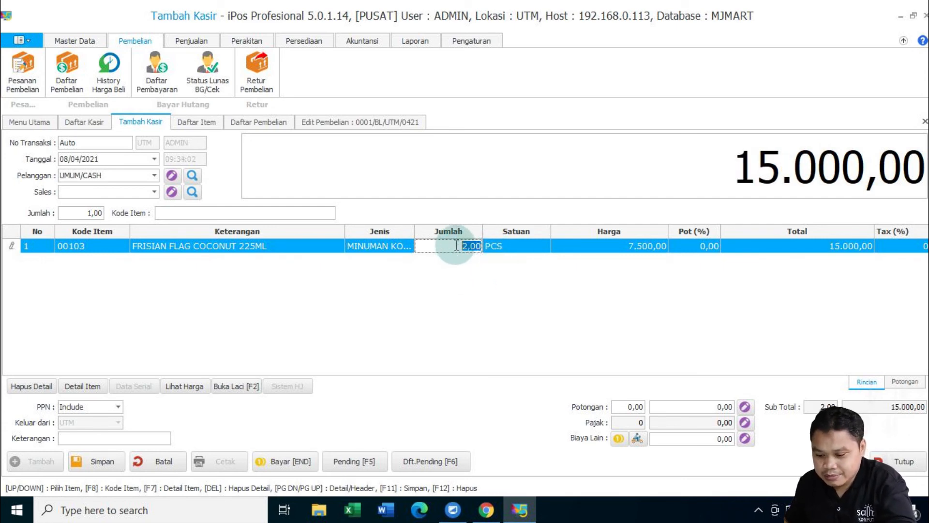
# Test the quantity-based price by setting the FRISIAN FLAG COCONUT 225ML line's quantity to 5 PCS and to 6 PCS
pyautogui.write('5')
pyautogui.press('Return')
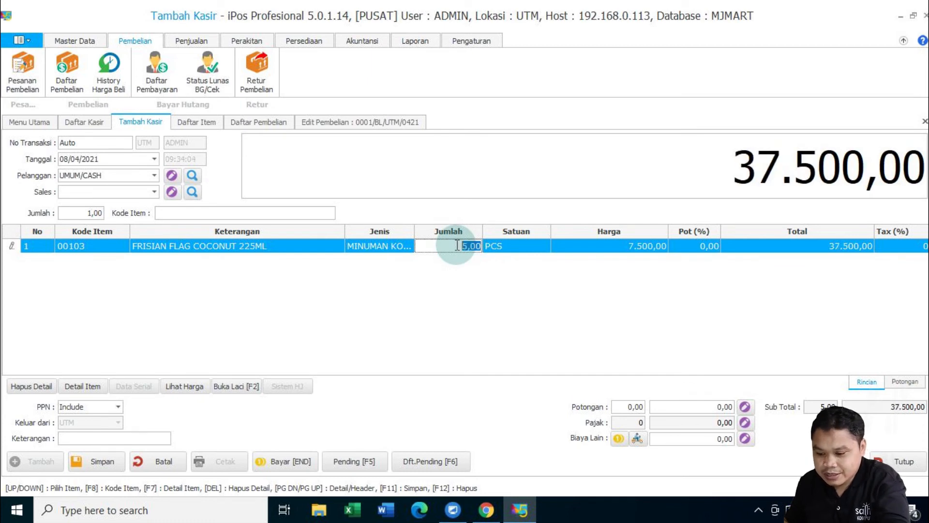
pyautogui.write('6')
pyautogui.press('Return')
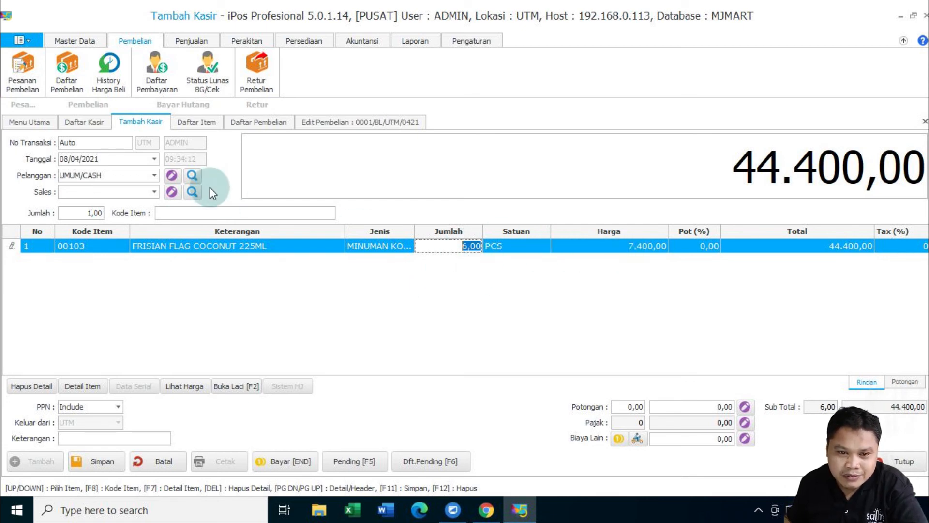
# Open the PCS unit of item 00103 for editing and review its selling price tiers per quantity
pyautogui.click(201, 121)
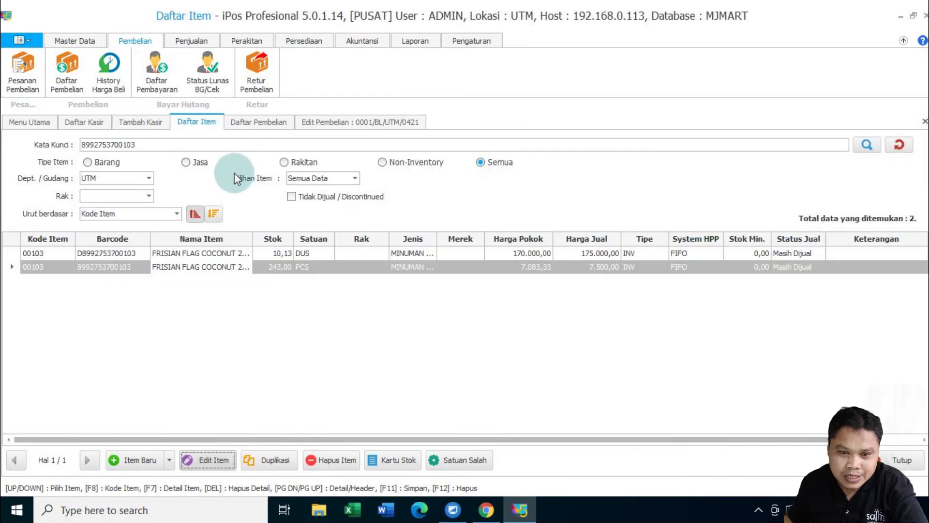
pyautogui.click(208, 268)
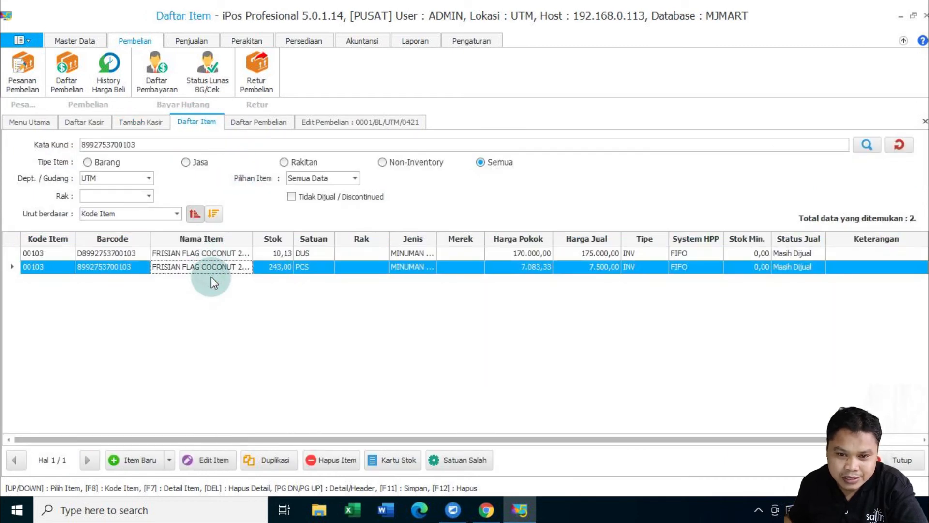
pyautogui.click(211, 459)
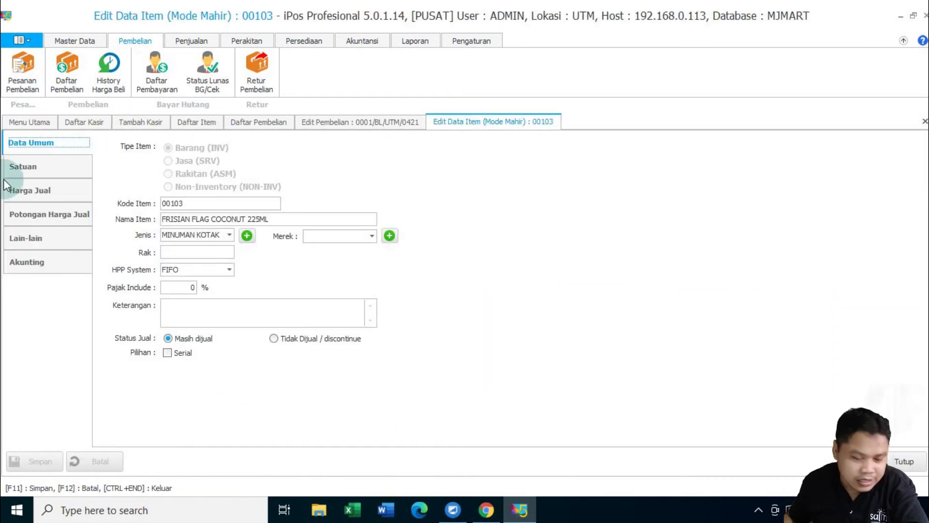
pyautogui.click(71, 192)
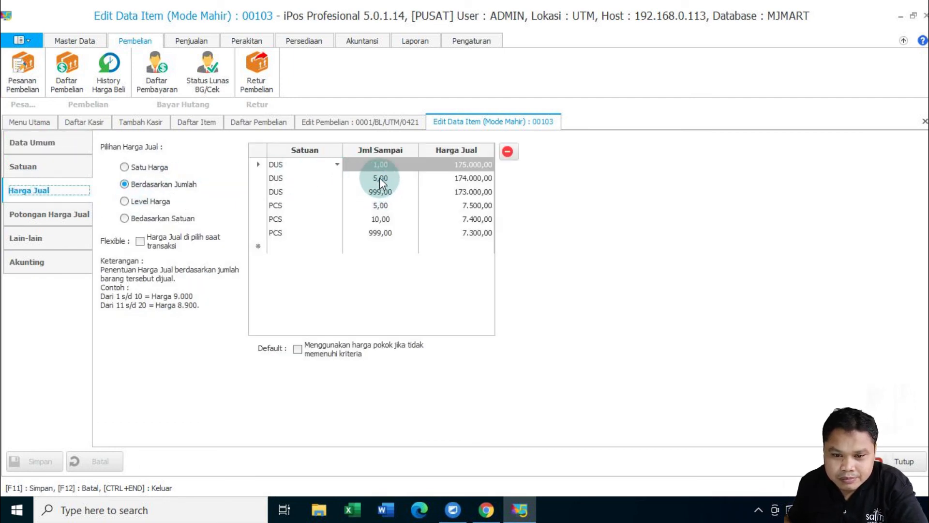
pyautogui.click(380, 208)
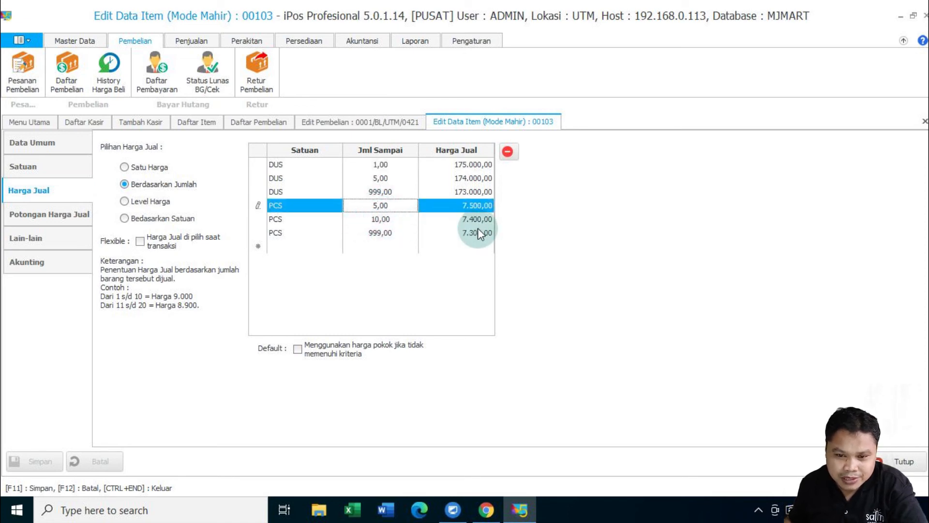
pyautogui.click(129, 121)
pyautogui.click(205, 213)
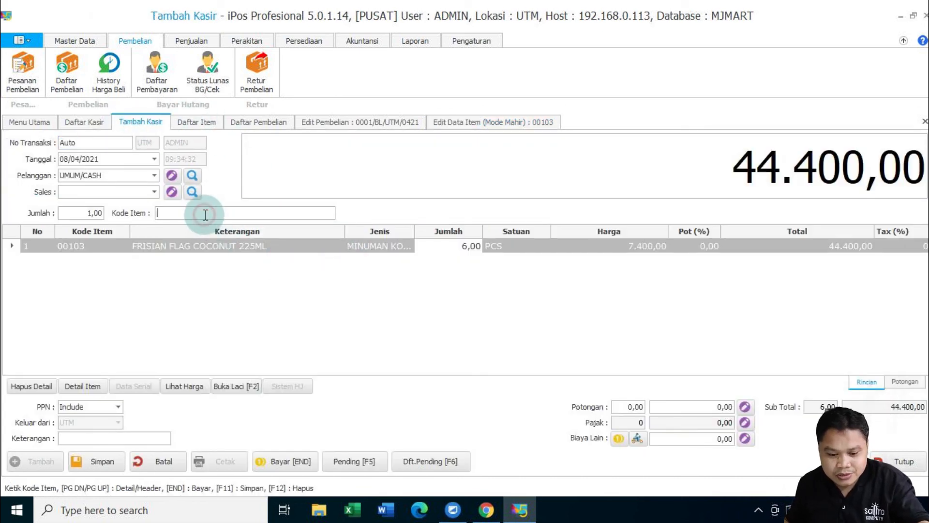
pyautogui.write('d8992753700103')
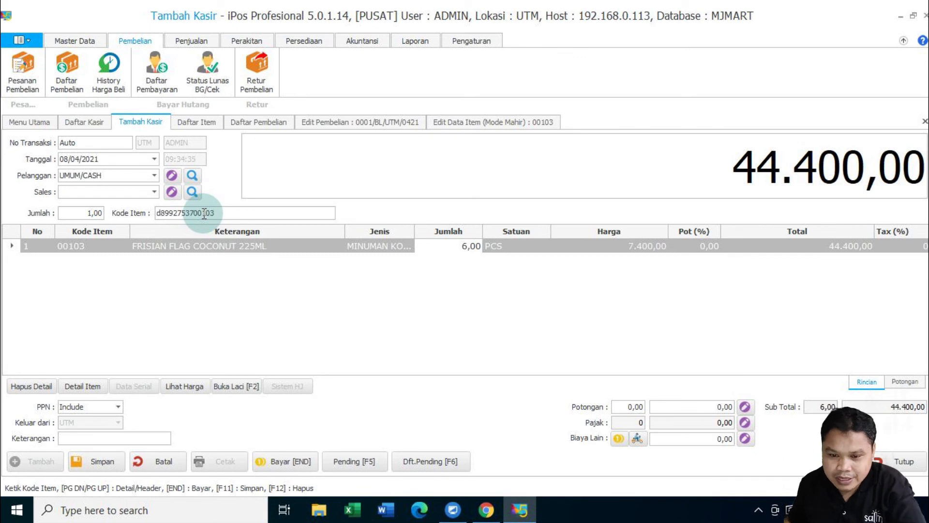
pyautogui.press('Return')
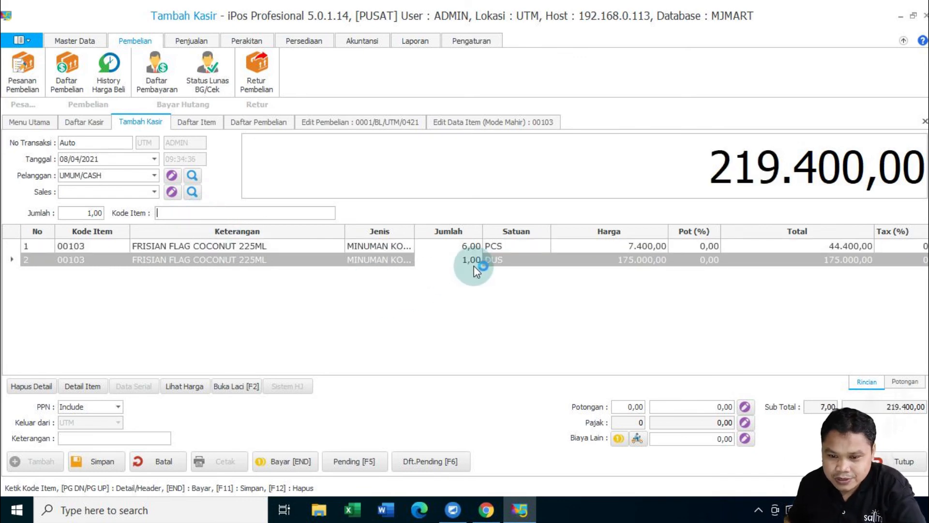
pyautogui.click(460, 260)
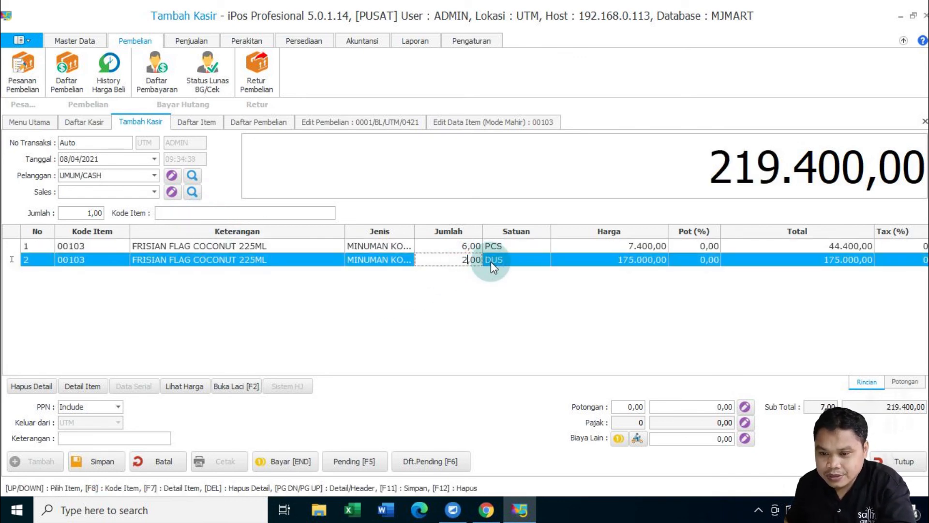
pyautogui.write('2')
pyautogui.press('Return')
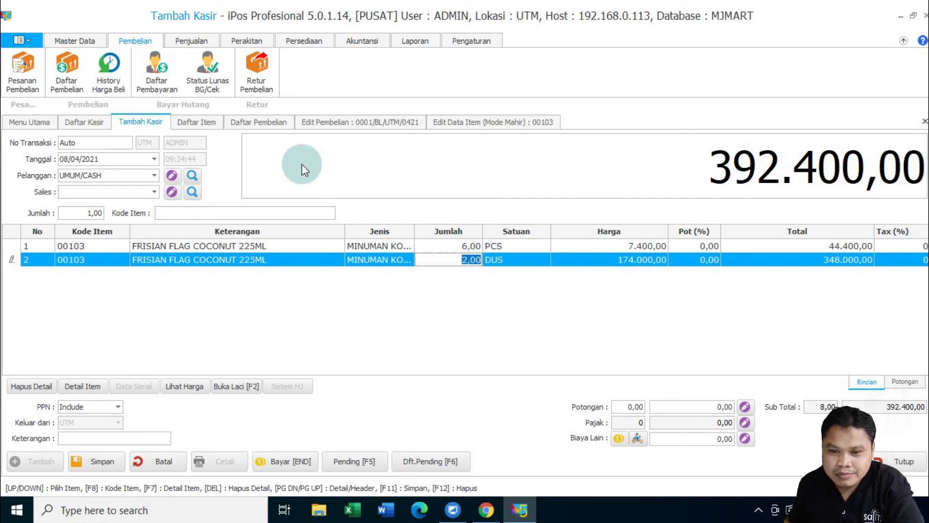
# Switch item 00103's selling price option to Level Harga and save the item, keeping its edit form open
pyautogui.click(478, 123)
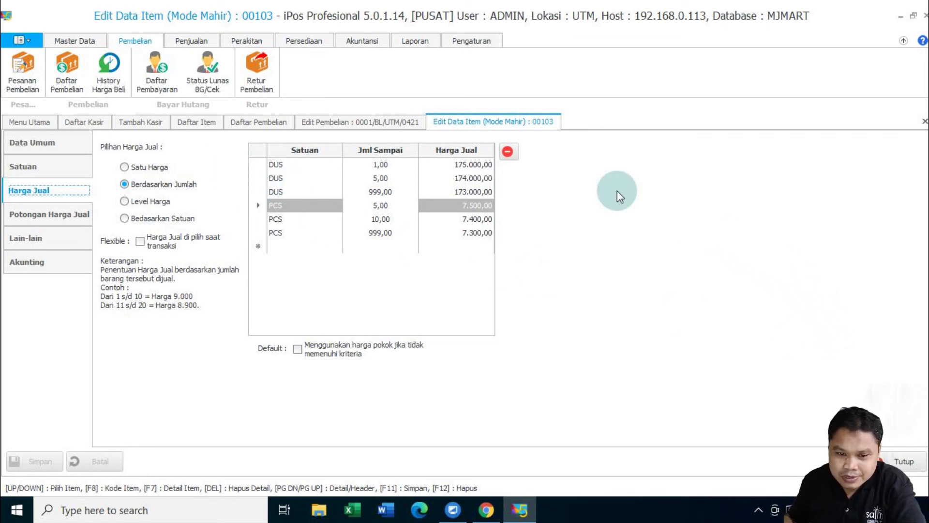
pyautogui.click(132, 201)
pyautogui.click(33, 464)
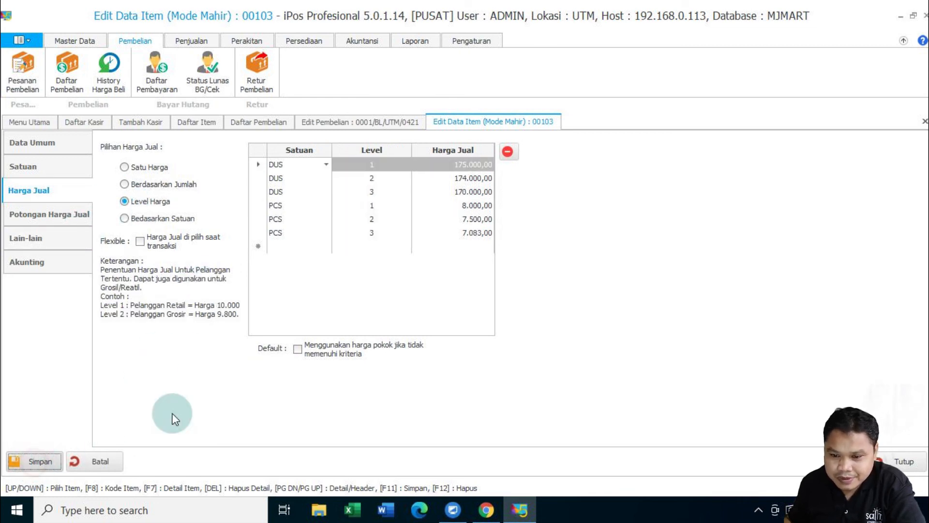
pyautogui.click(556, 297)
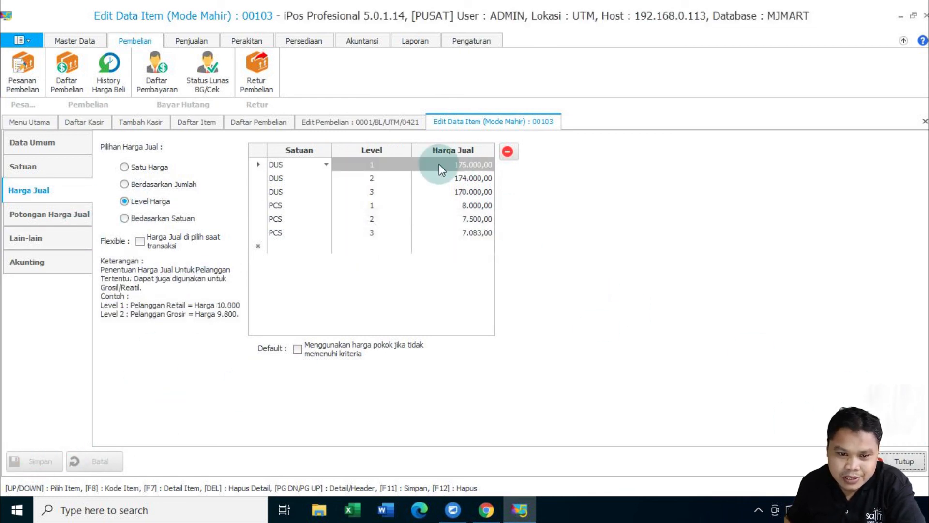
# Return to the cashier sale, review the available customers and select UMUM/CASH
pyautogui.click(180, 121)
pyautogui.click(138, 122)
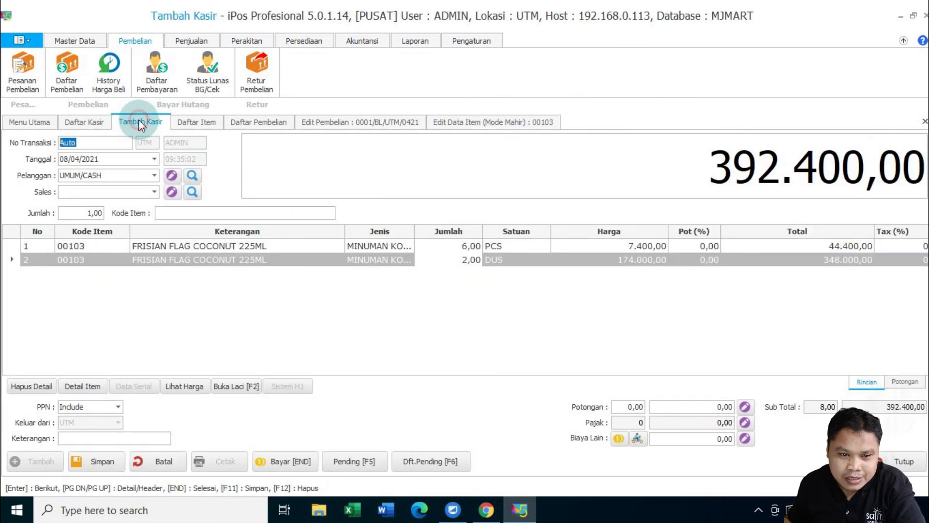
pyautogui.click(154, 176)
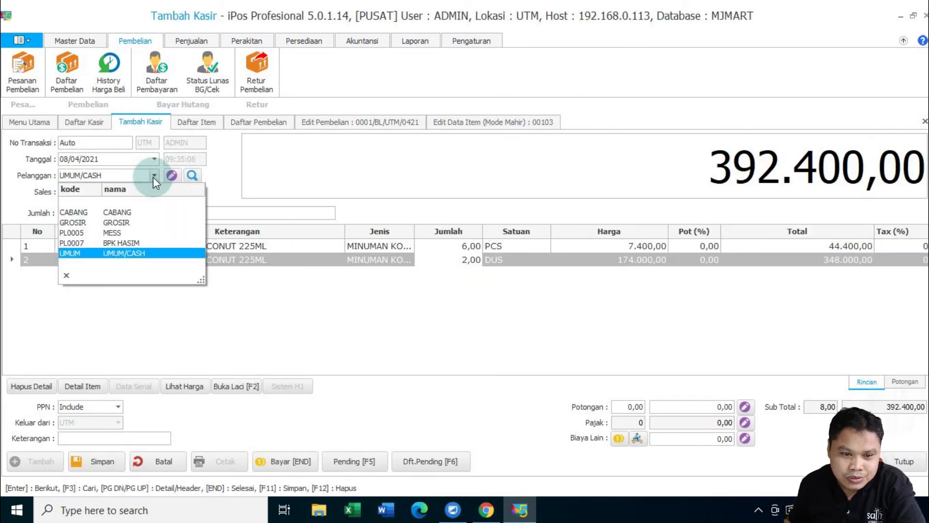
pyautogui.click(131, 250)
# Delete both FRISIAN FLAG COCONUT 225ML lines, PCS and DUS, from the cashier sale
pyautogui.click(21, 246)
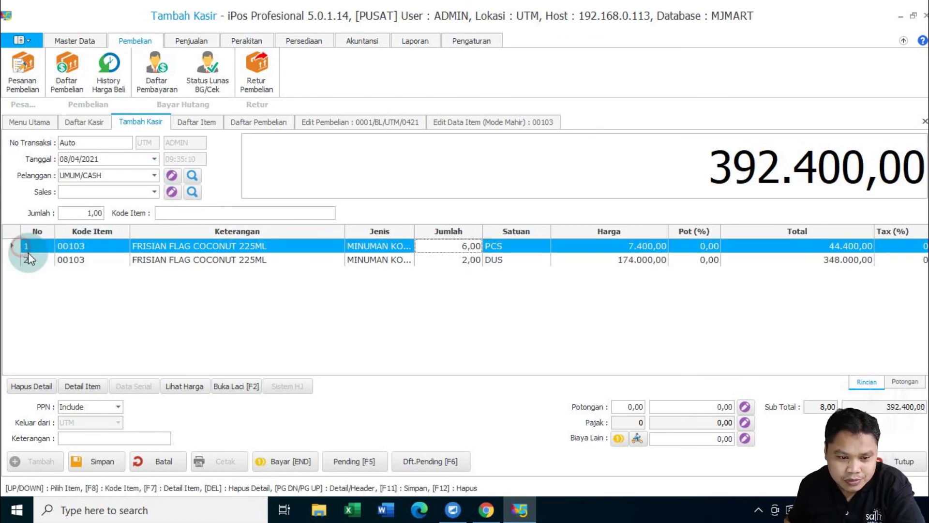
pyautogui.click(30, 387)
pyautogui.click(474, 301)
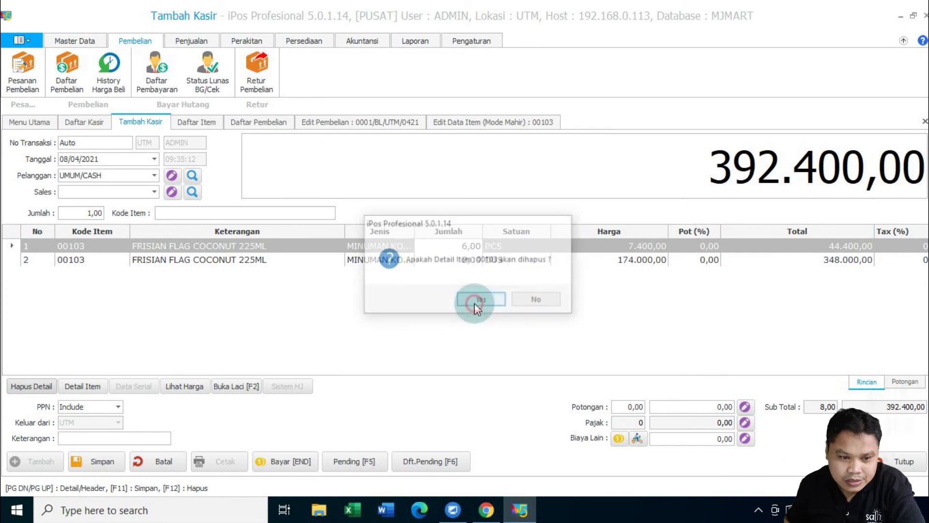
pyautogui.click(15, 249)
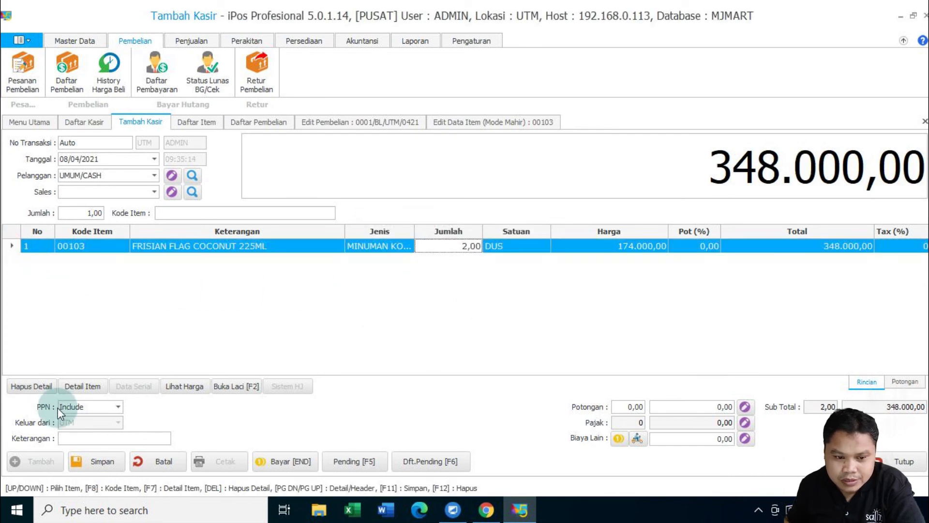
pyautogui.click(34, 386)
pyautogui.click(477, 304)
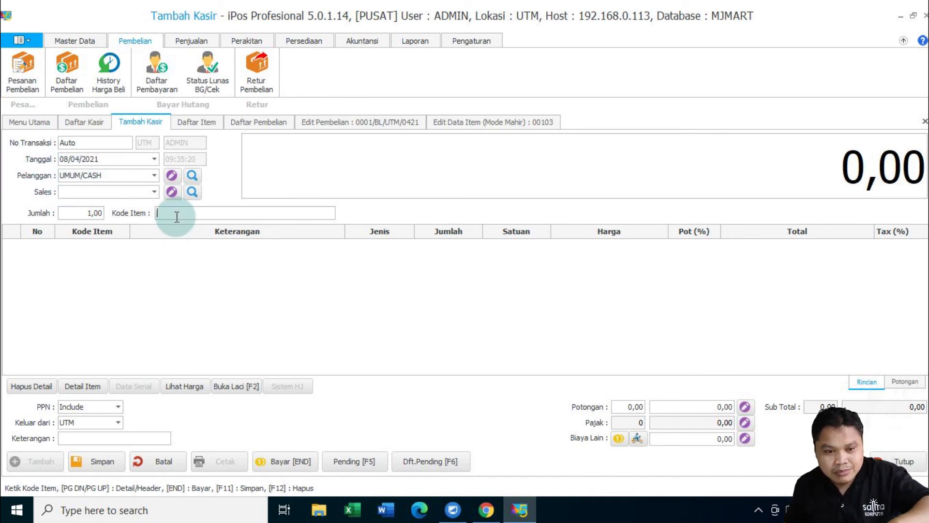
# Add one PCS of item 00103 to the sale and test its level prices with the customers CABANG and GROSIR
pyautogui.press('Return')
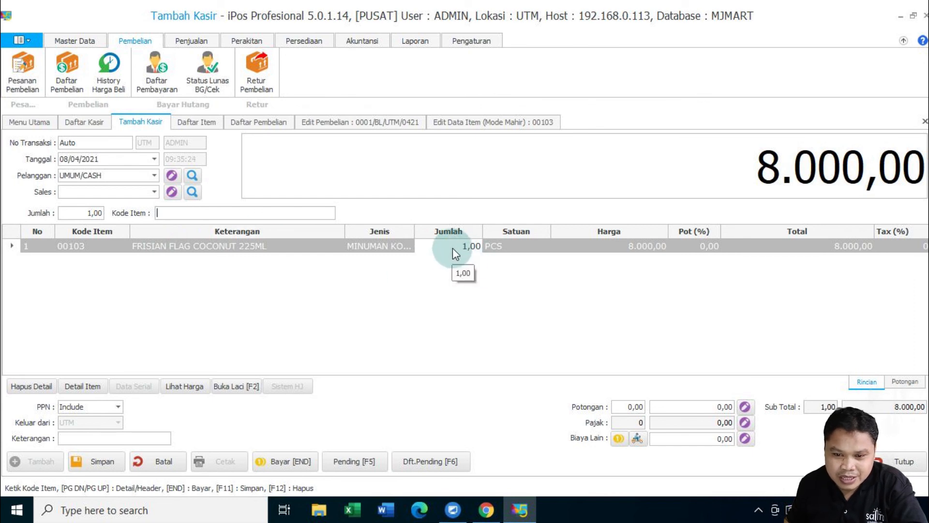
pyautogui.click(481, 248)
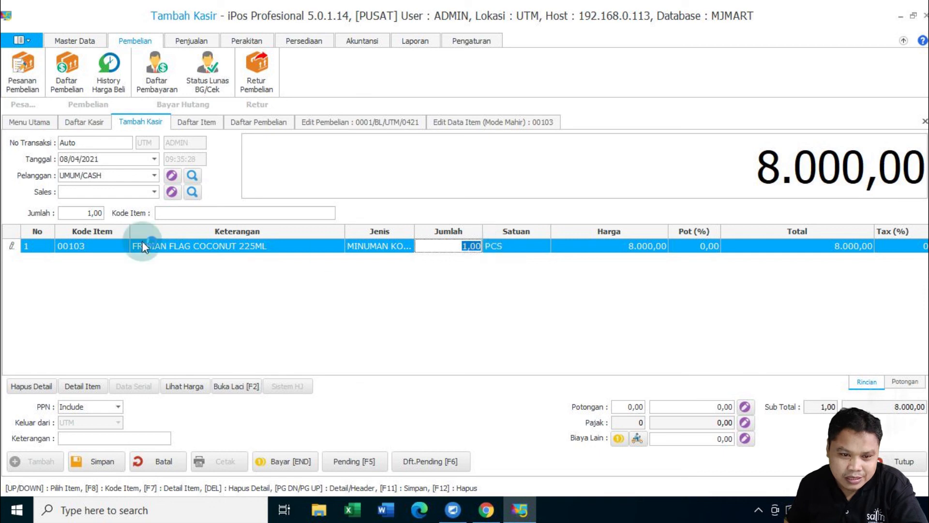
pyautogui.click(155, 176)
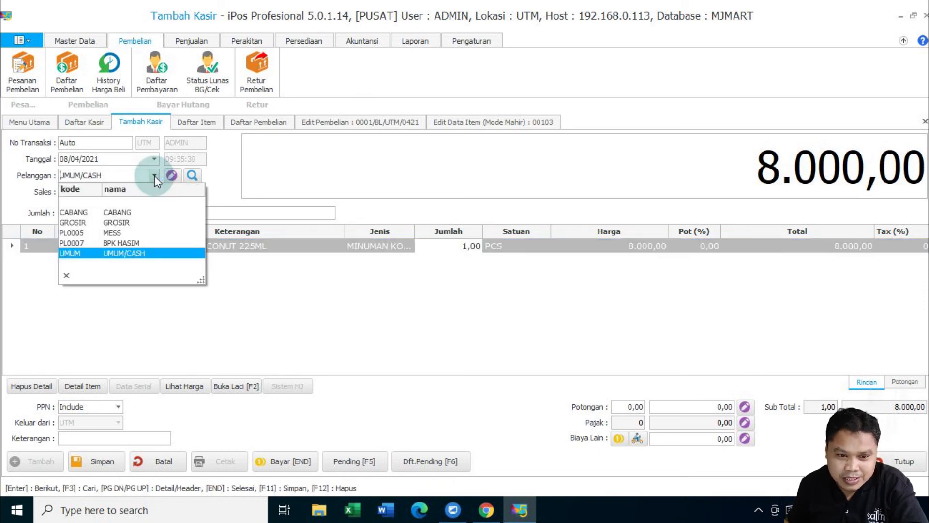
pyautogui.click(132, 211)
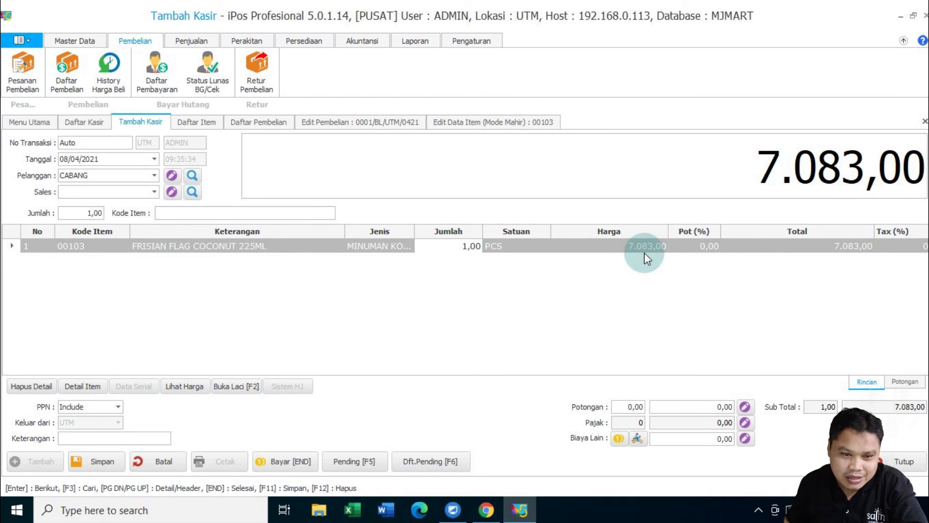
pyautogui.click(155, 175)
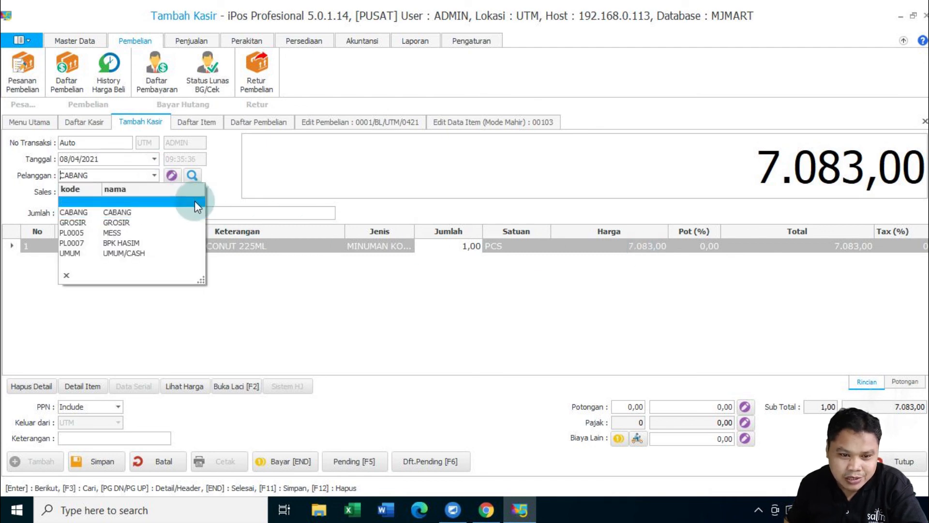
pyautogui.click(147, 224)
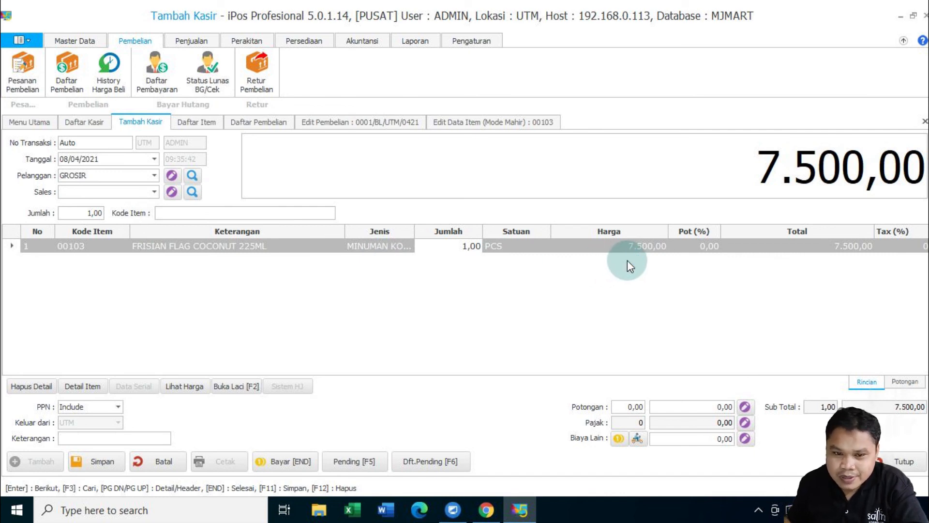
# Switch item 00103's selling price option to Bedasarkan Satuan and save the item, keeping its edit form open
pyautogui.click(197, 122)
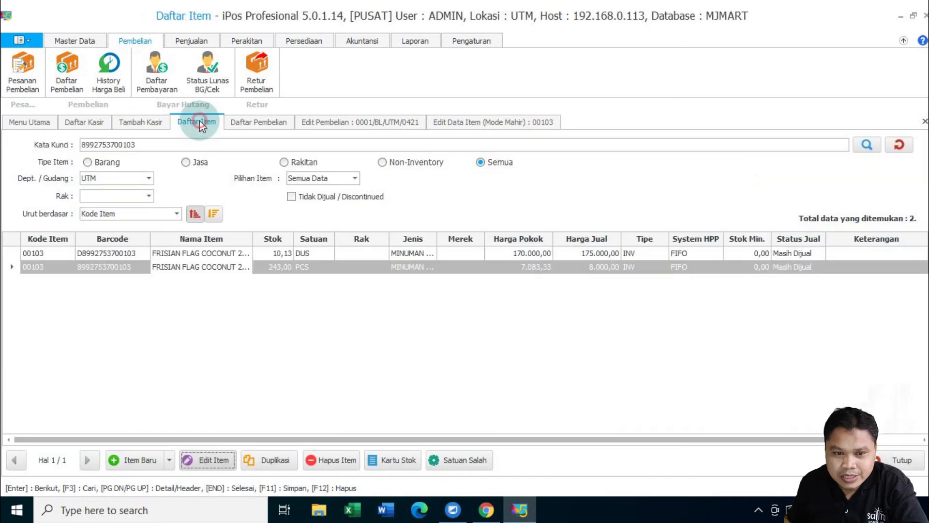
pyautogui.click(449, 124)
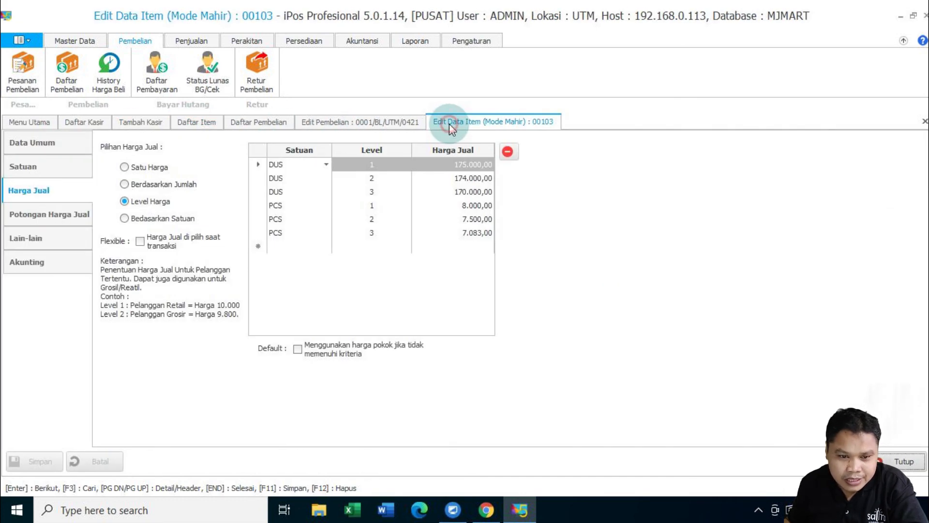
pyautogui.click(125, 219)
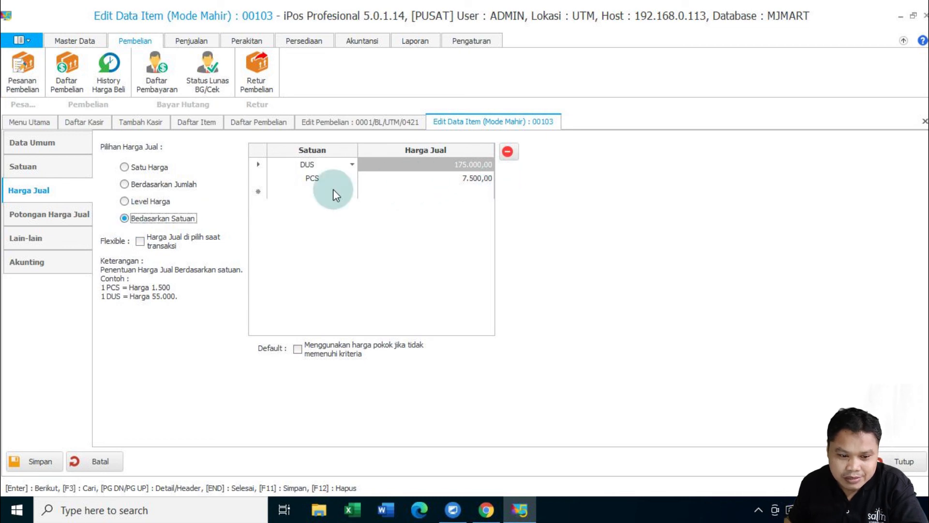
pyautogui.click(30, 462)
pyautogui.click(538, 304)
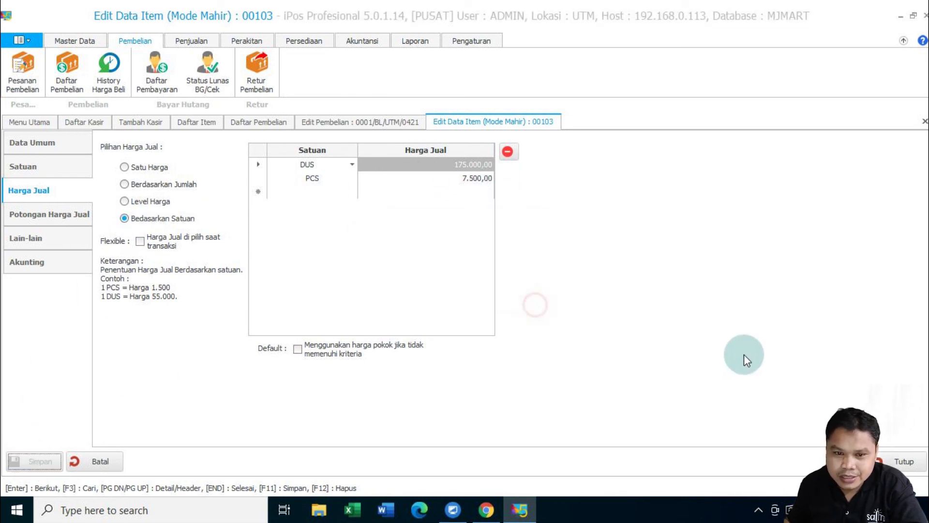
# Return to the cashier sale and test item 00103's per-unit price with the customers CABANG and GROSIR
pyautogui.click(136, 123)
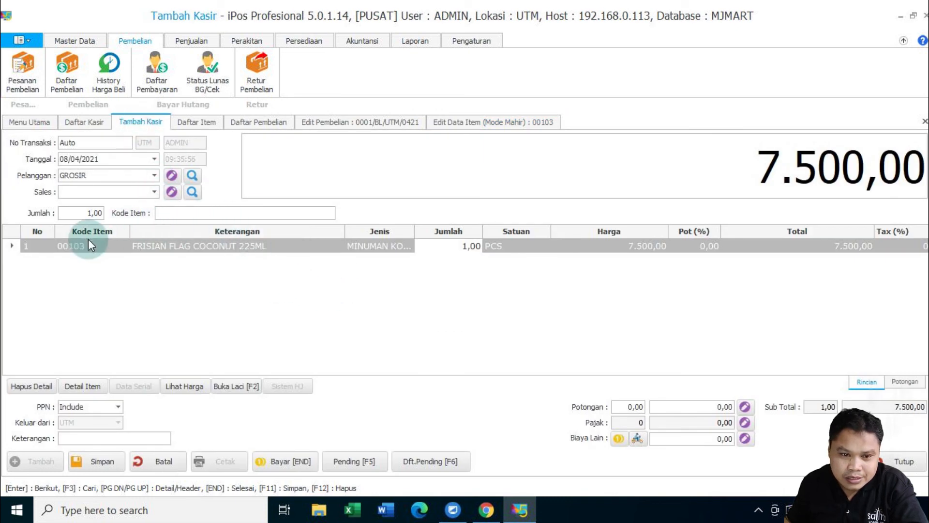
pyautogui.click(155, 177)
pyautogui.click(153, 173)
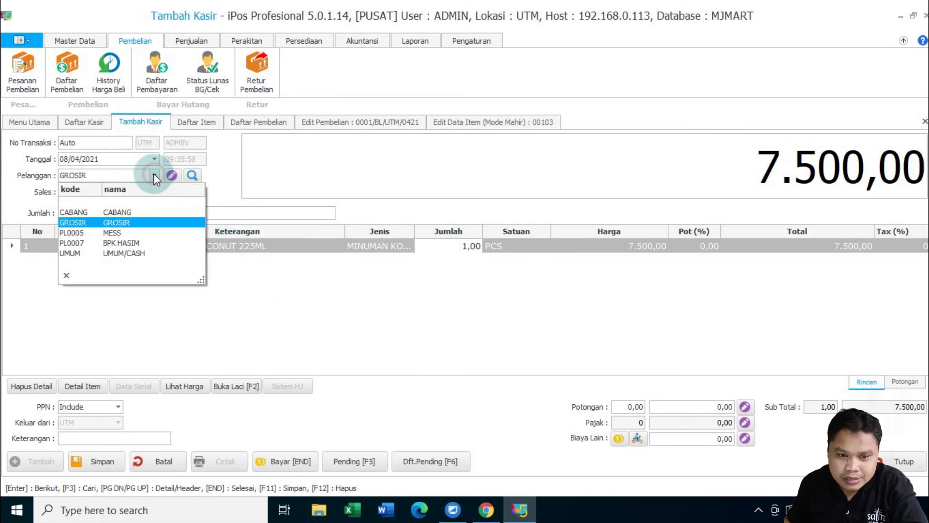
pyautogui.click(127, 210)
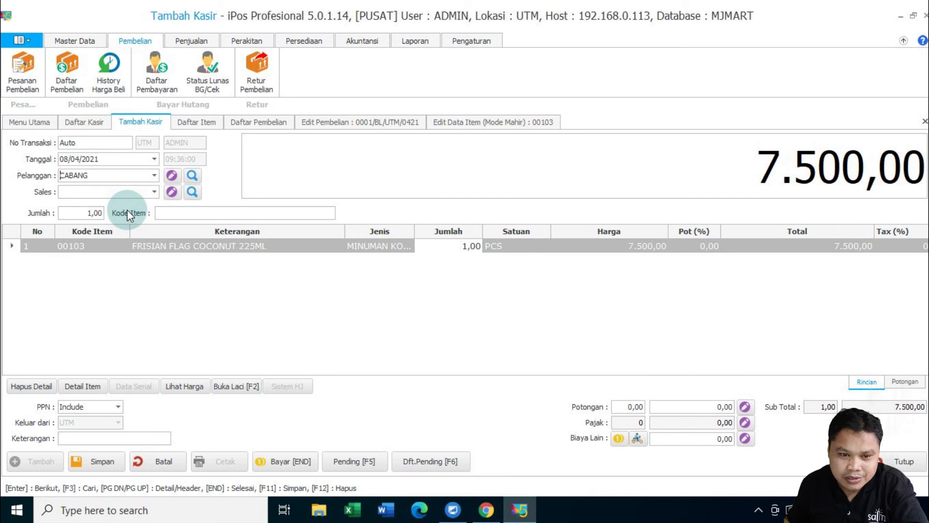
pyautogui.click(153, 175)
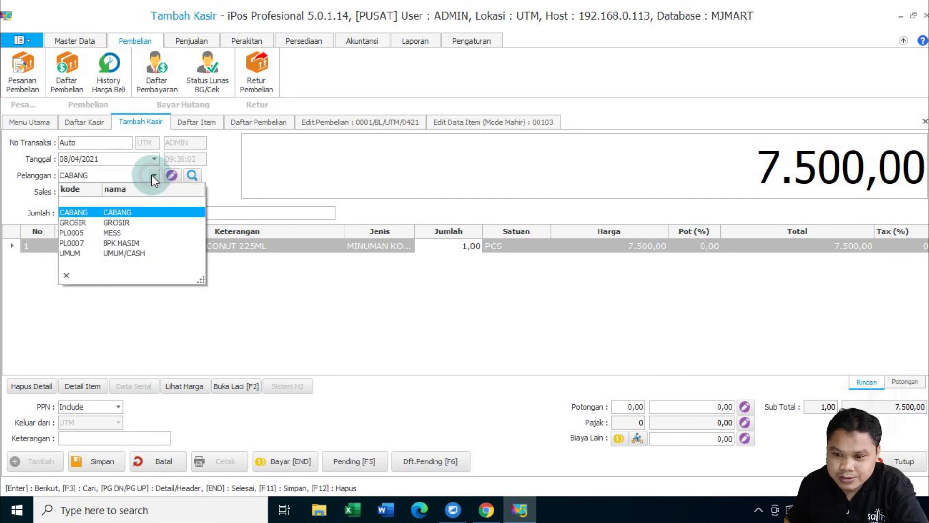
pyautogui.click(135, 220)
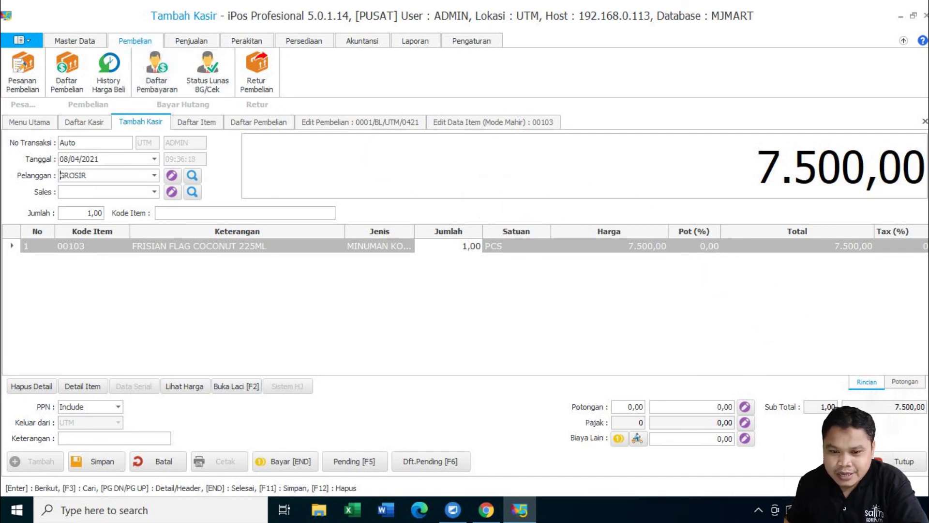
# Discard the unsaved cashier sale and close all open item, purchase and cashier forms and lists, returning to Menu Utama without its news pane
pyautogui.click(901, 462)
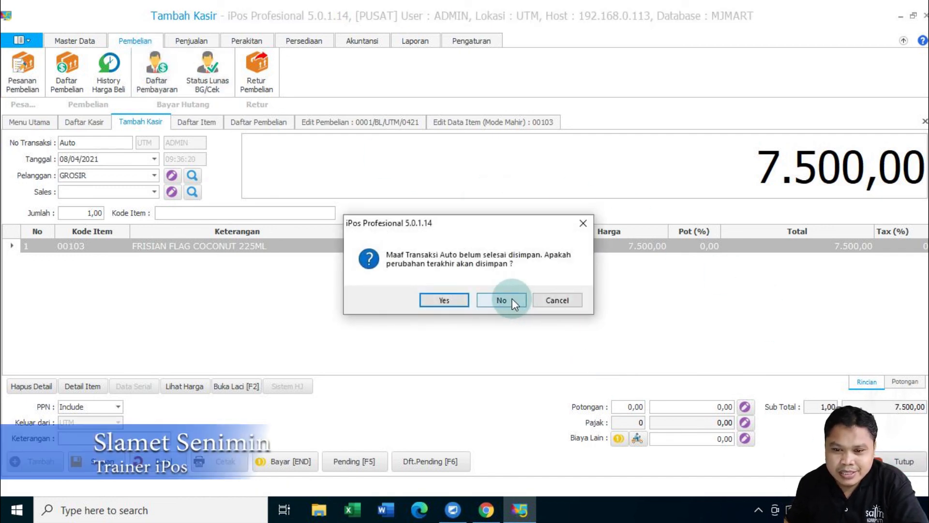
pyautogui.click(510, 299)
pyautogui.click(902, 460)
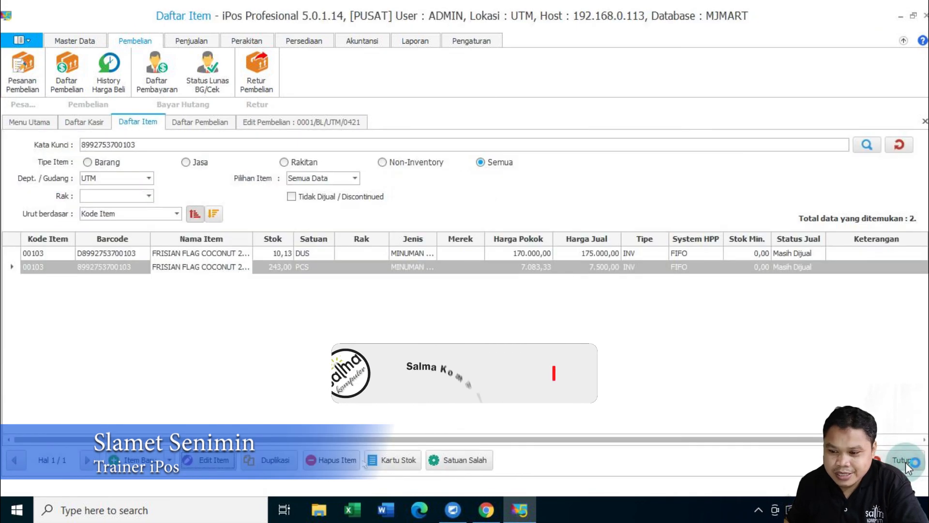
pyautogui.click(901, 461)
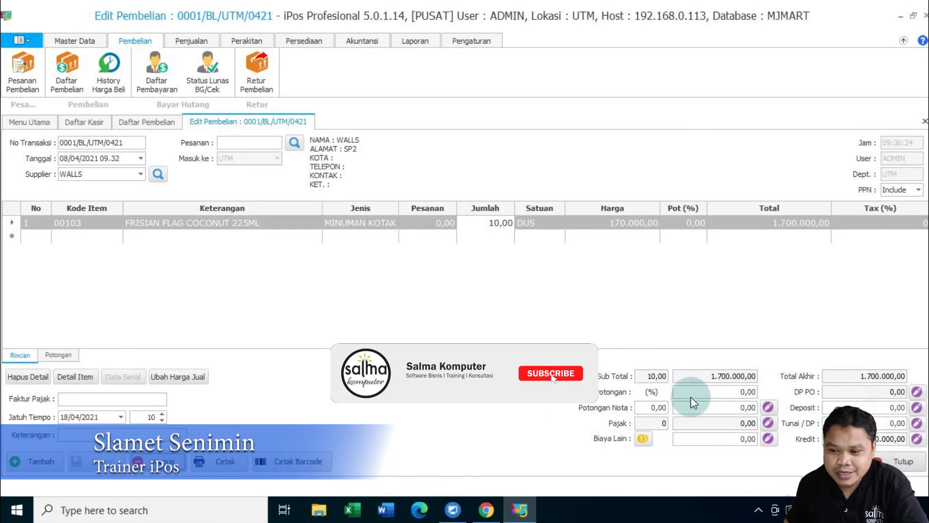
pyautogui.click(903, 462)
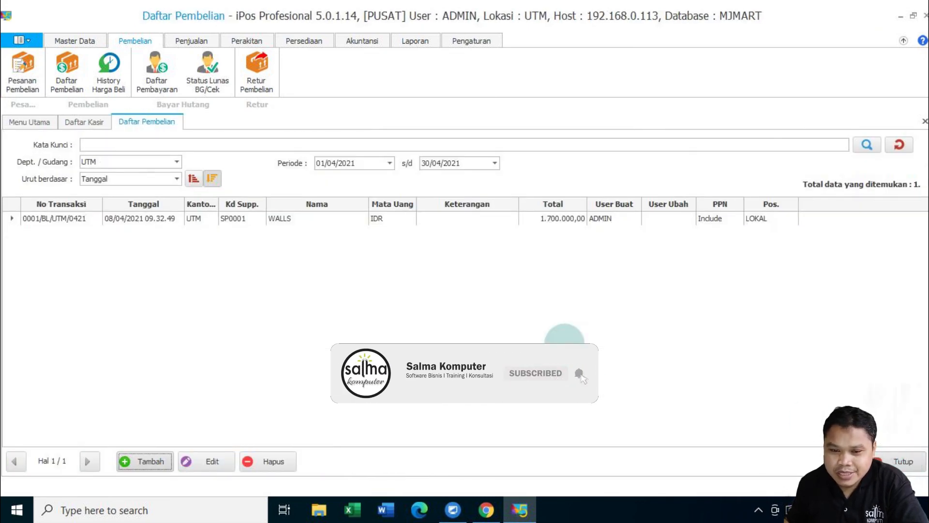
pyautogui.click(903, 461)
pyautogui.click(903, 462)
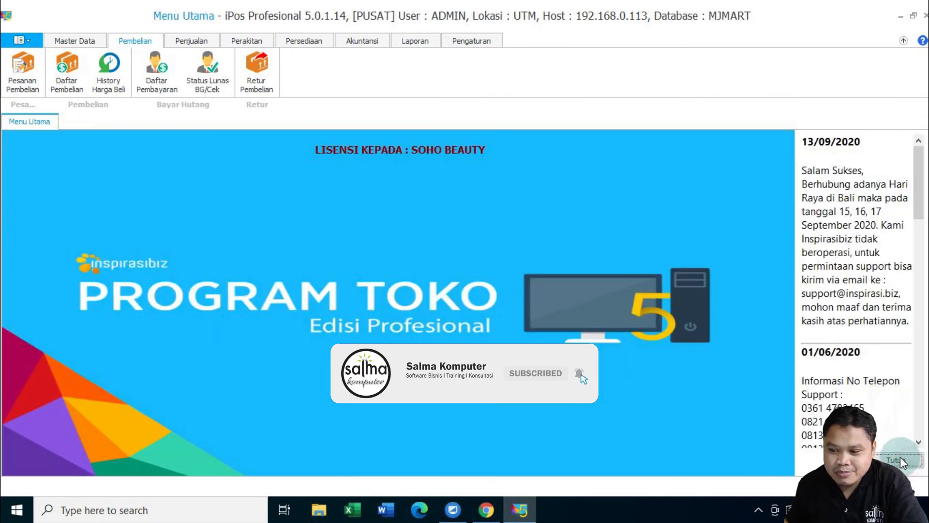
pyautogui.click(903, 460)
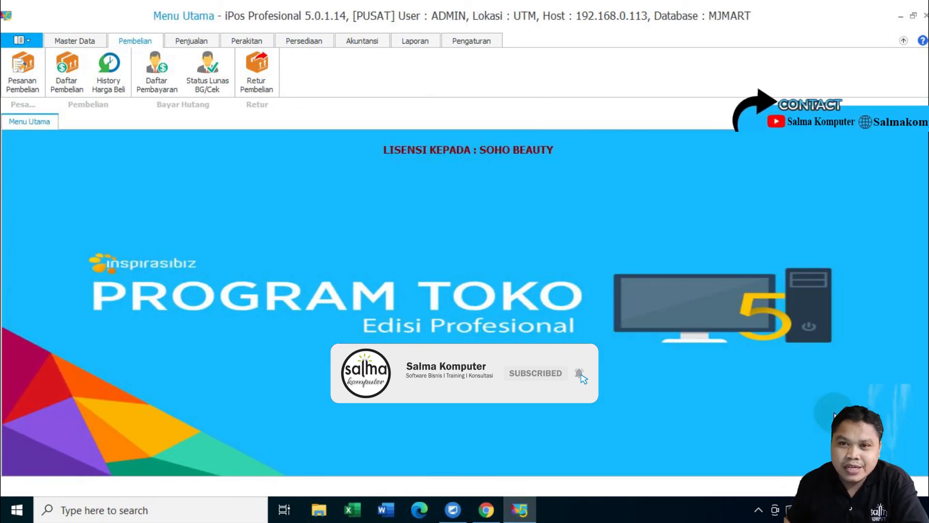